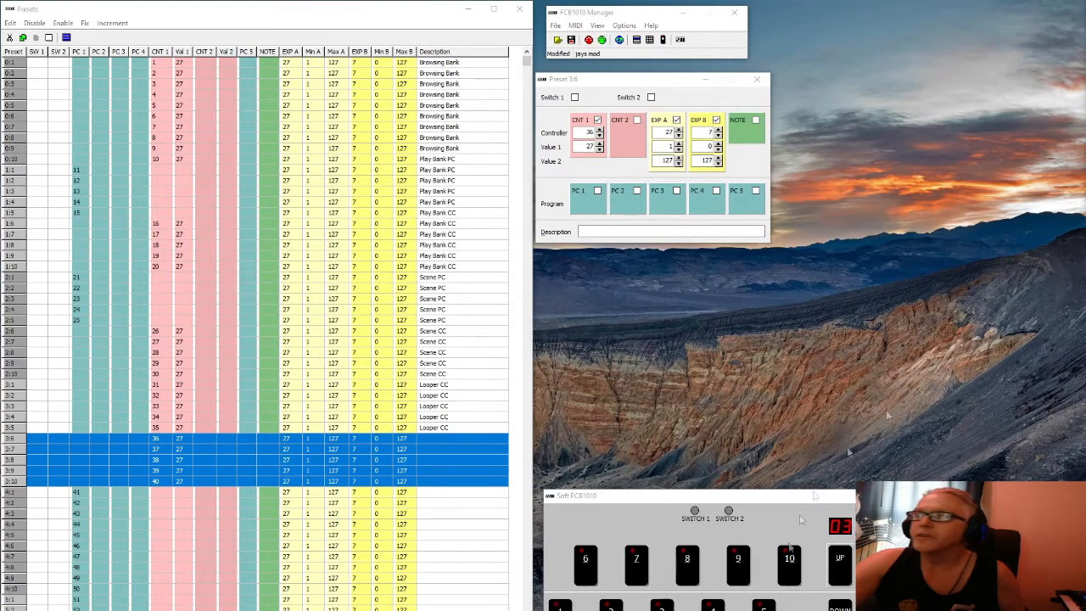
Place the BIAS FX 2 Battleship window over the preset grid, then bring in Chrome's FCB1010 page
drag(1085, 12, 776, 76)
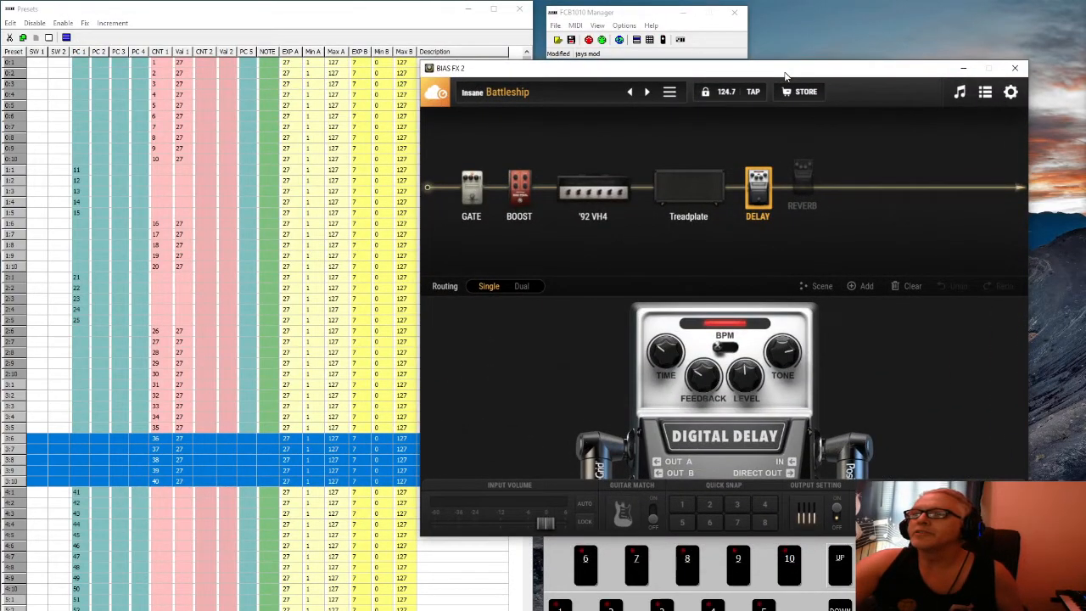
drag(785, 76, 687, 105)
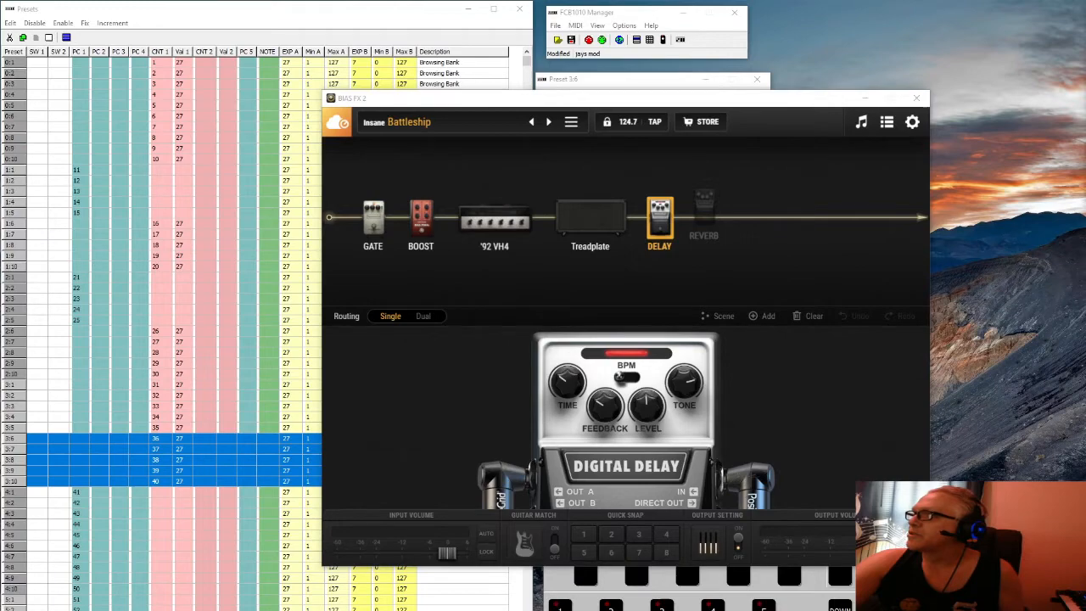
drag(1085, 155, 635, 134)
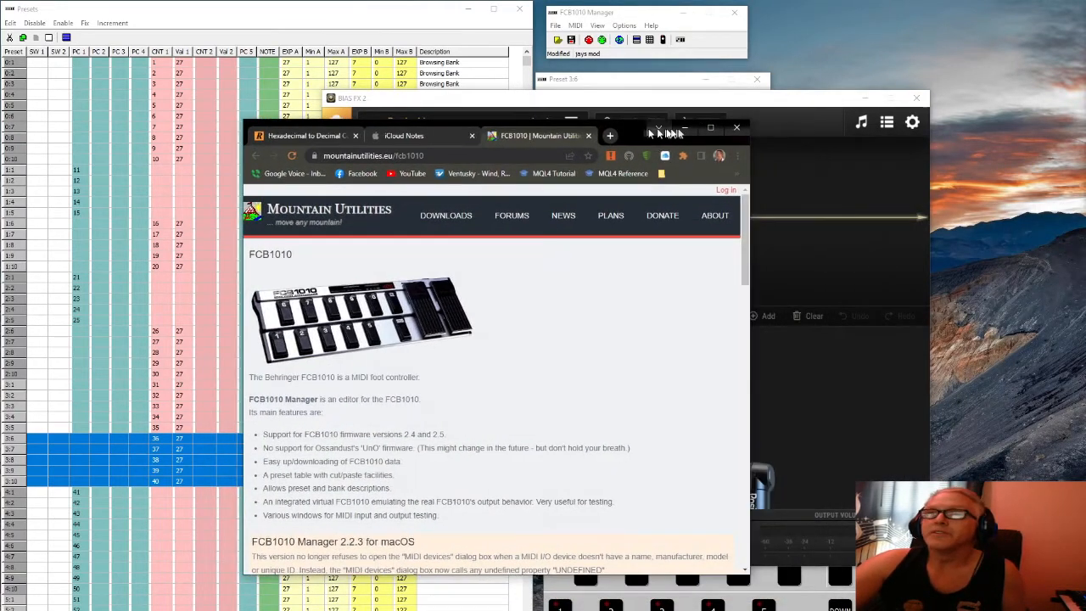
Maximize Chrome to read the FCB1010 Manager 2.2.3/2.2.1 download page, then restore its size
click(711, 128)
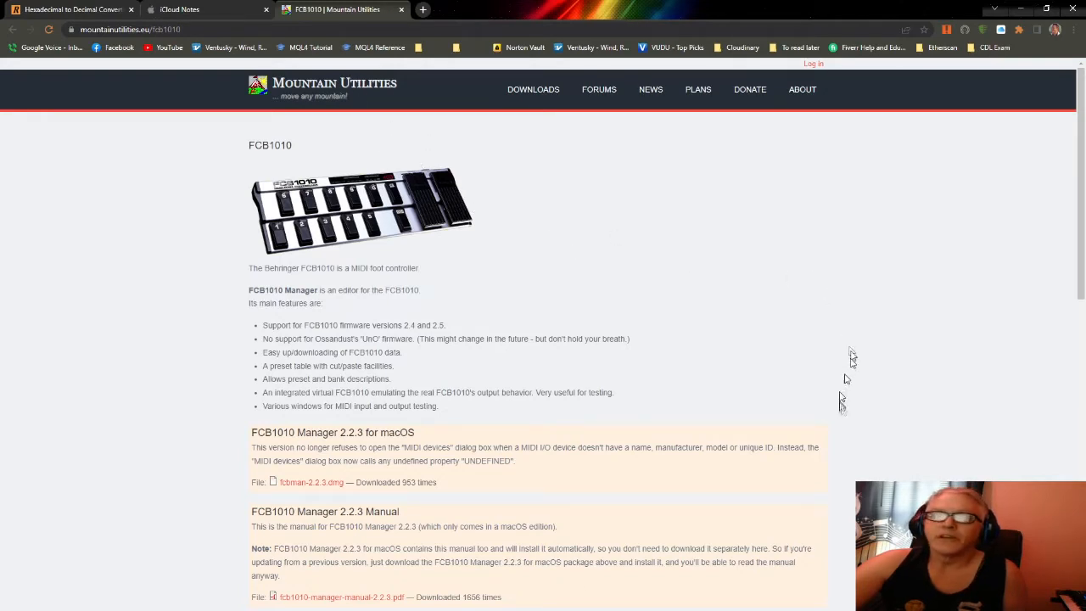
scroll(906, 478, down, 2)
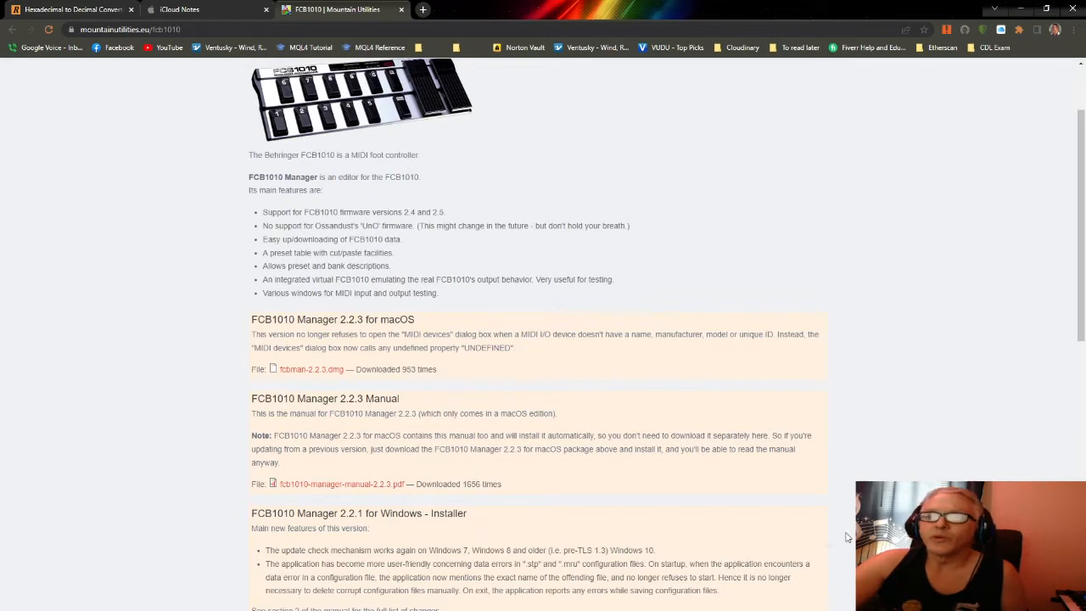
scroll(543, 339, up, 2)
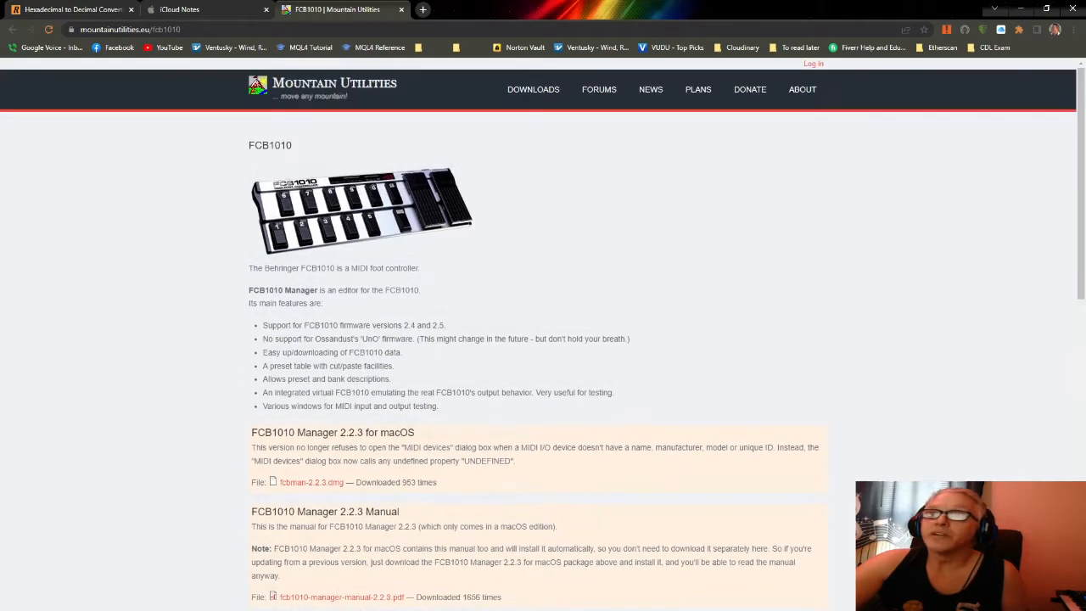
scroll(599, 452, down, 2)
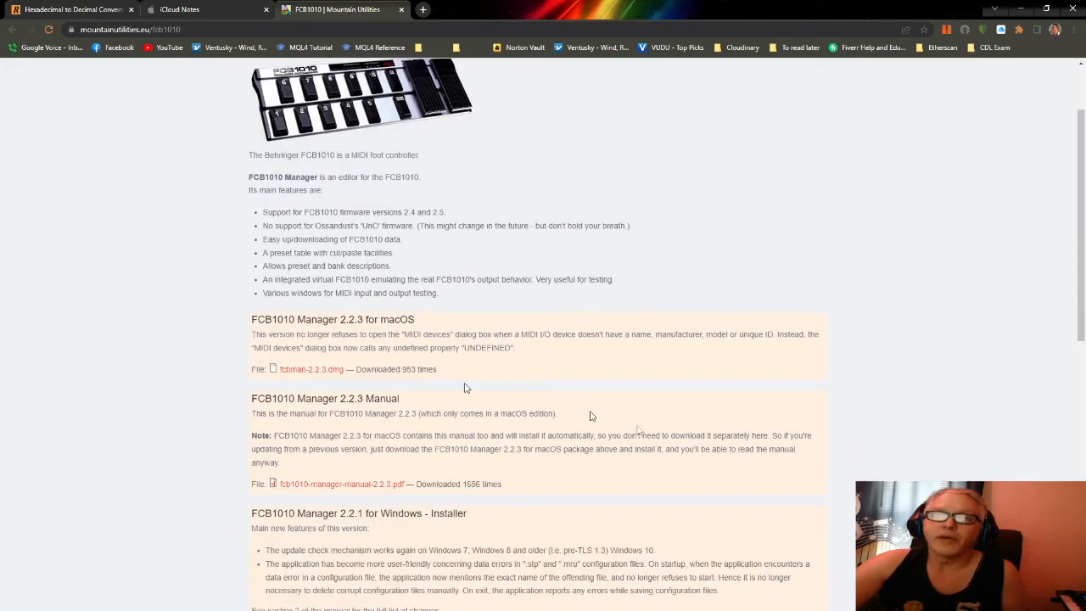
scroll(750, 515, down, 2)
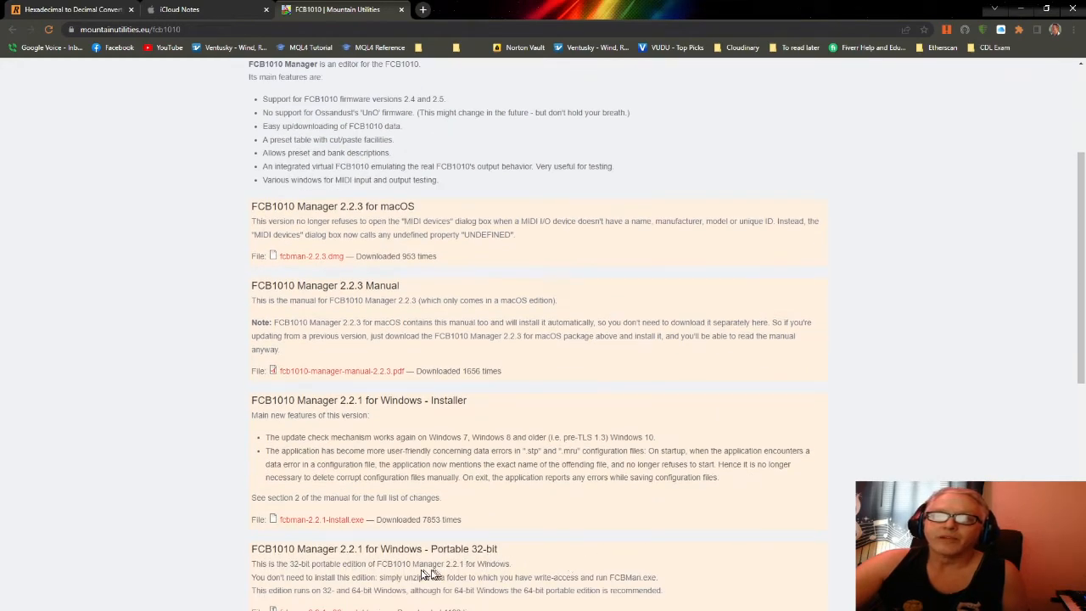
scroll(424, 574, down, 1)
scroll(422, 574, down, 1)
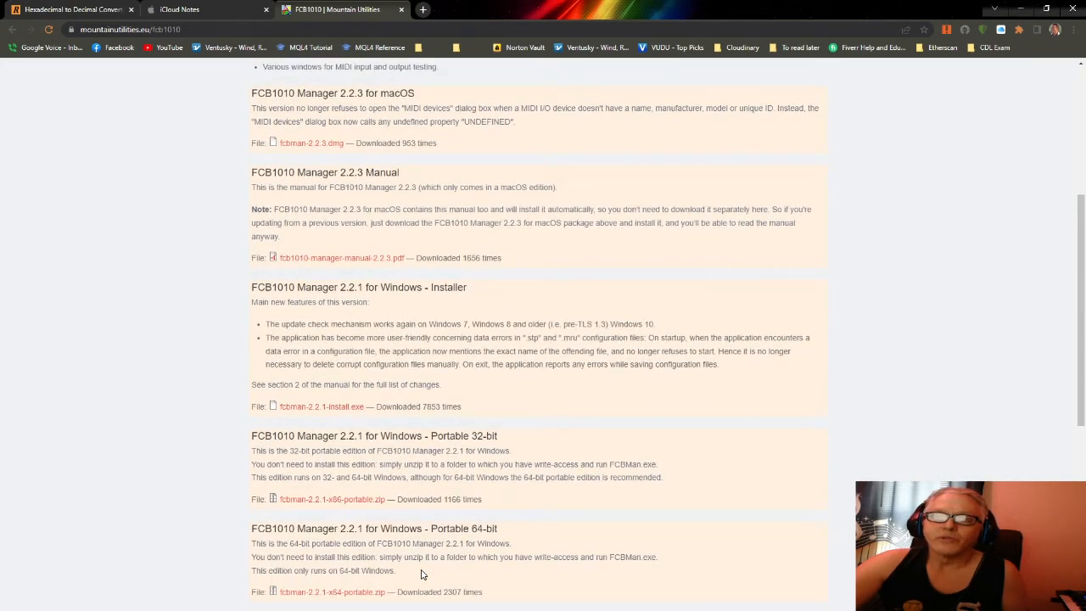
scroll(421, 574, up, 2)
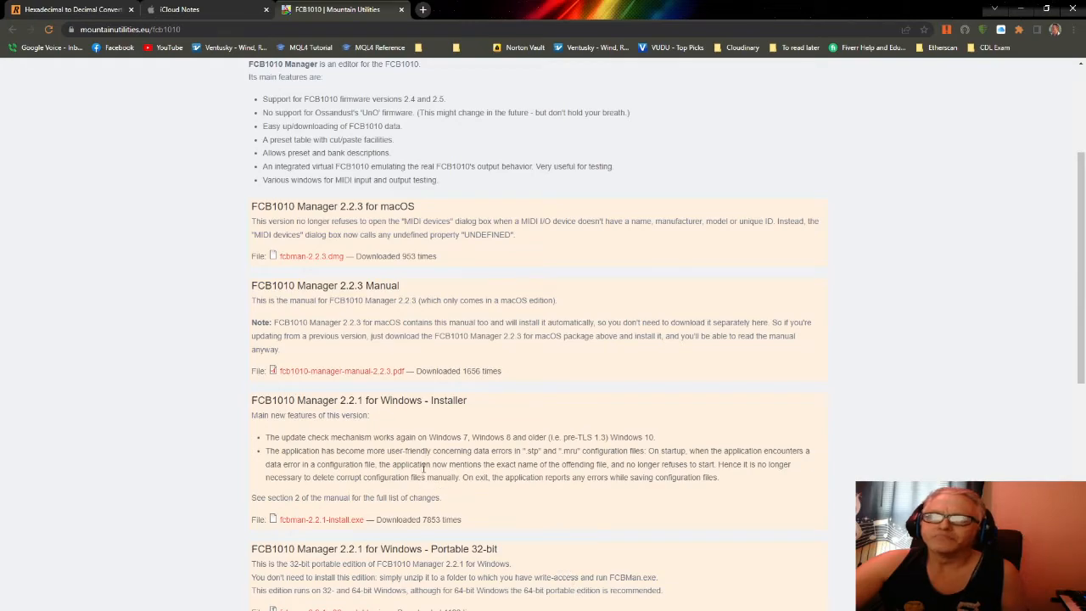
double_click(558, 18)
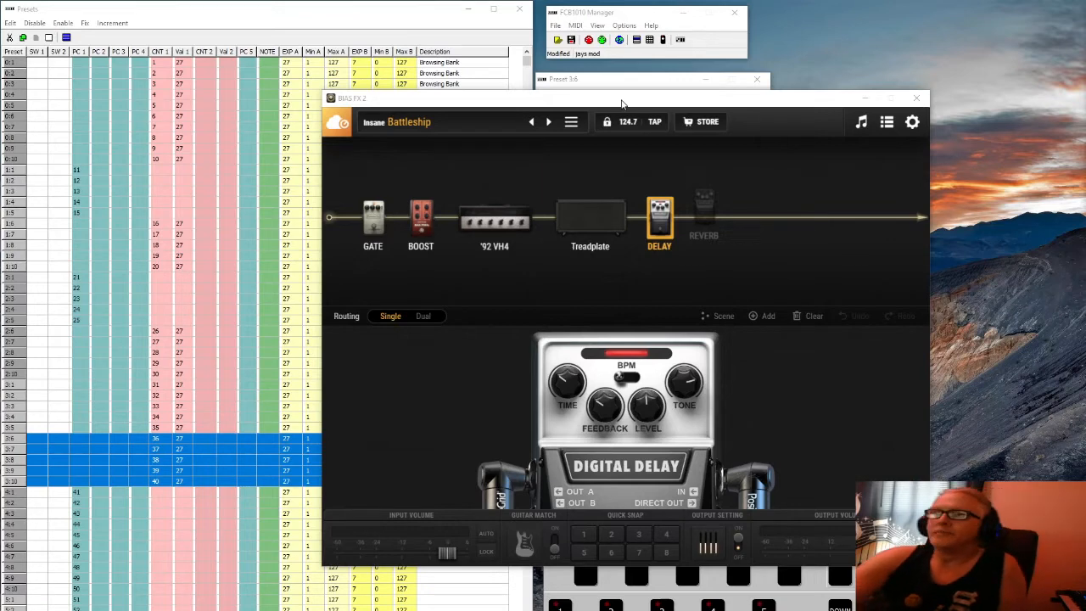
Move BIAS FX 2 off-screen and FCB1010 Manager below the Preset 3:6 editor, then return Chrome
drag(622, 101, 1085, 93)
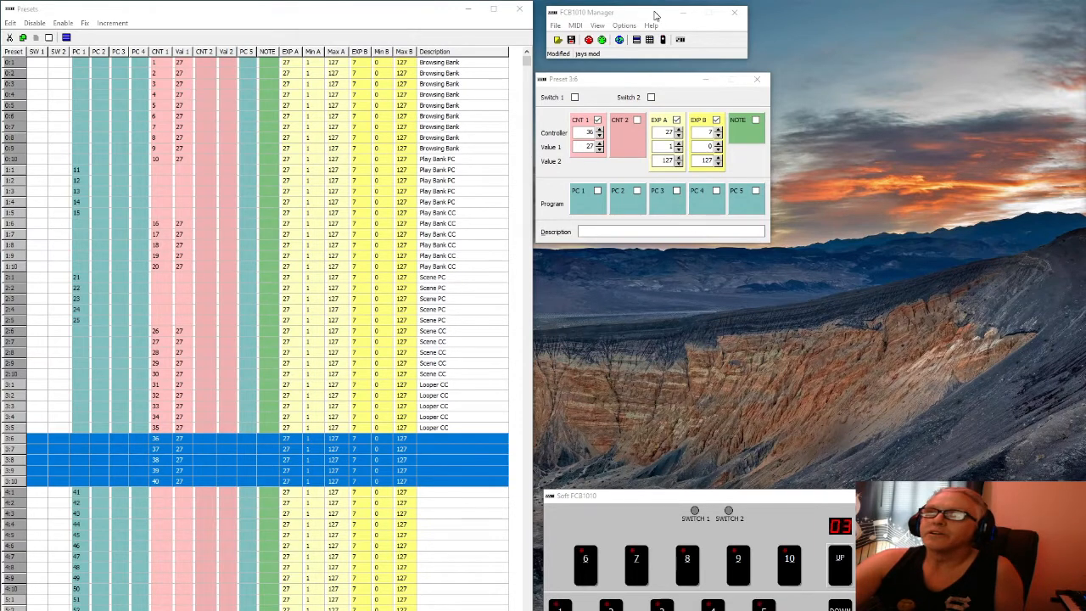
drag(654, 14, 655, 327)
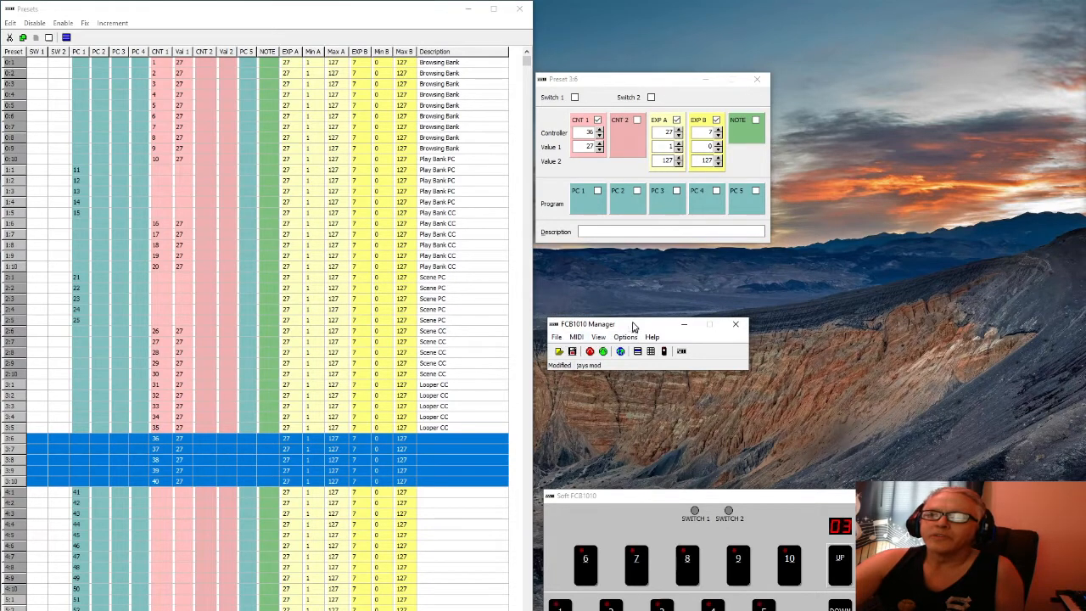
drag(644, 329, 662, 343)
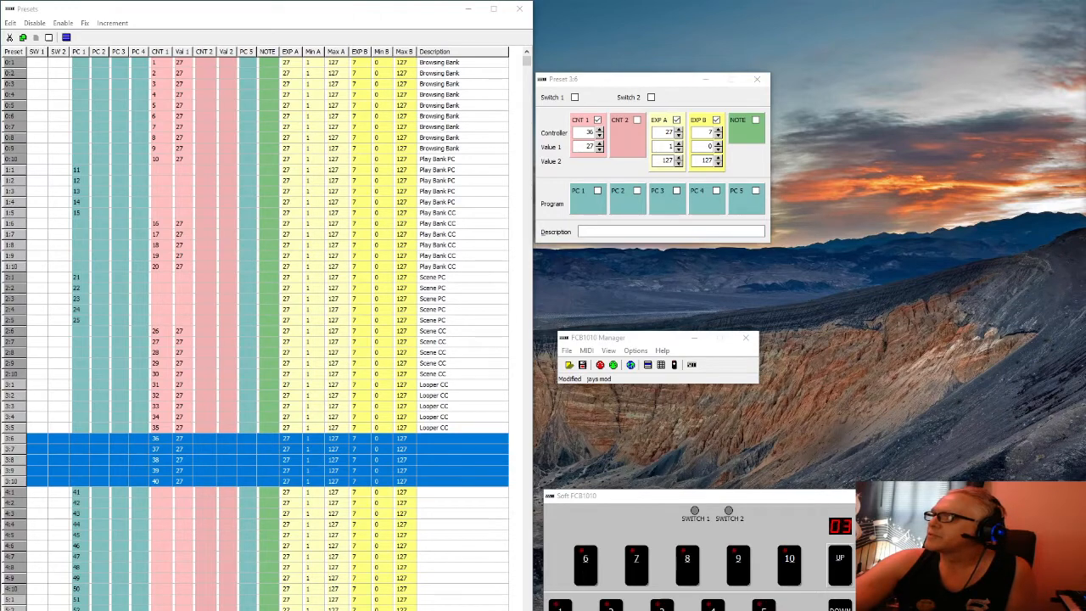
drag(1085, 4, 437, 161)
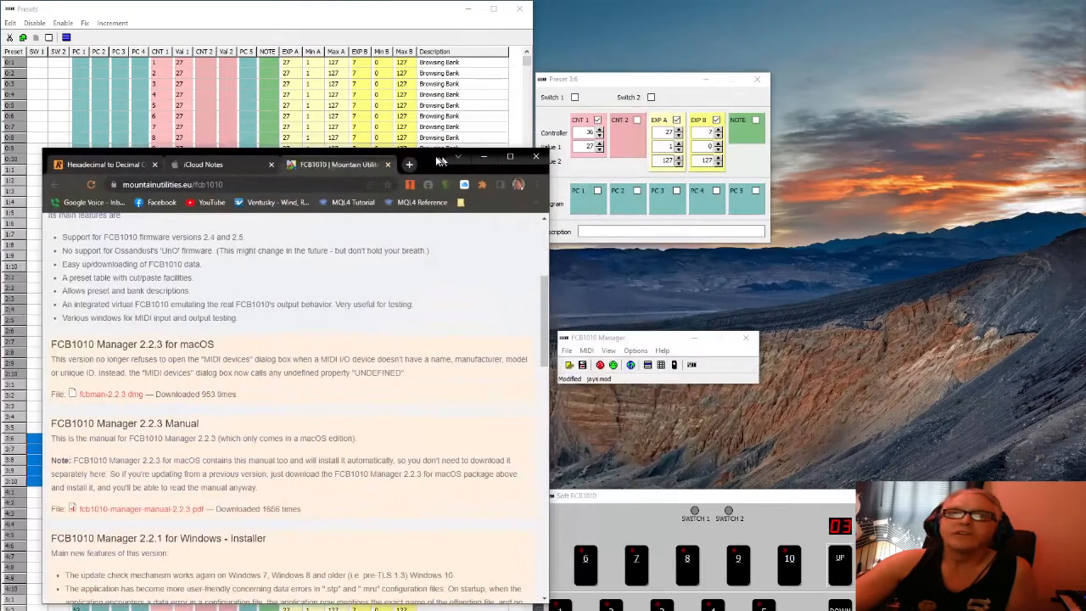
Switch to the iCloud Notes bank-plan note and reposition and resize its window
click(223, 164)
drag(416, 168, 295, 89)
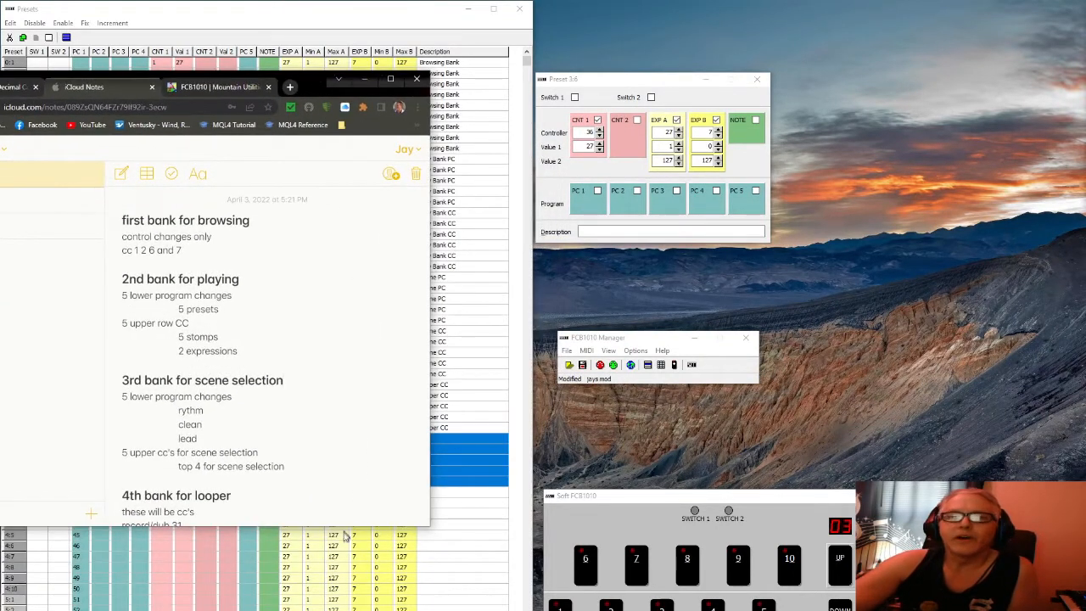
drag(354, 525, 354, 610)
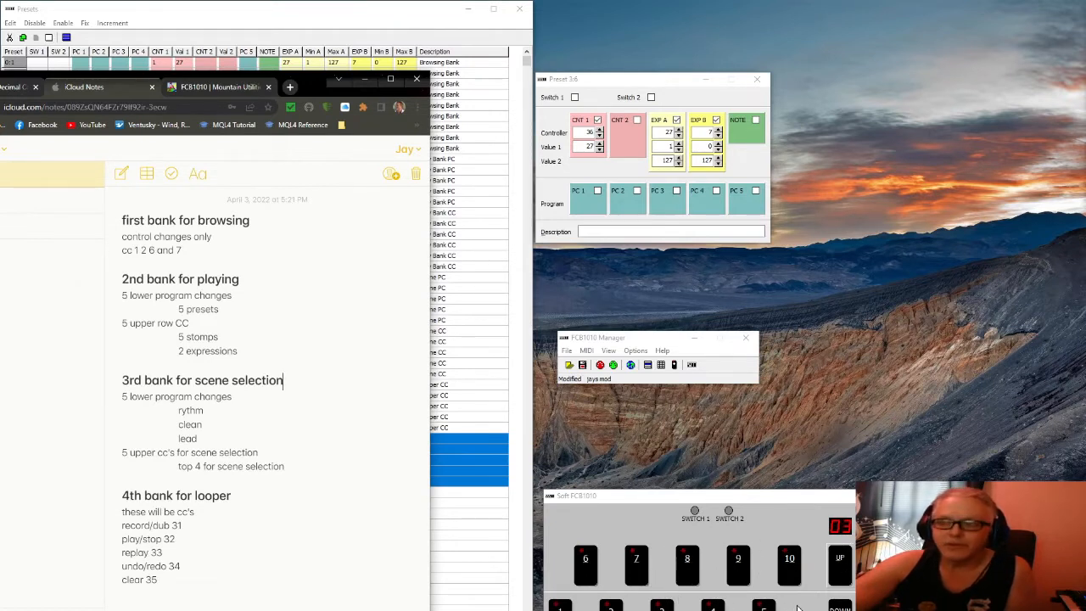
Step the Soft FCB1010 up to bank 04 and dock the notes window on the right half
click(840, 558)
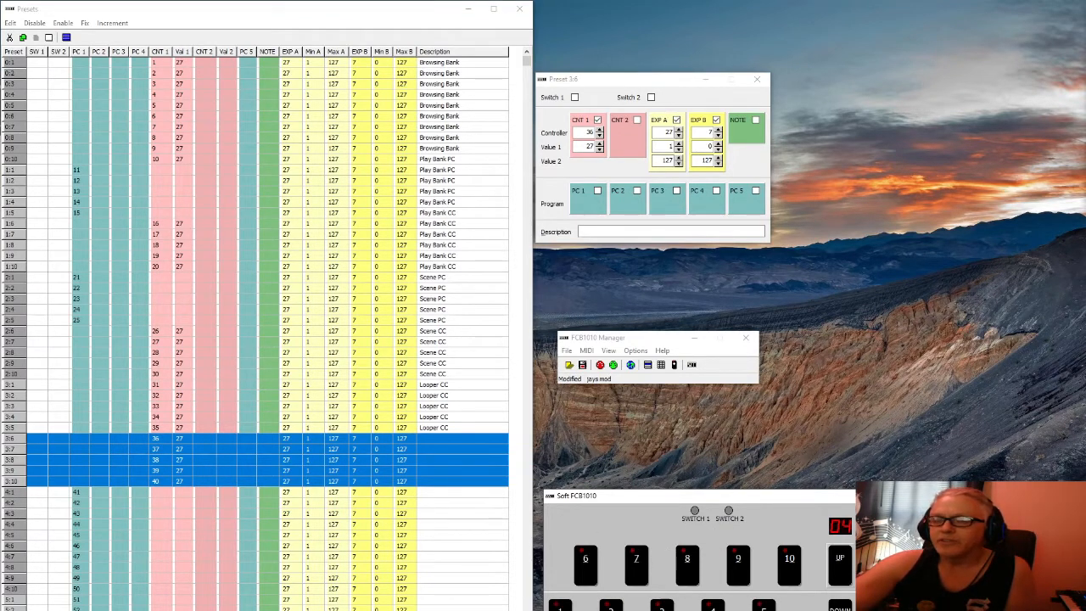
mouse_move(679, 610)
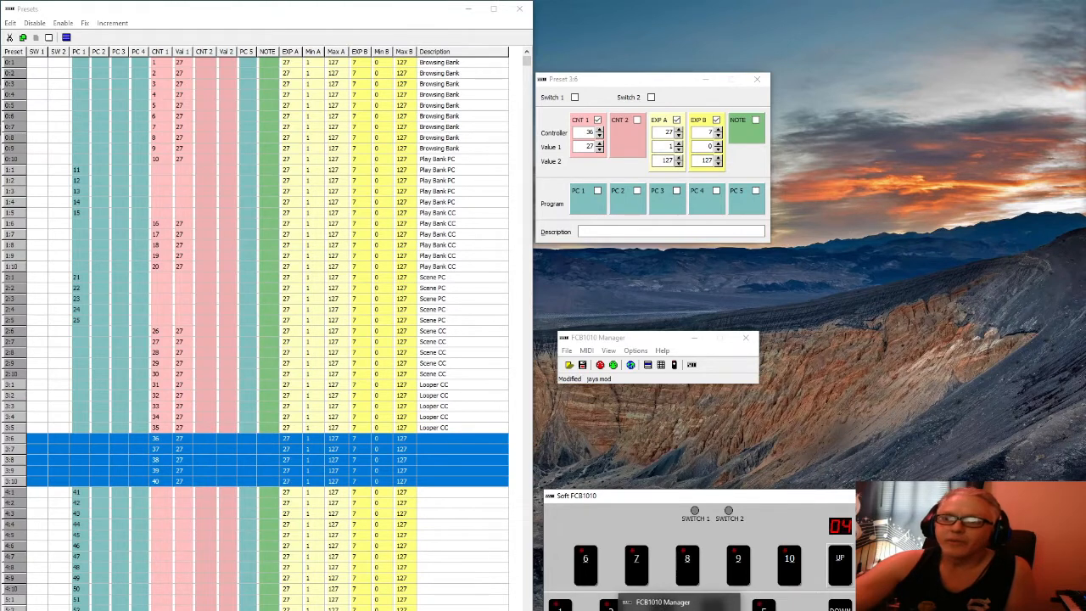
mouse_move(401, 610)
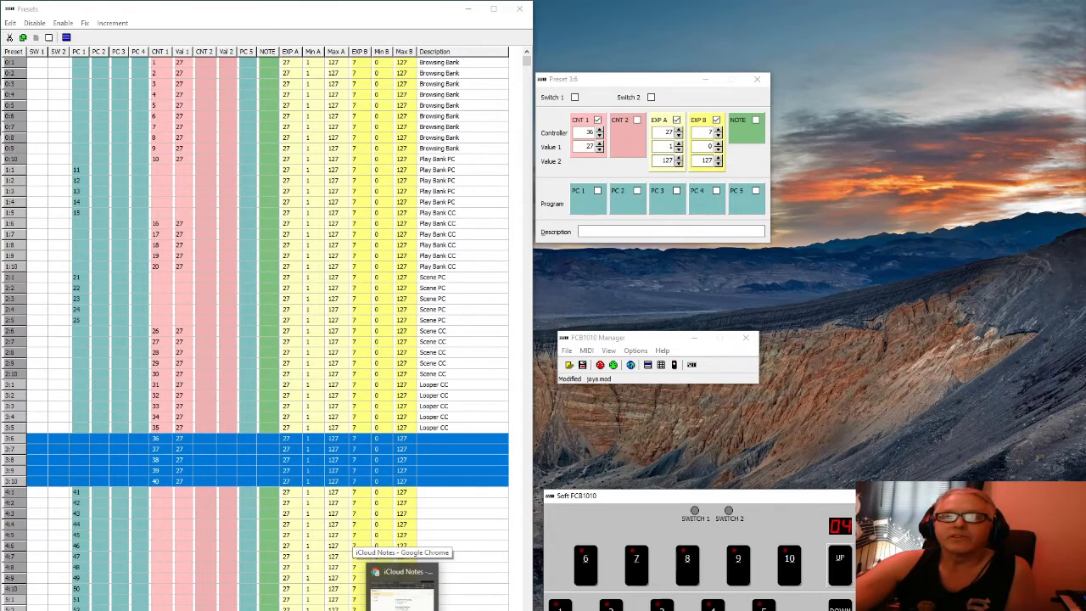
click(401, 594)
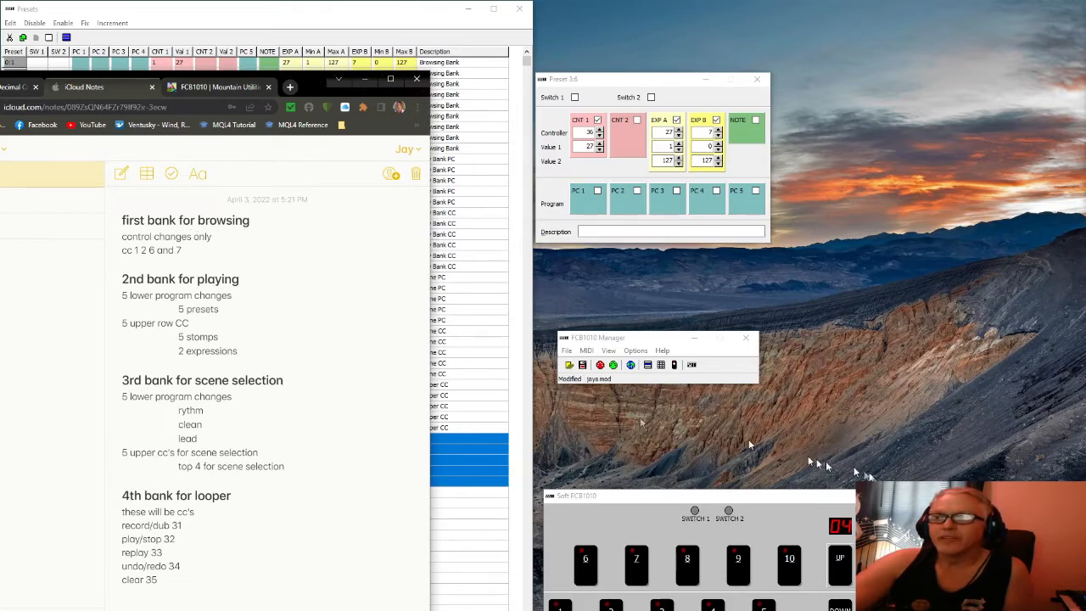
drag(307, 88, 1060, 7)
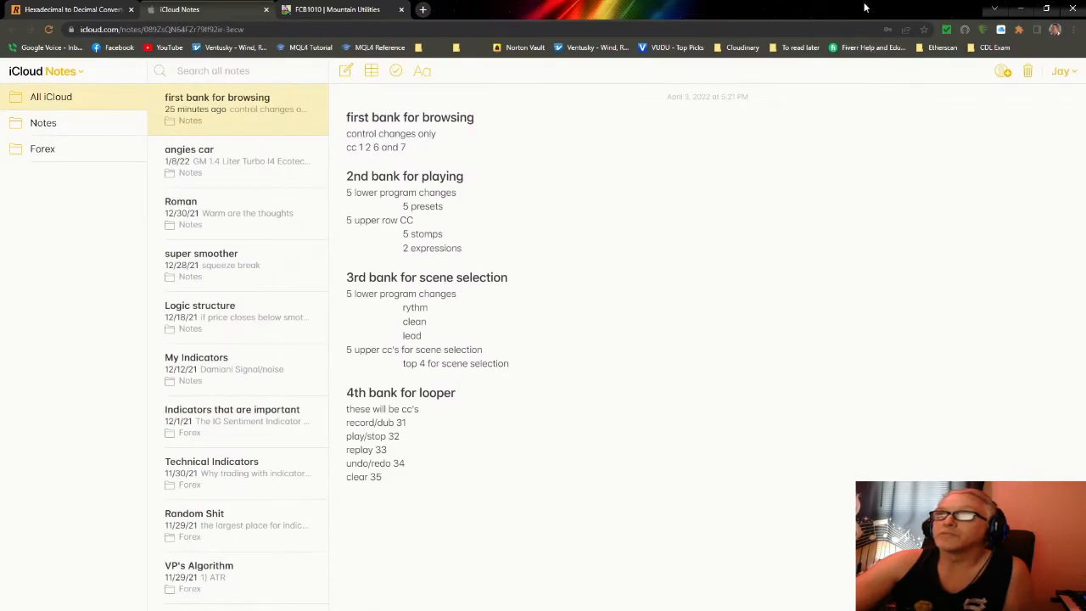
drag(865, 7, 954, 31)
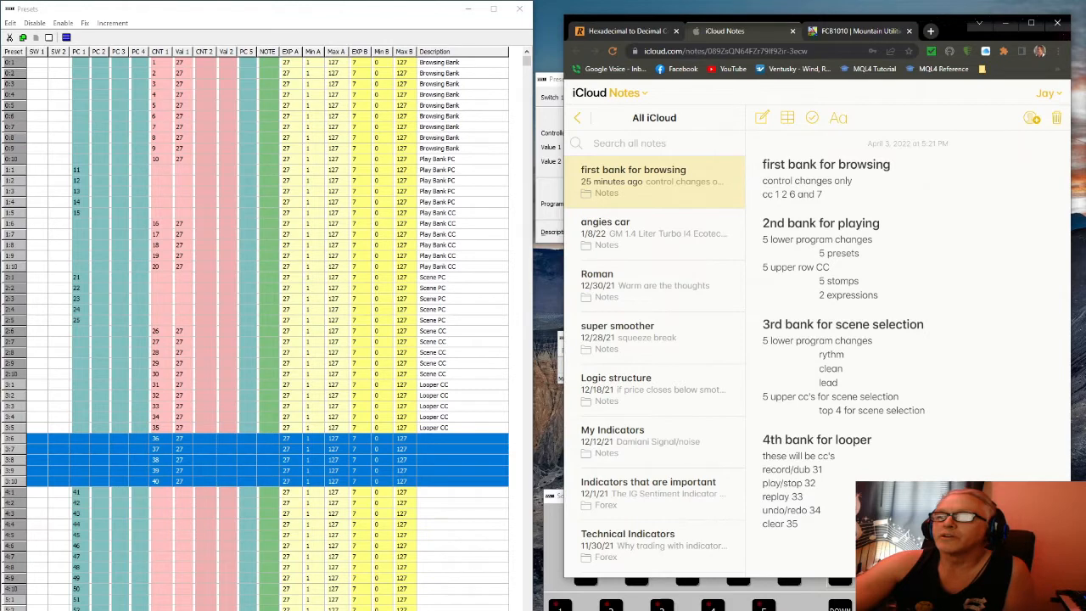
Shorten the notes window, step the soft pedalboard down to bank 01, and open preset 1:1 (PC 11)
drag(887, 578, 886, 488)
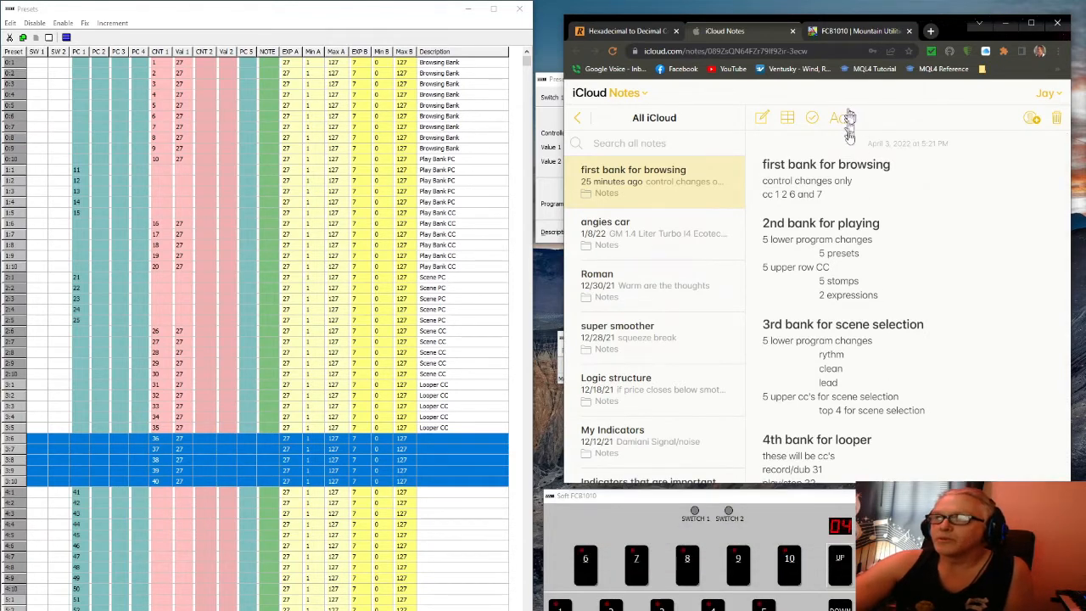
click(840, 608)
click(840, 608)
click(840, 609)
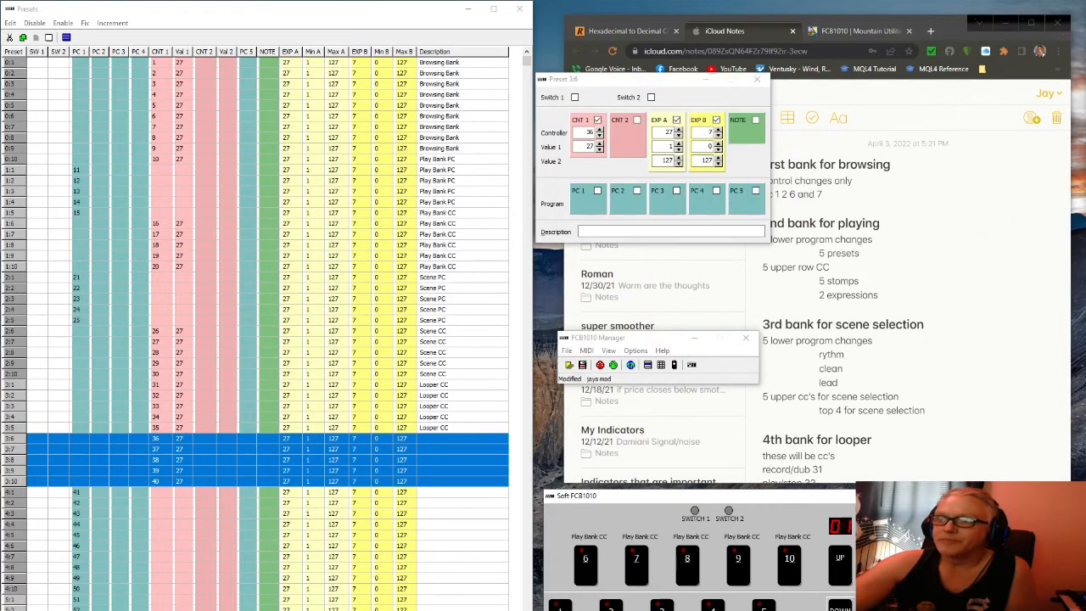
click(1043, 344)
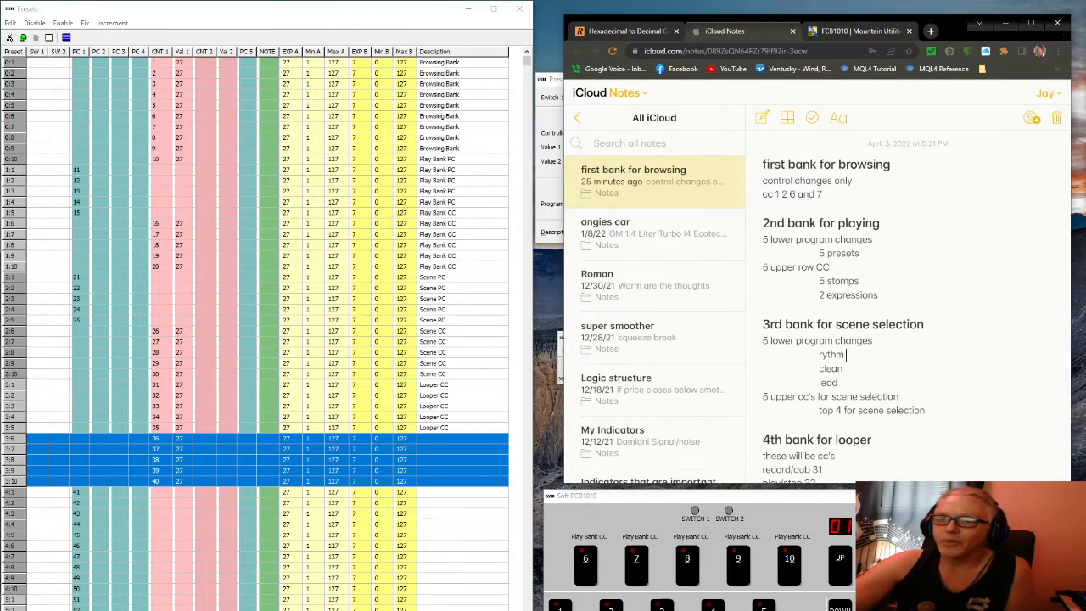
click(560, 605)
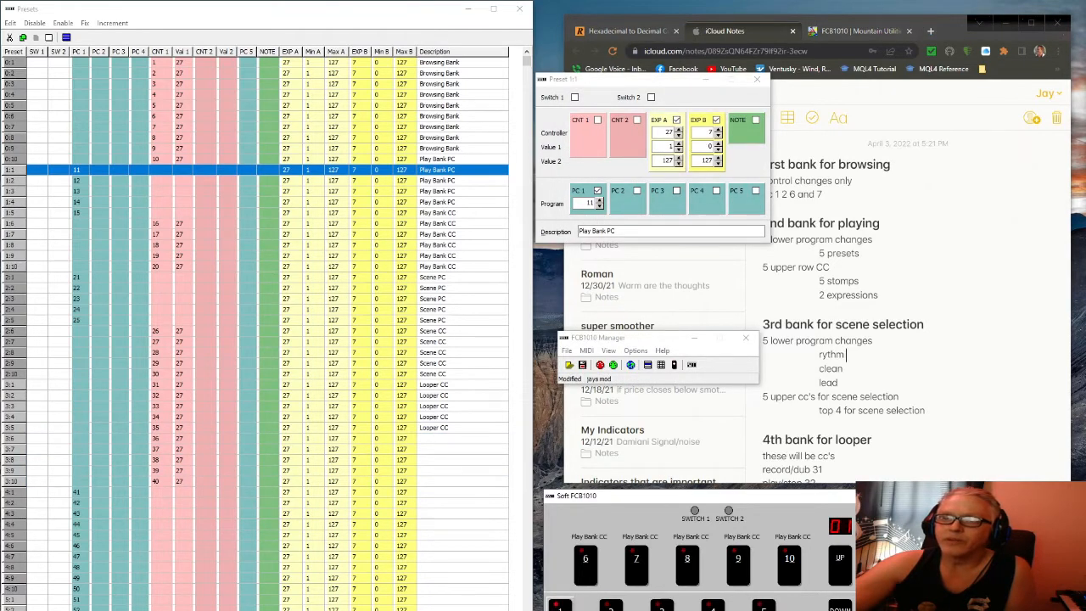
Call up presets 1:2, 1:6 and 1:7 on the soft pedalboard to test them
click(611, 605)
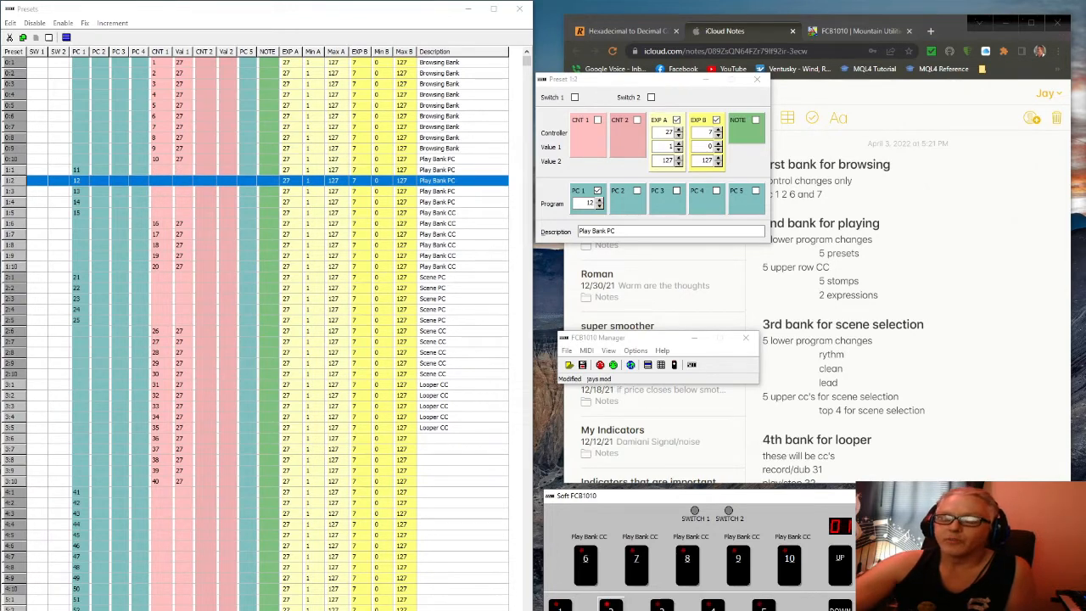
click(587, 570)
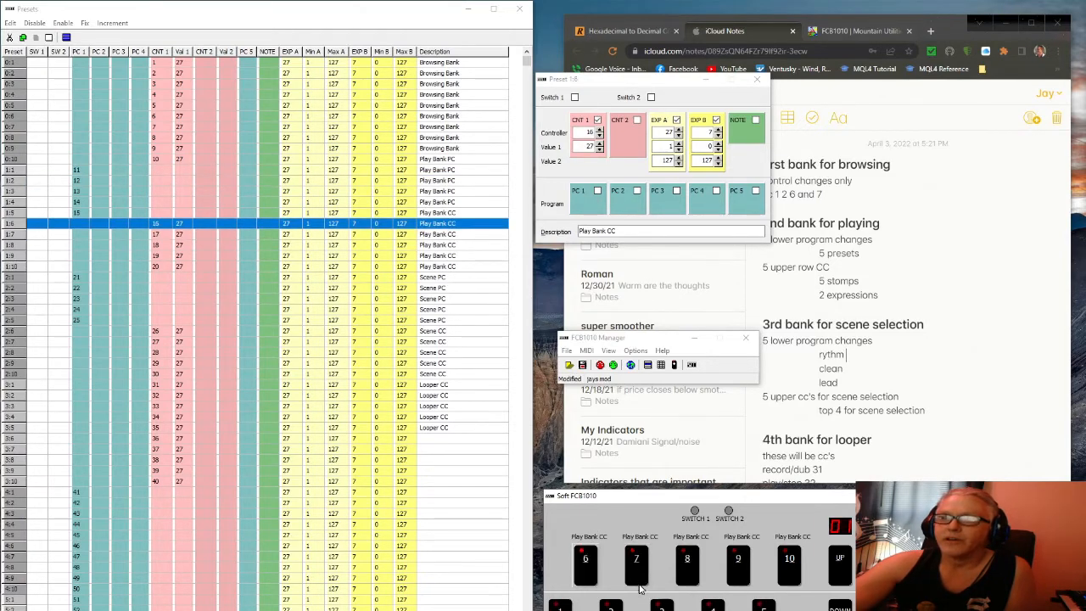
click(638, 581)
click(594, 577)
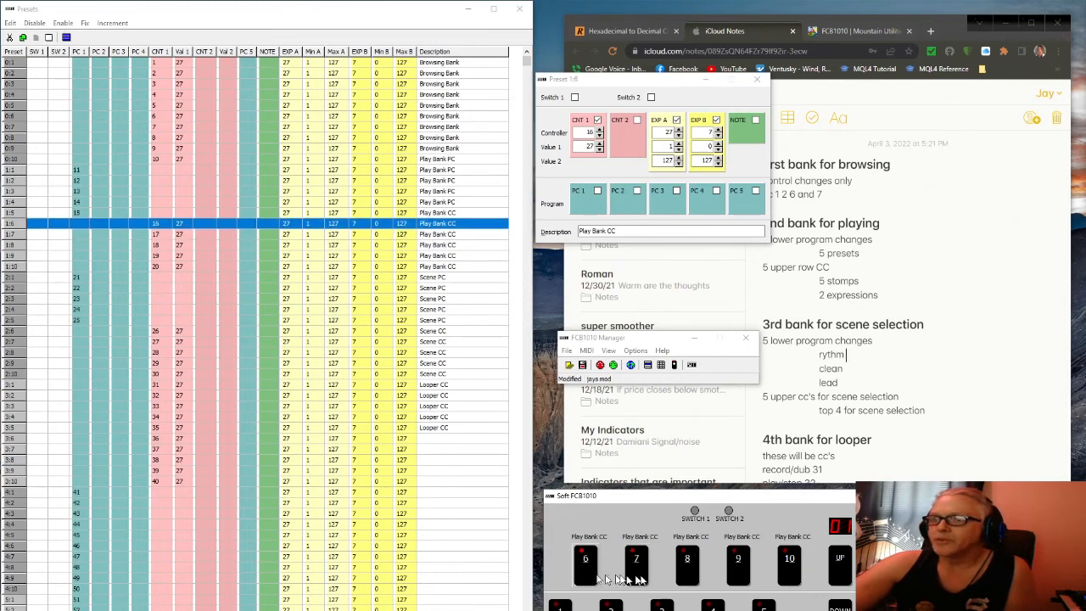
click(638, 581)
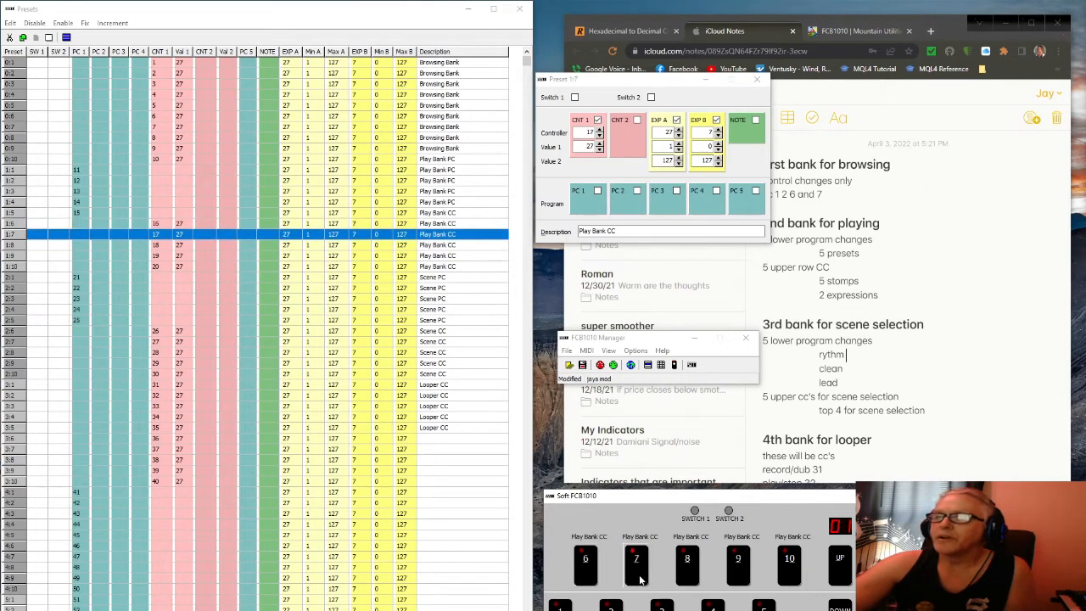
Advance the Soft FCB1010 to bank 02 (Scene CC 6–10) beside the bank plan note
click(1028, 322)
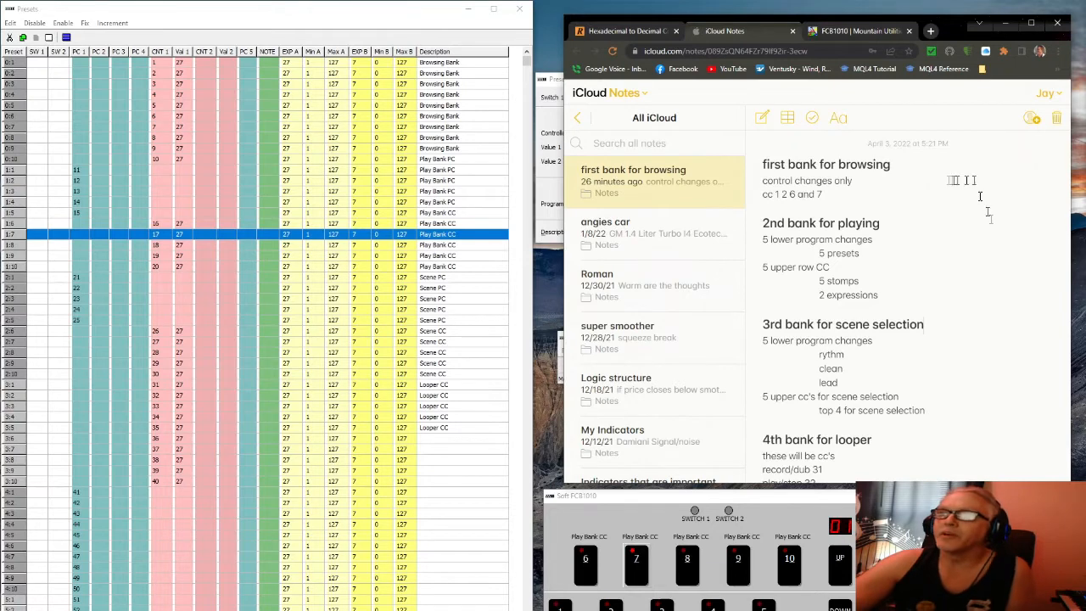
click(838, 583)
click(946, 403)
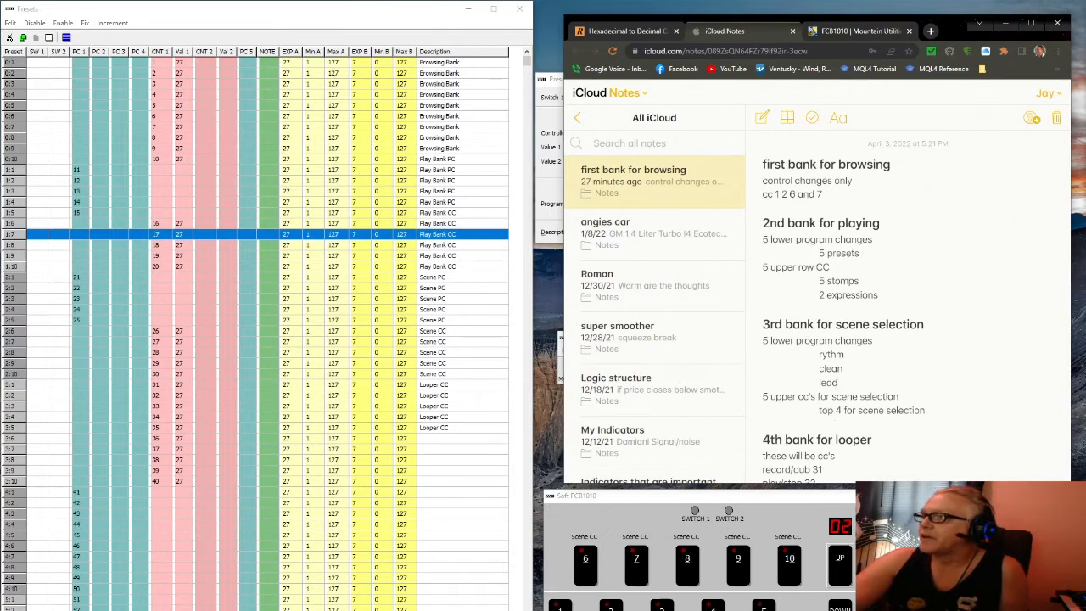
drag(1085, 17, 1085, 178)
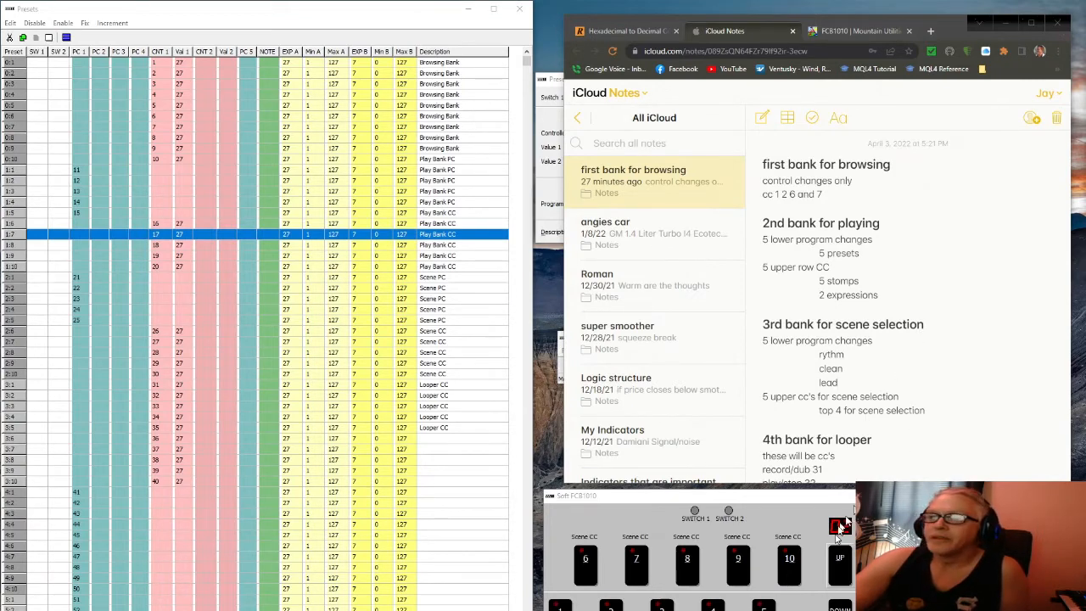
Step the soft pedalboard through bank 03 to bank 04 while reading the scene and looper plans
click(848, 564)
click(1001, 435)
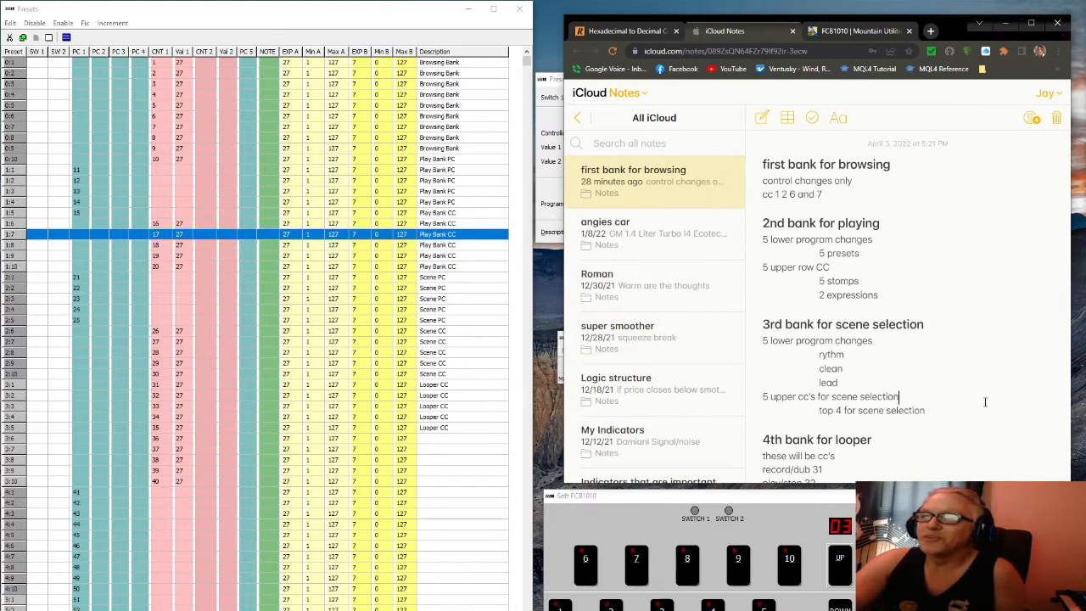
scroll(971, 406, down, 1)
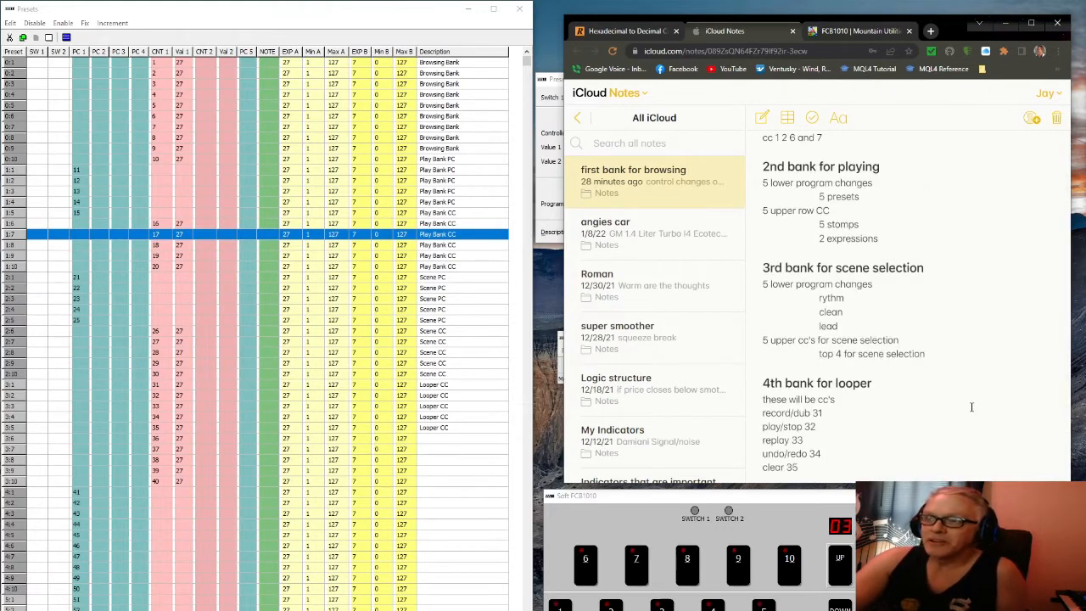
click(840, 582)
click(952, 387)
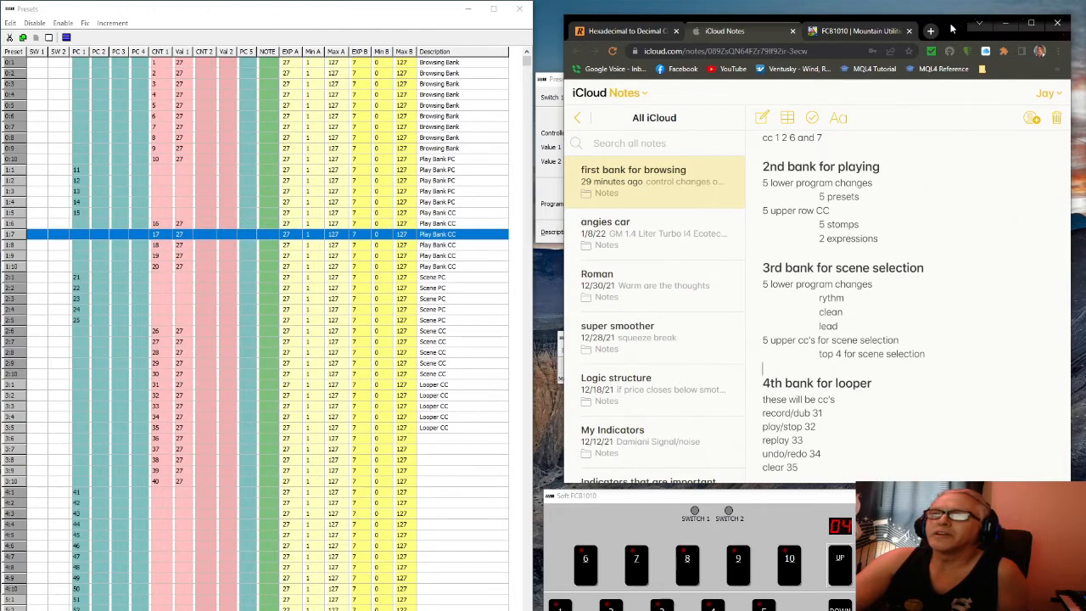
Push the notes browser off-screen and select preset 4:1, sending program 41
drag(951, 29, 1085, 52)
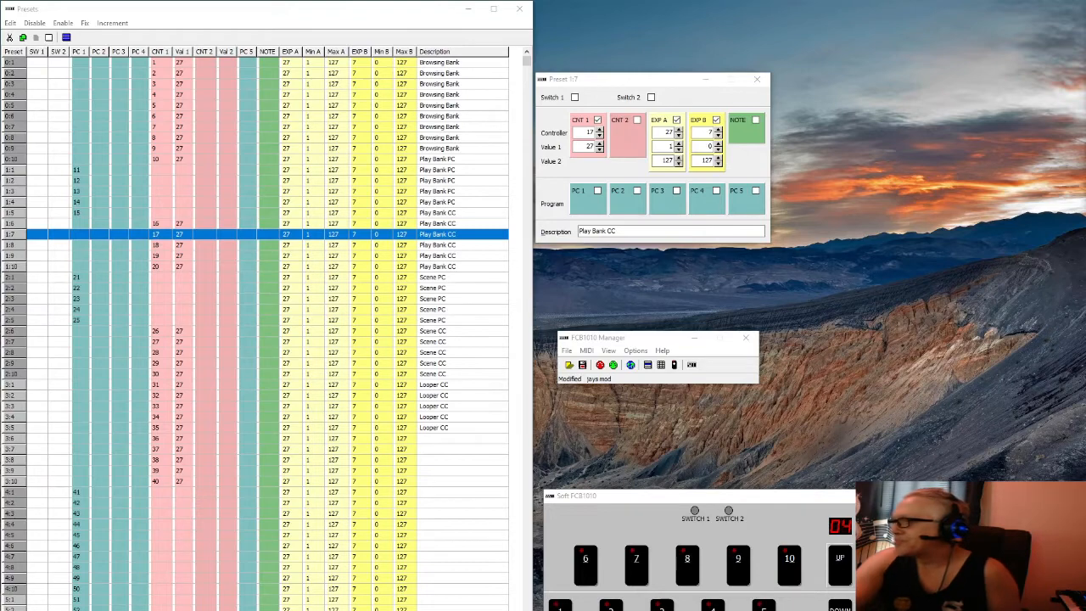
mouse_move(1085, 17)
mouse_down()
mouse_move(843, 51)
mouse_move(1085, 31)
mouse_up()
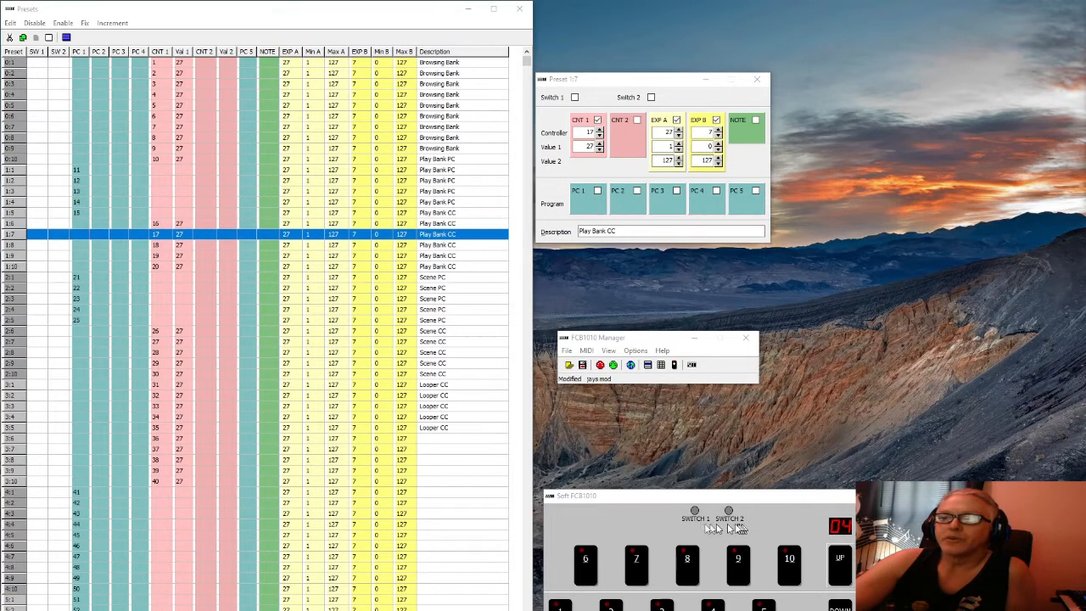
click(564, 604)
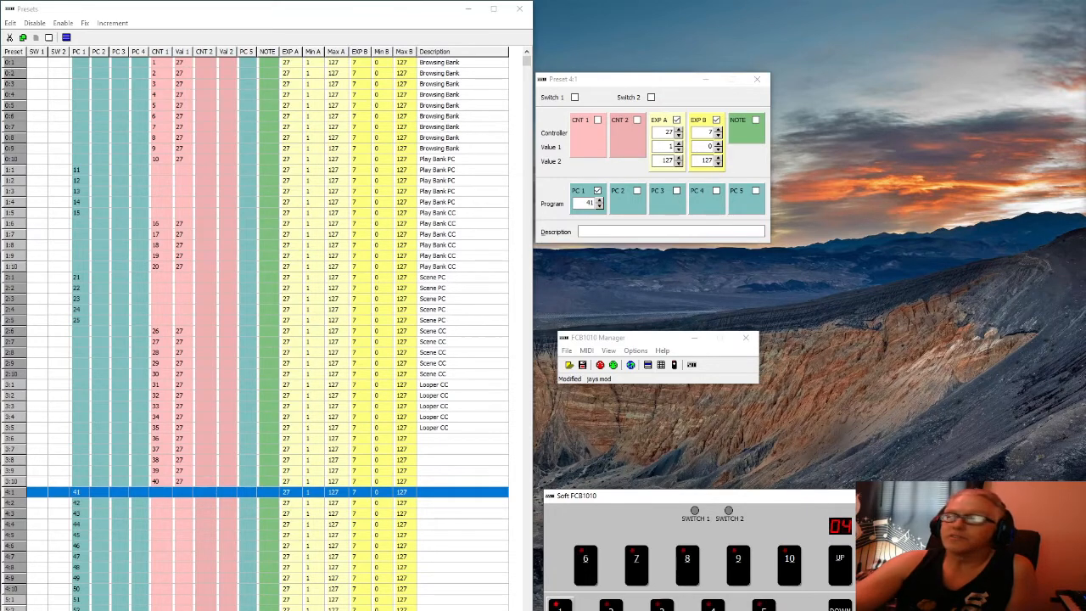
Open BIAS FX 2's MIDI Setting and confirm MIDI Control is on and the channel is All
drag(1085, 26, 548, 66)
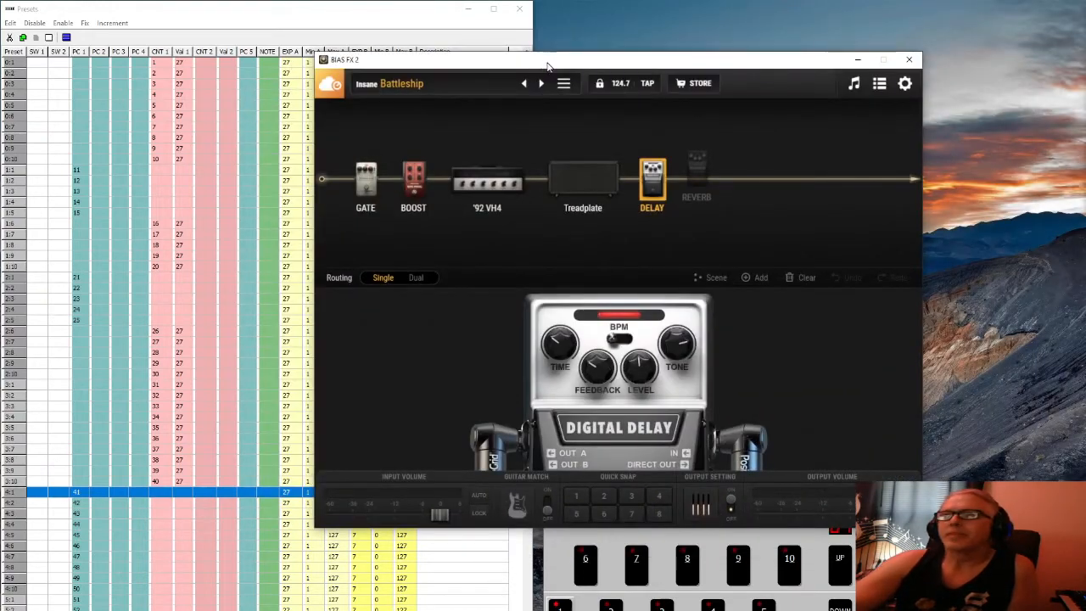
click(903, 86)
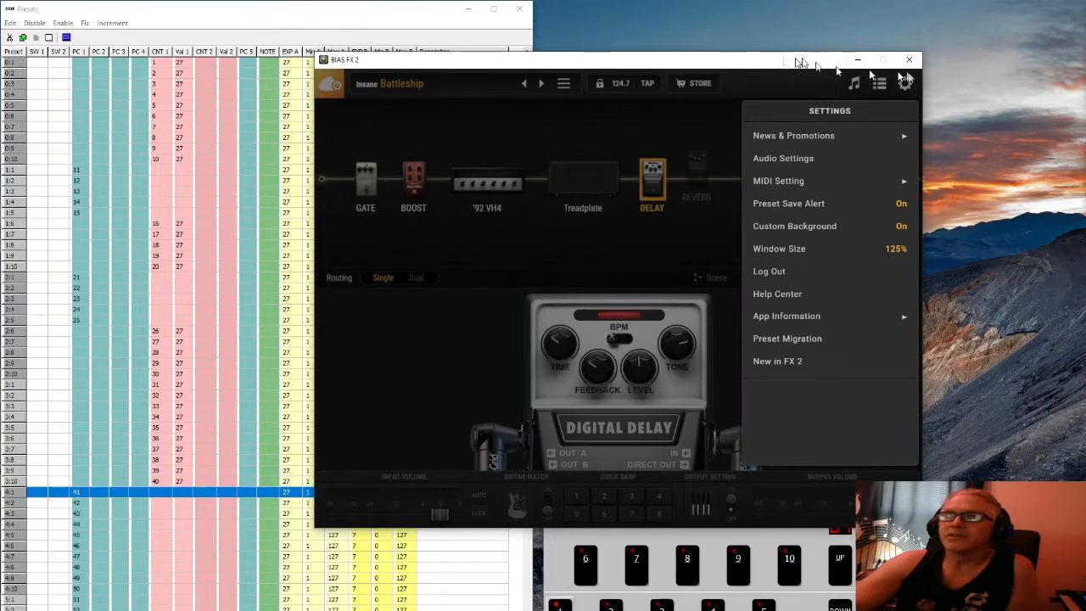
click(798, 181)
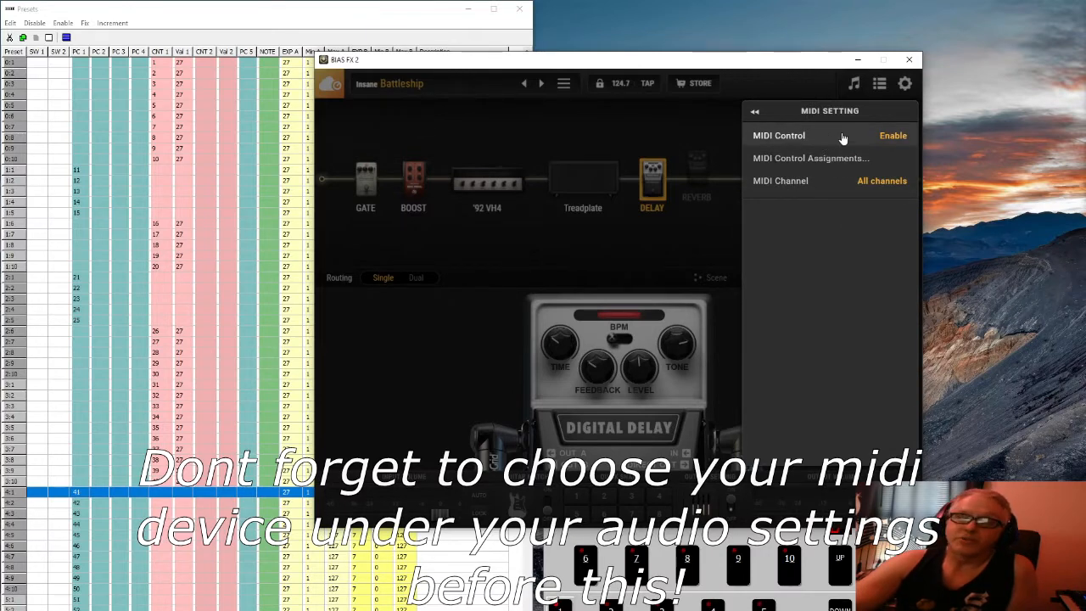
click(801, 181)
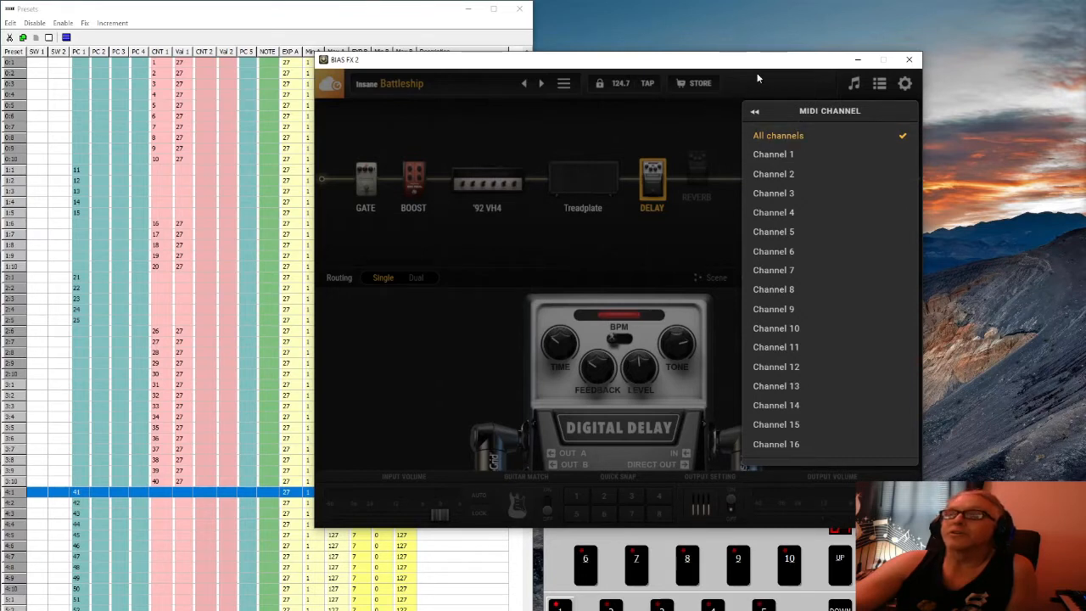
click(754, 111)
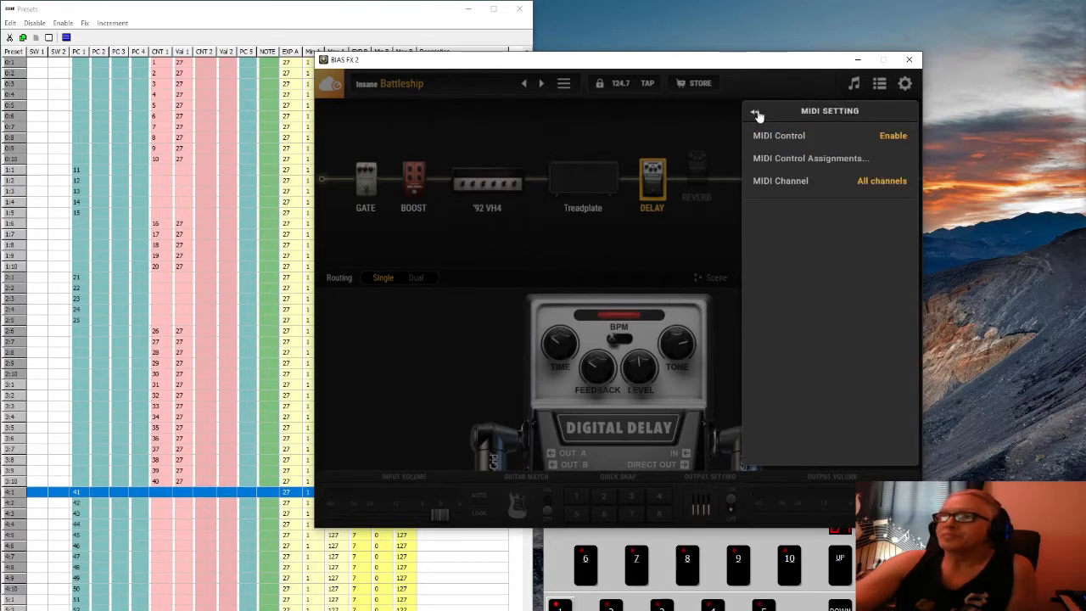
Check that the MIDI Control Assignments list is empty, then close the MIDI settings
click(786, 161)
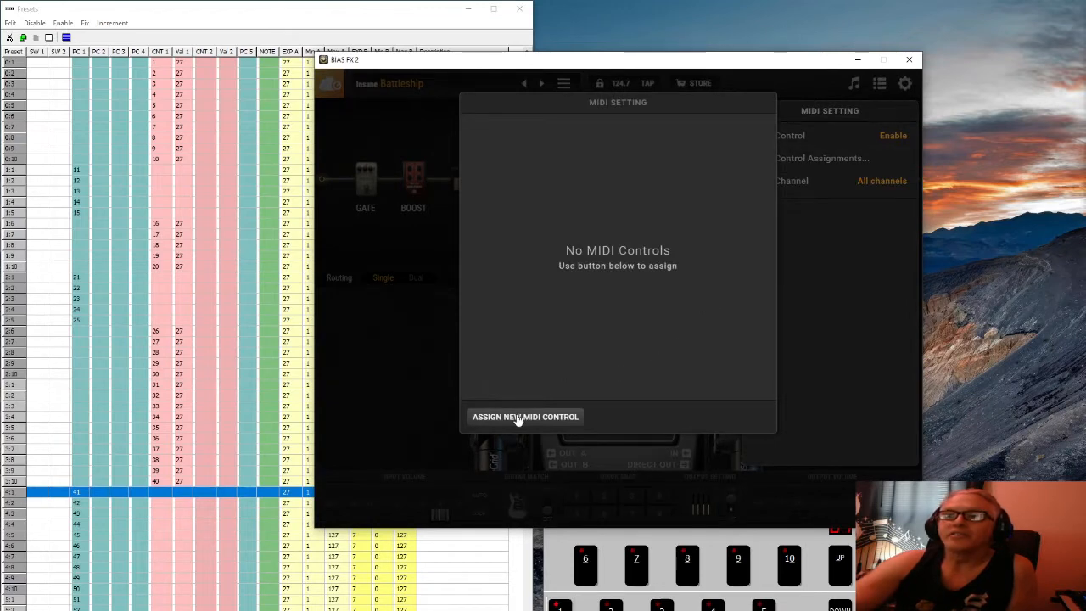
click(837, 338)
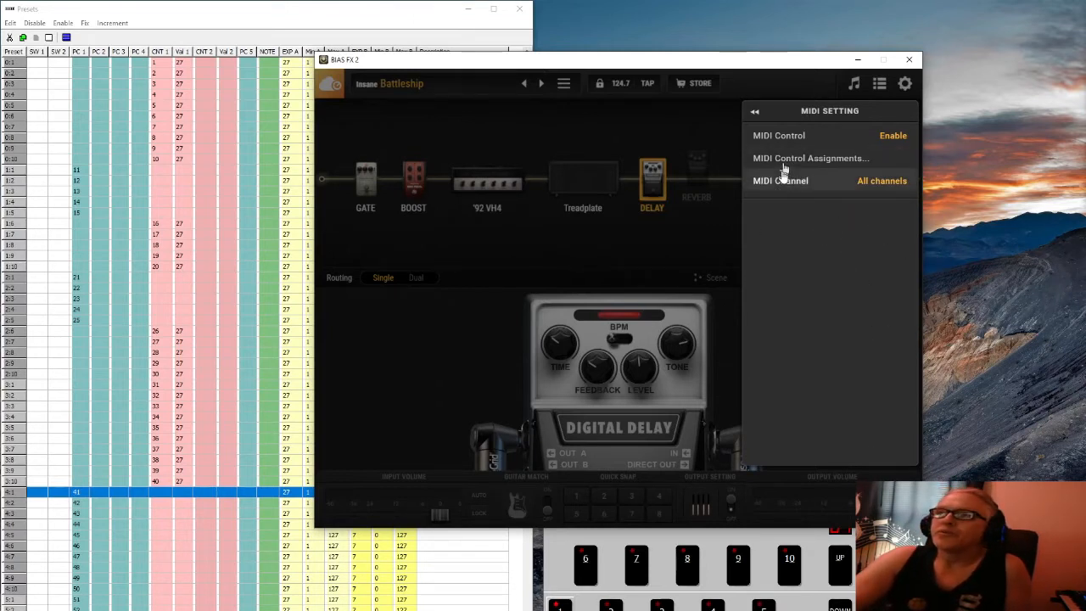
click(689, 126)
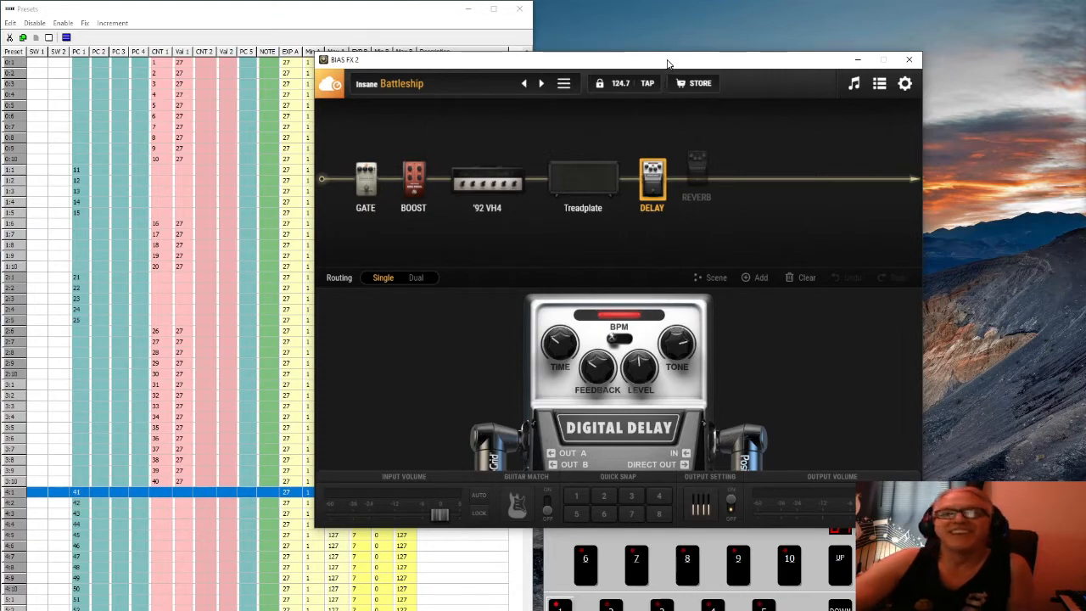
Drag BIAS FX 2 aside to reveal the FCB1010 preset table, then bring the table to the front
drag(654, 62, 800, 27)
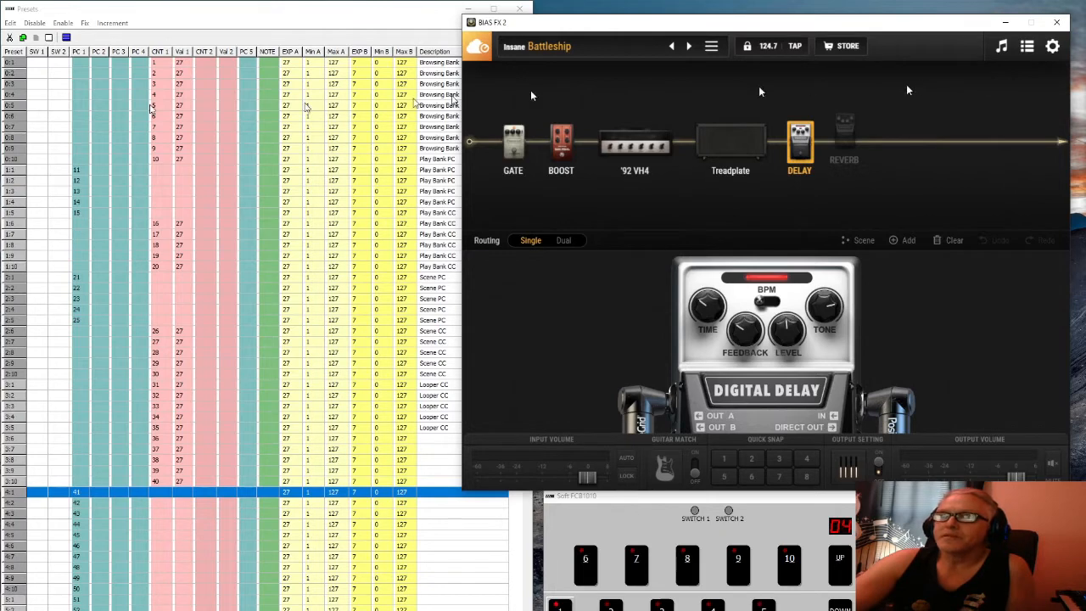
click(176, 12)
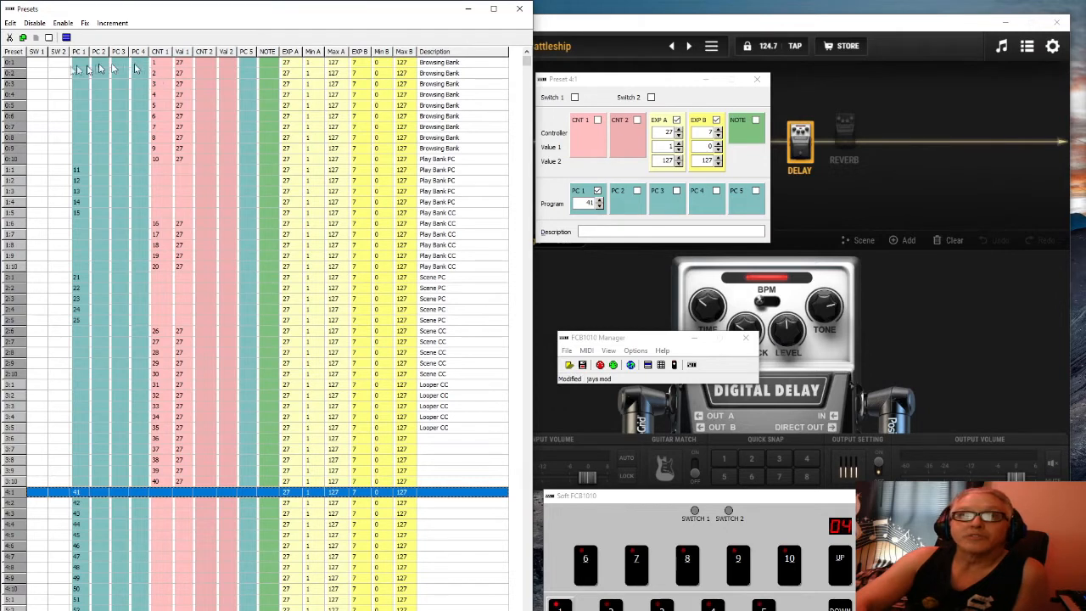
Select the Browsing Bank presets 0:1 to 0:10 in the Presets grid
drag(34, 70, 293, 159)
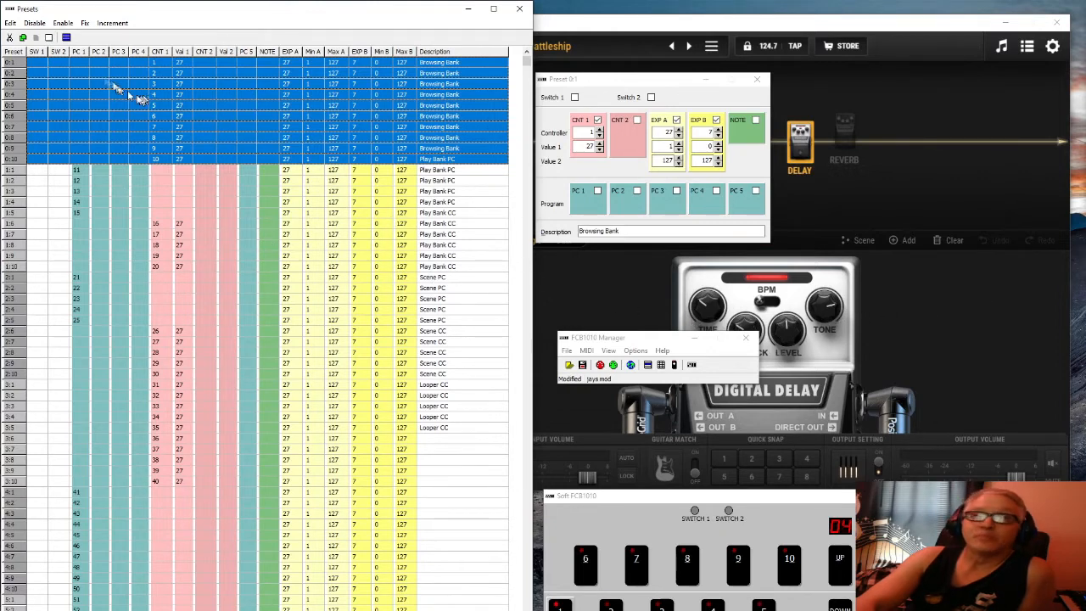
click(39, 169)
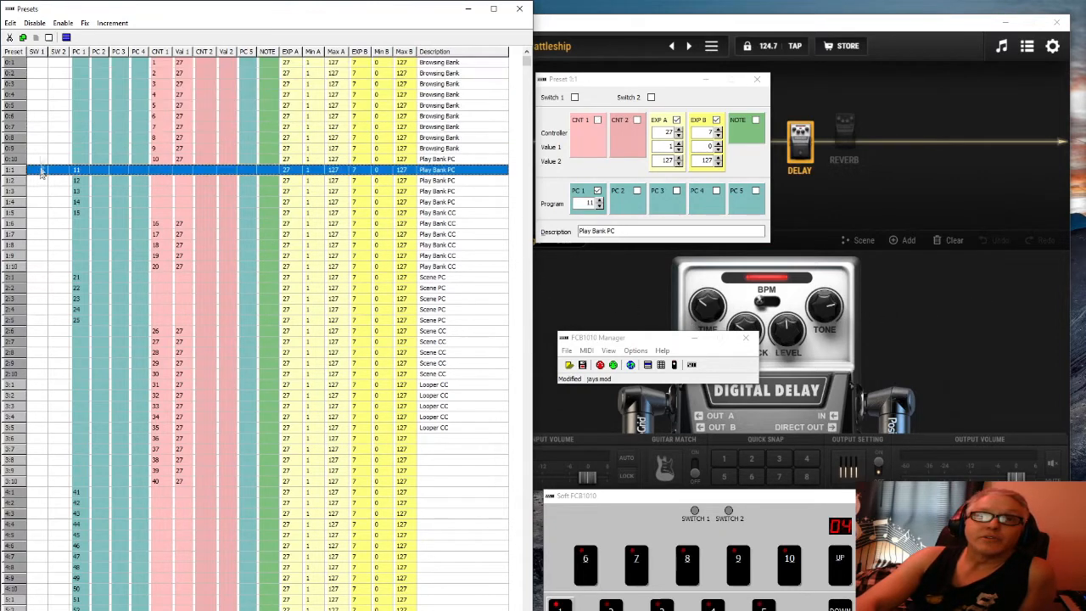
drag(36, 62, 240, 162)
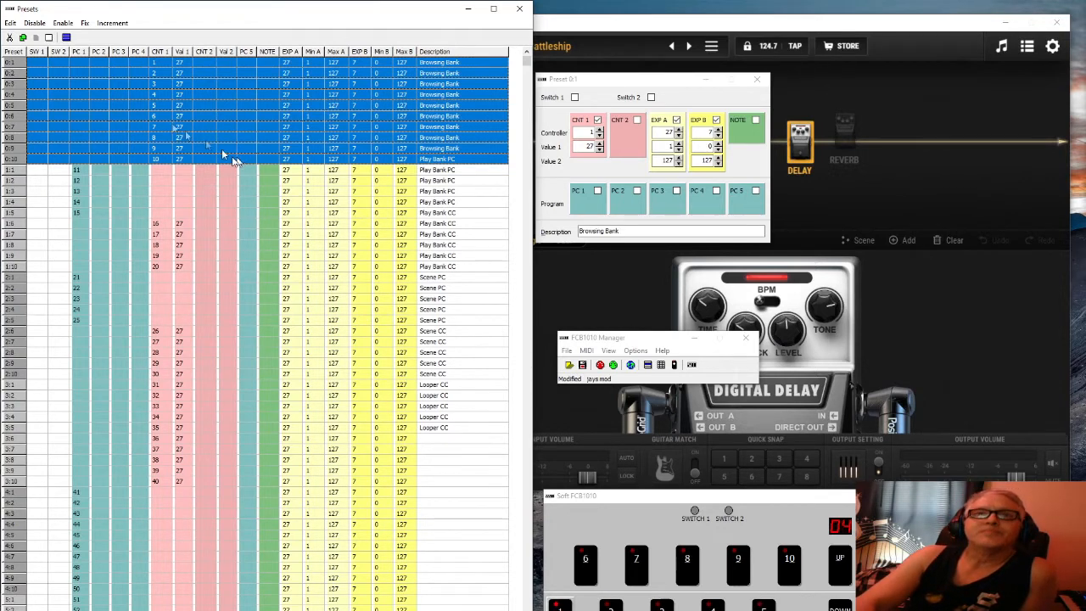
View preset 1:1, then select Play Bank CC presets 1:6–1:10, which send controllers 16–20
click(35, 173)
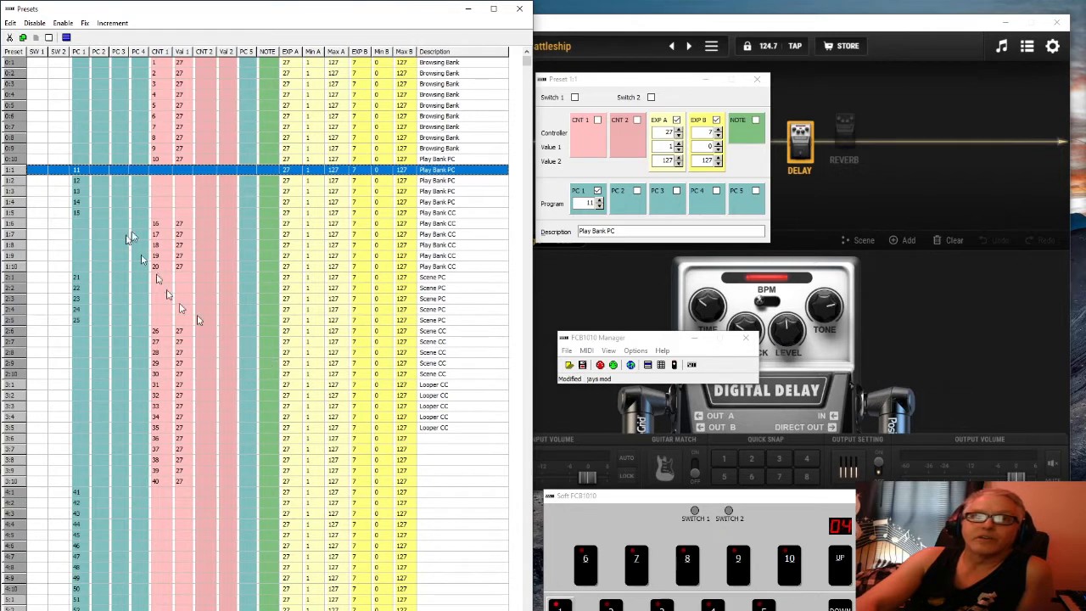
drag(38, 225, 64, 264)
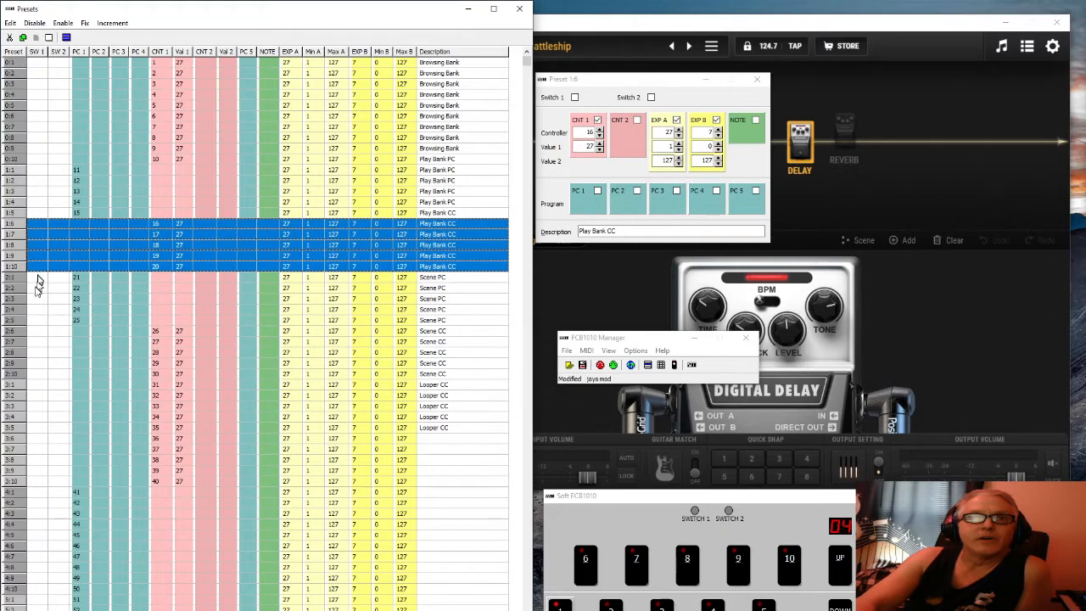
Check Scene CC presets 2:6–2:10, then select Looper CC presets from 3:1, which send controllers 31–40
drag(36, 284, 489, 374)
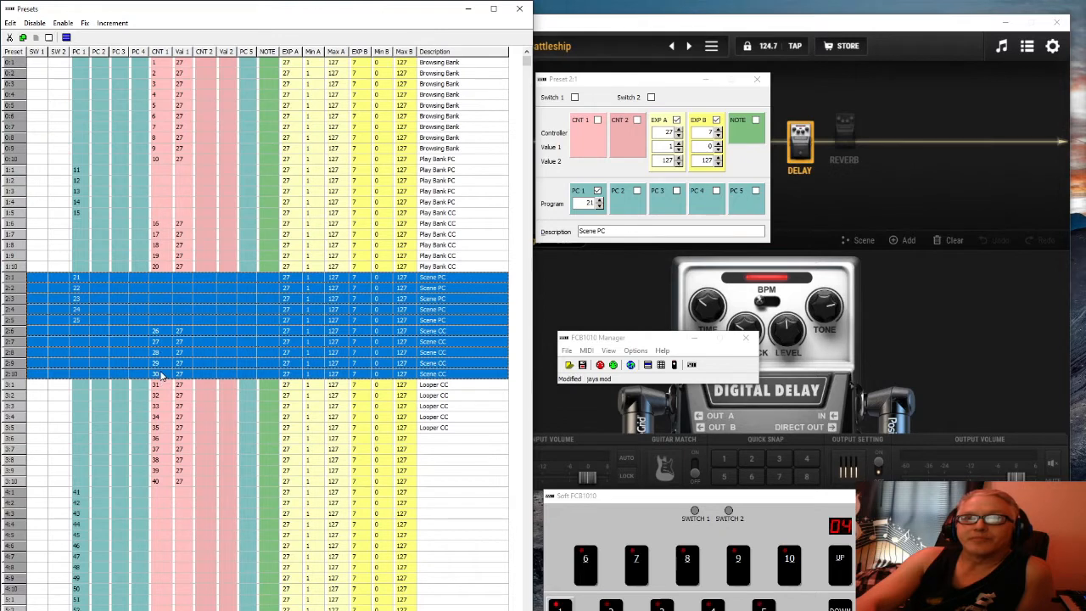
click(166, 333)
drag(165, 333, 165, 373)
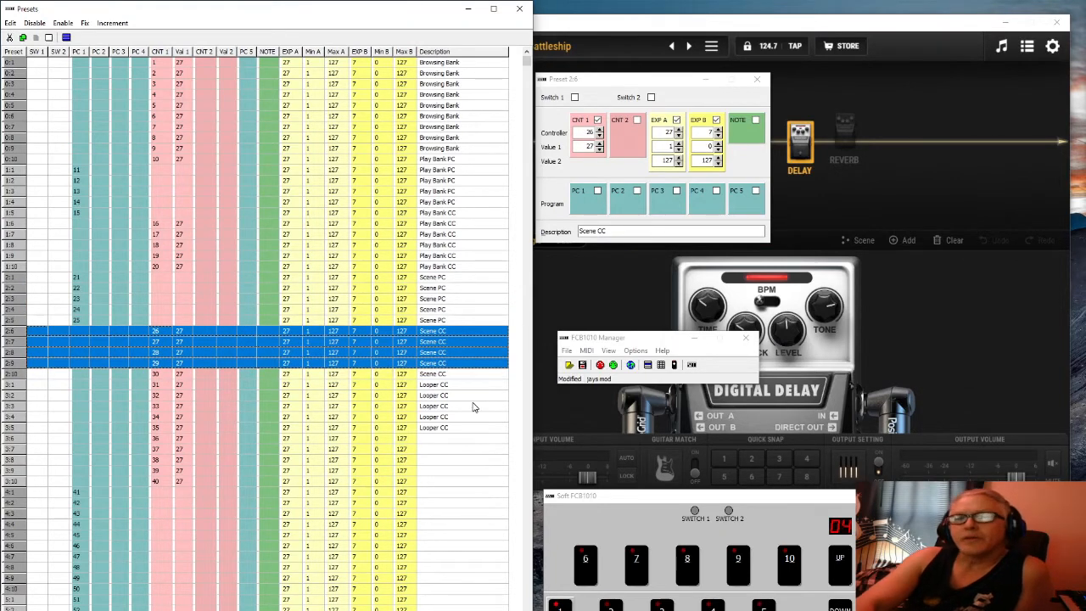
click(458, 378)
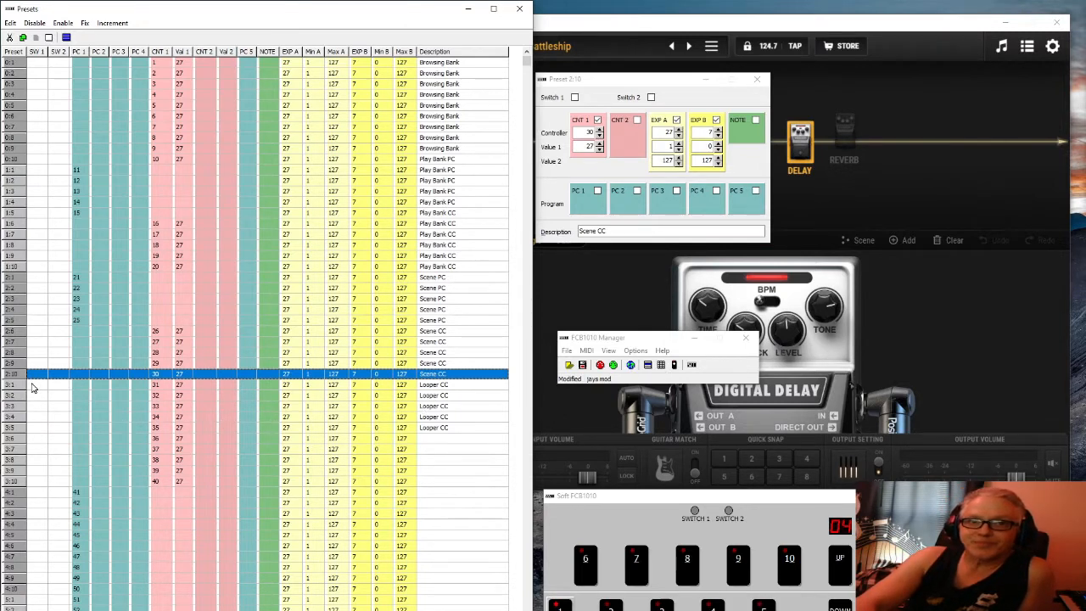
drag(33, 386, 46, 478)
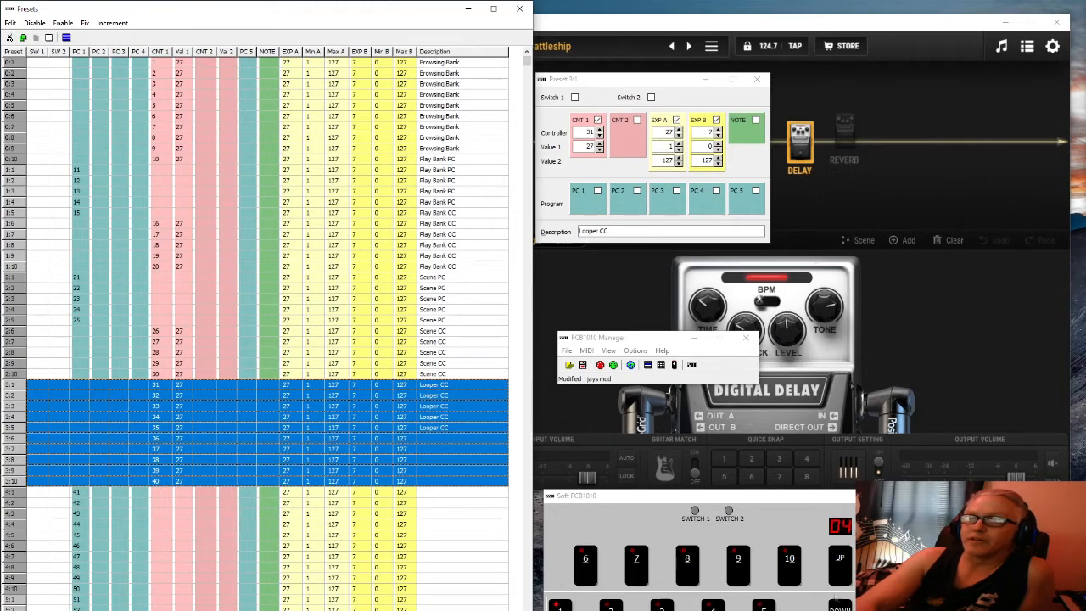
Step Soft FCB1010 down to bank 3, select Looper presets 3:1–3:4, and open preset 0:1
click(840, 608)
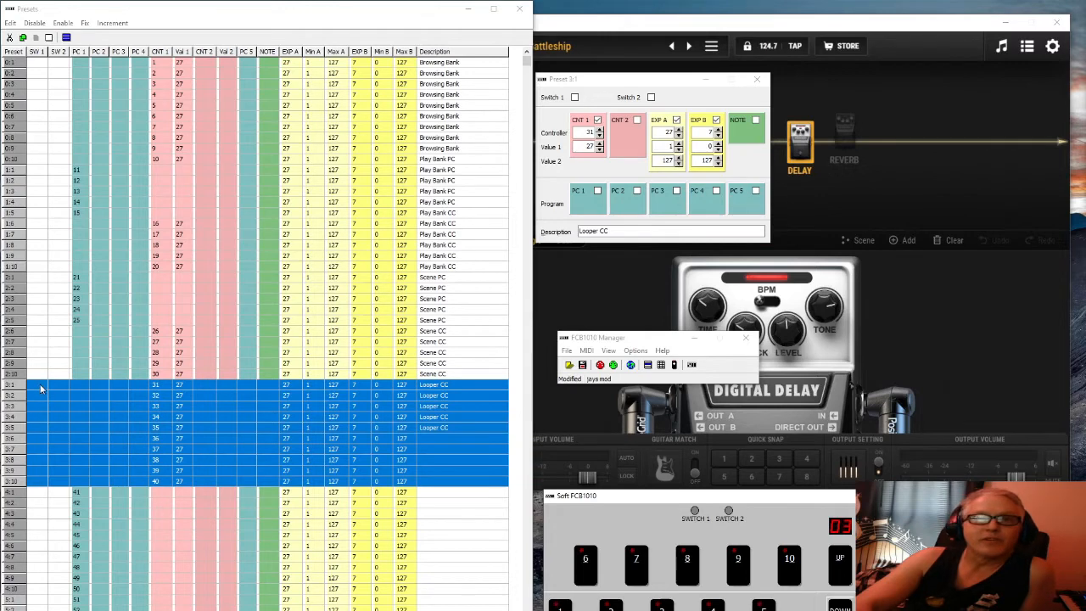
drag(40, 388, 38, 431)
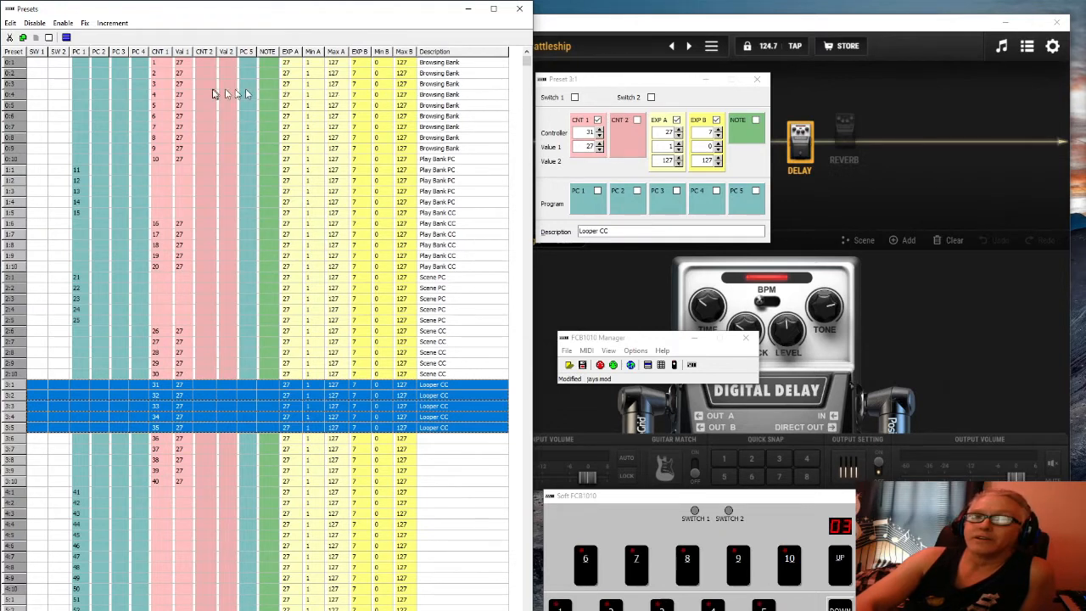
click(161, 64)
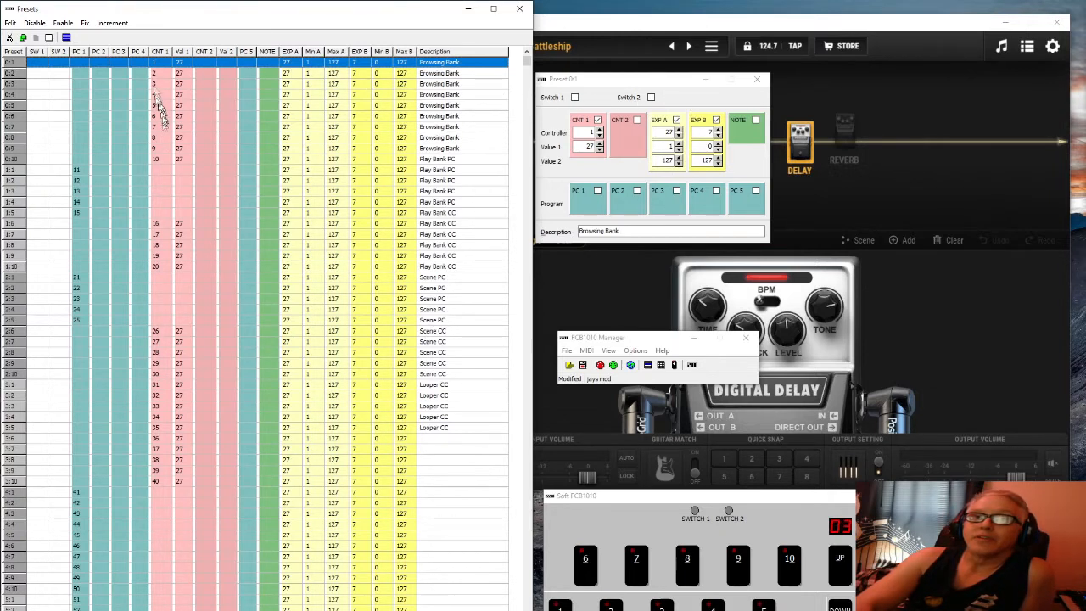
Enable CNT 1 on preset 0:2 so it sends controller 2, then go back to preset 0:1
click(154, 74)
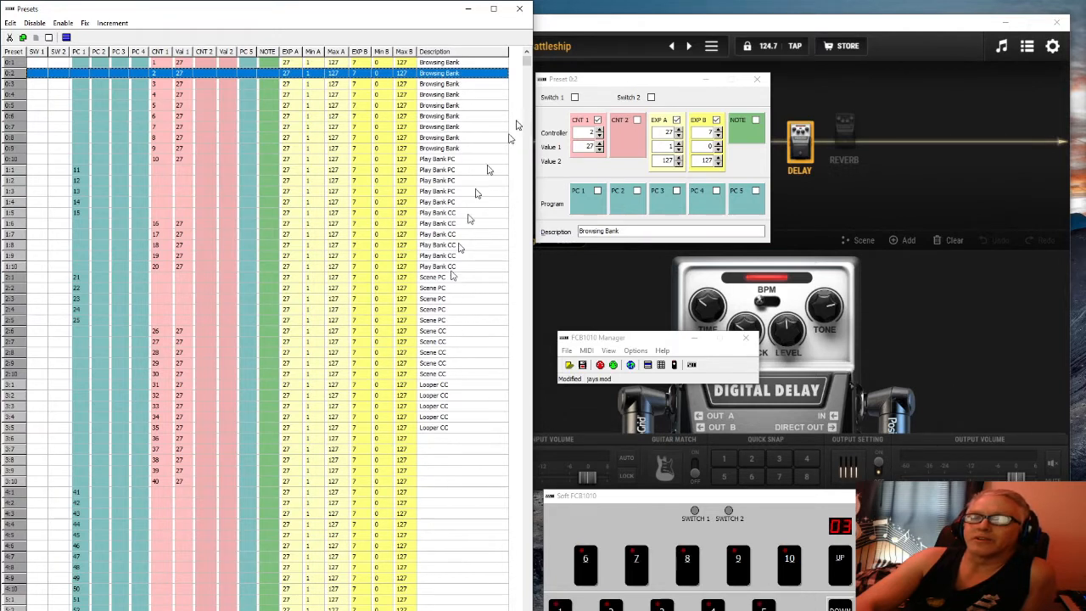
click(598, 121)
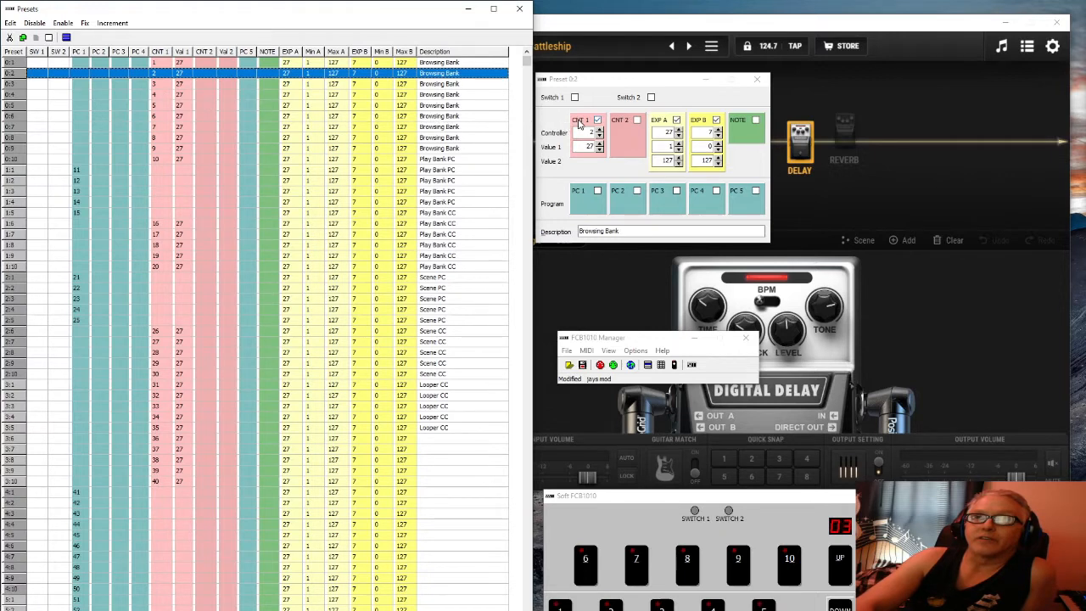
click(156, 65)
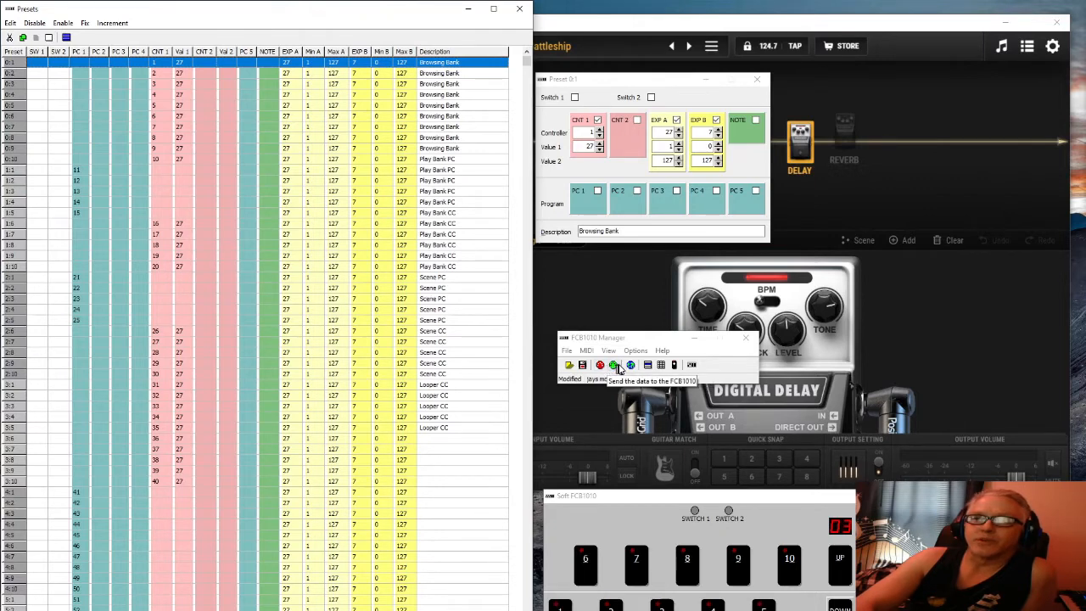
Bring the BIAS FX 2 window with the Battleship preset in front of FCB1010 Manager
click(1009, 304)
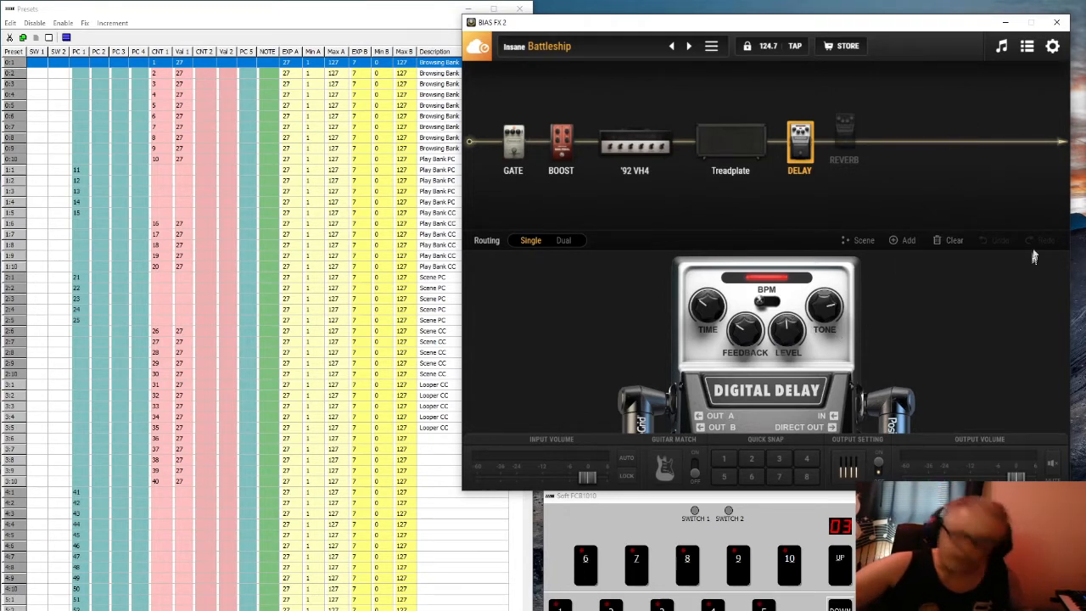
Step Soft FCB1010 down to bank 00, the Browsing Bank, and open BIAS FX 2's MIDI Setting panel
click(1052, 48)
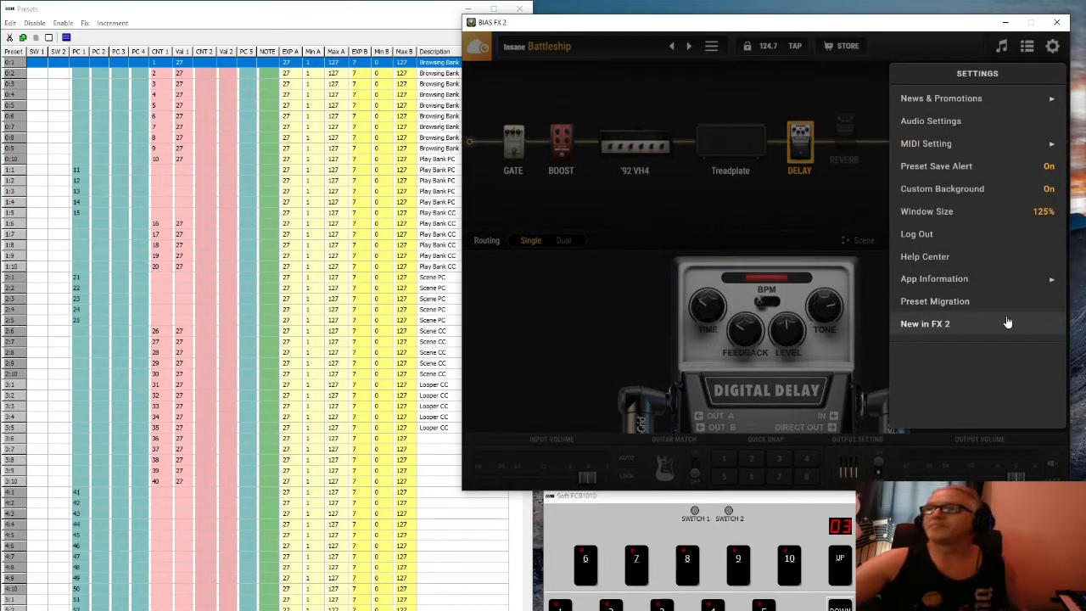
click(840, 607)
click(840, 607)
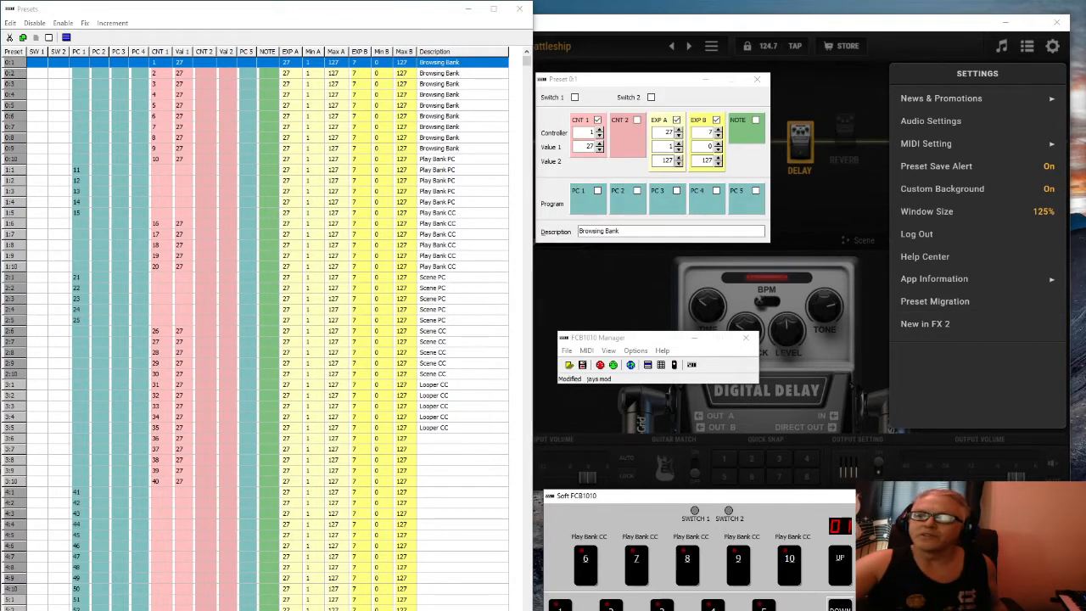
click(840, 607)
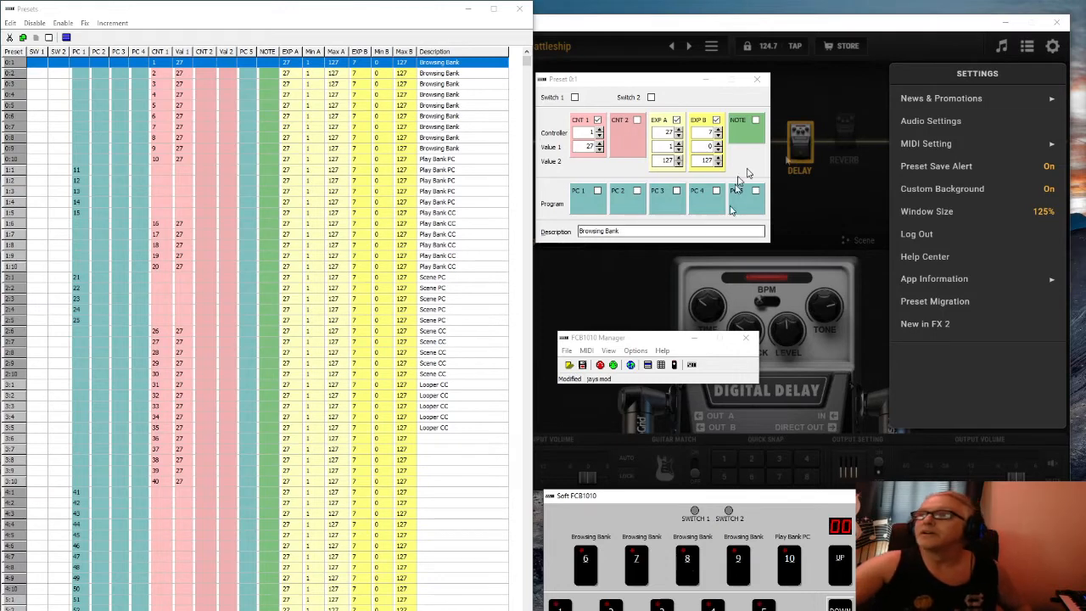
click(876, 28)
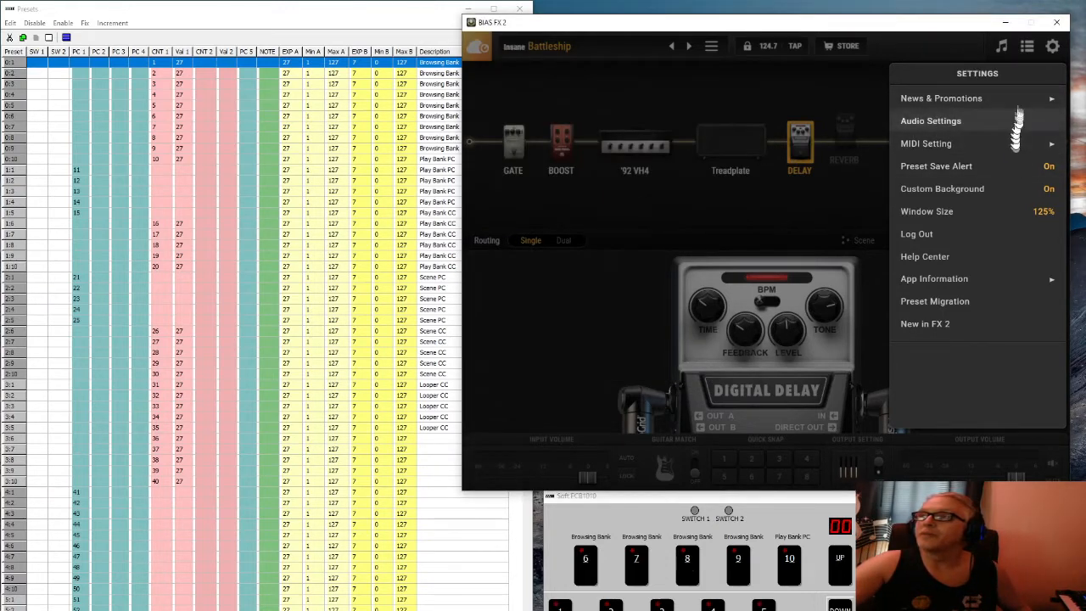
click(978, 144)
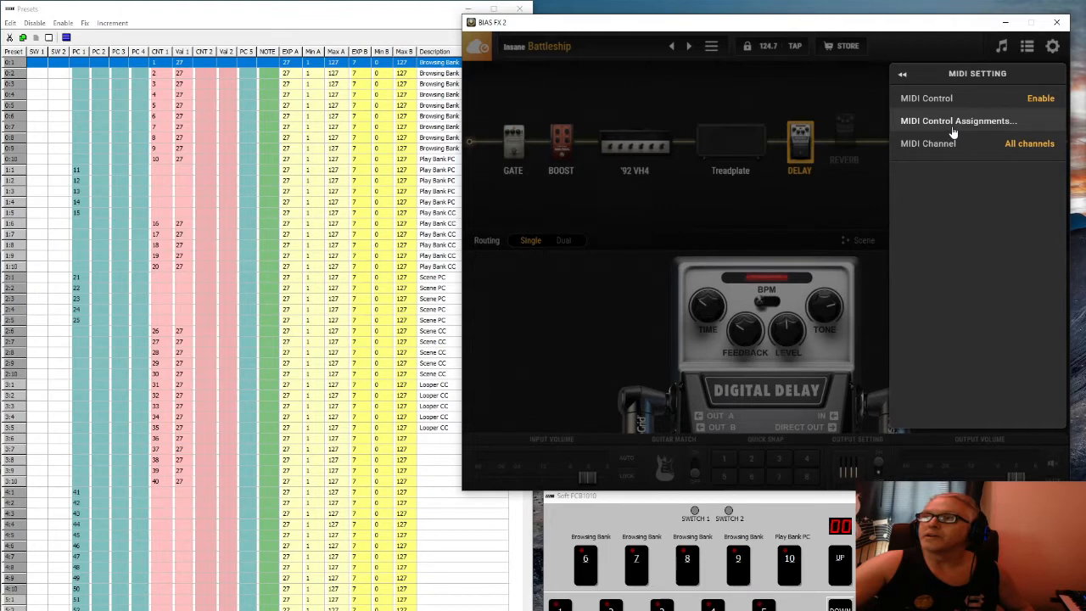
In MIDI Control Assignments, reach the Preset page listing Preset +, Preset −, Bank + and Bank −
click(952, 128)
click(658, 381)
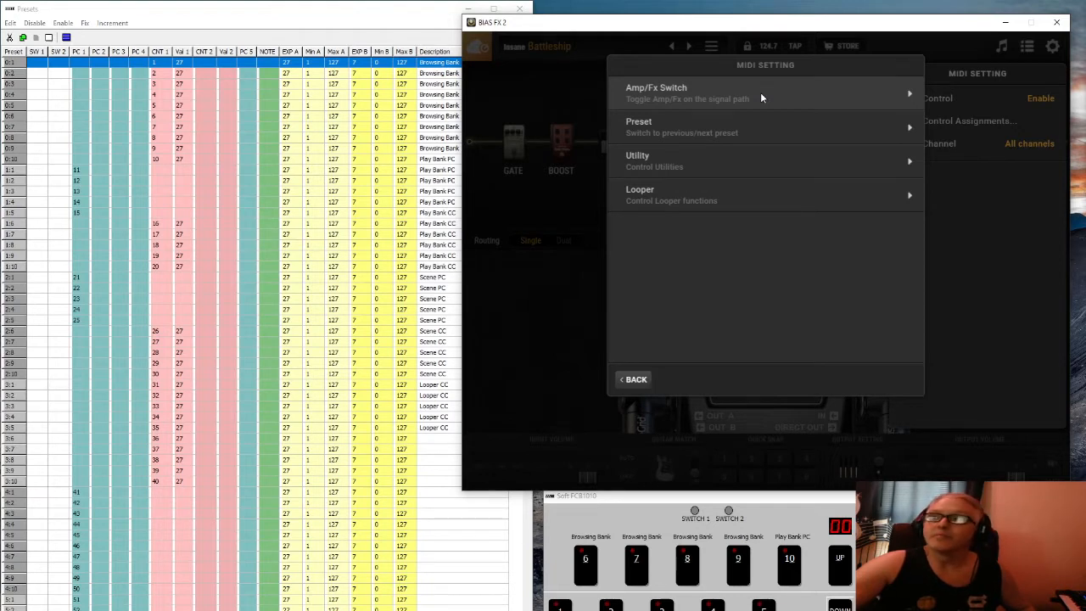
click(760, 92)
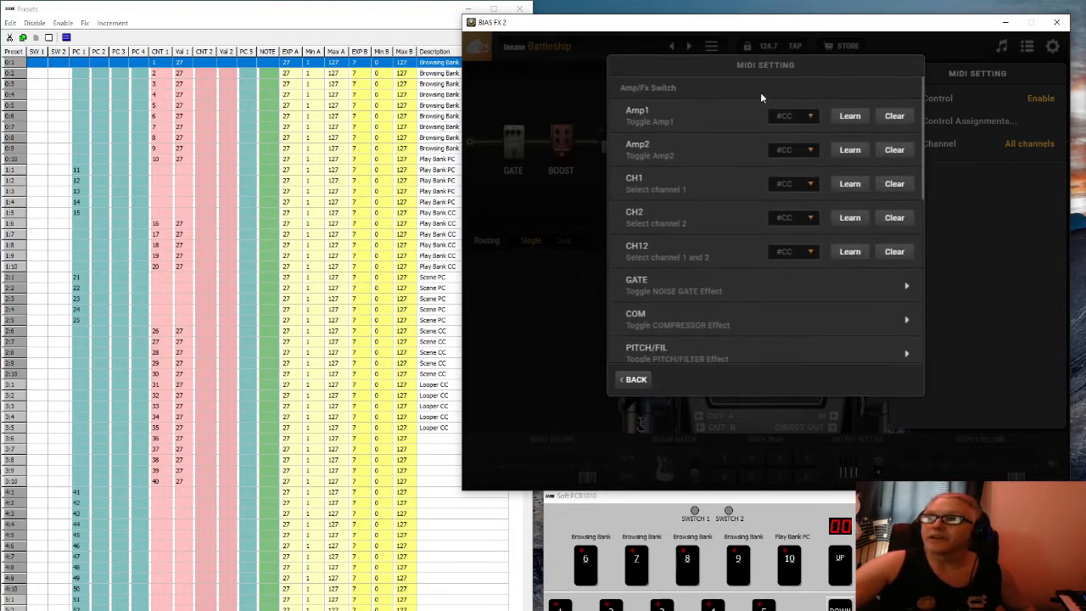
click(634, 379)
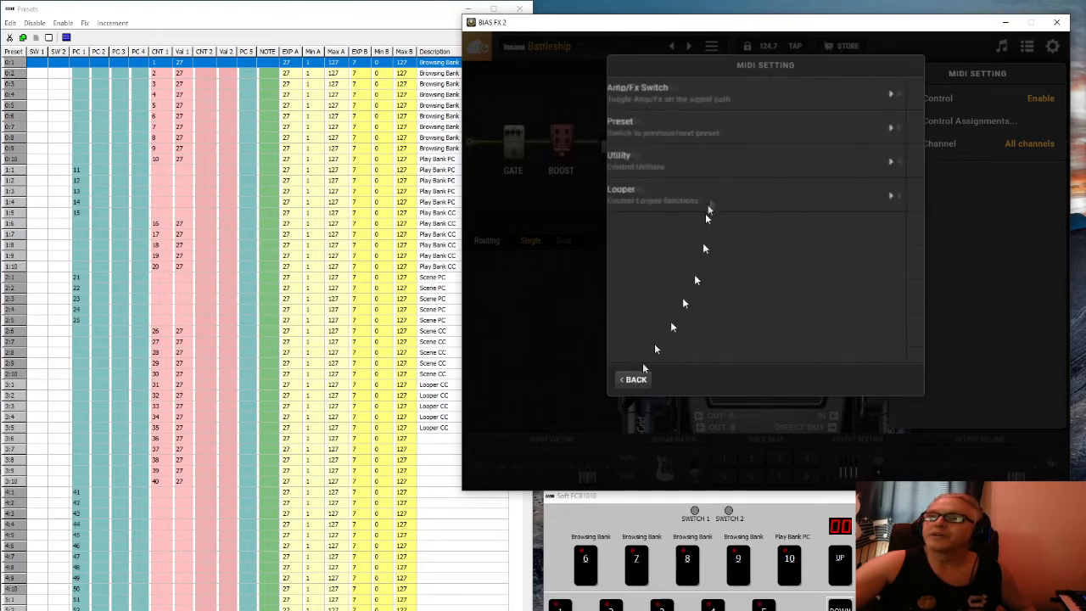
click(692, 132)
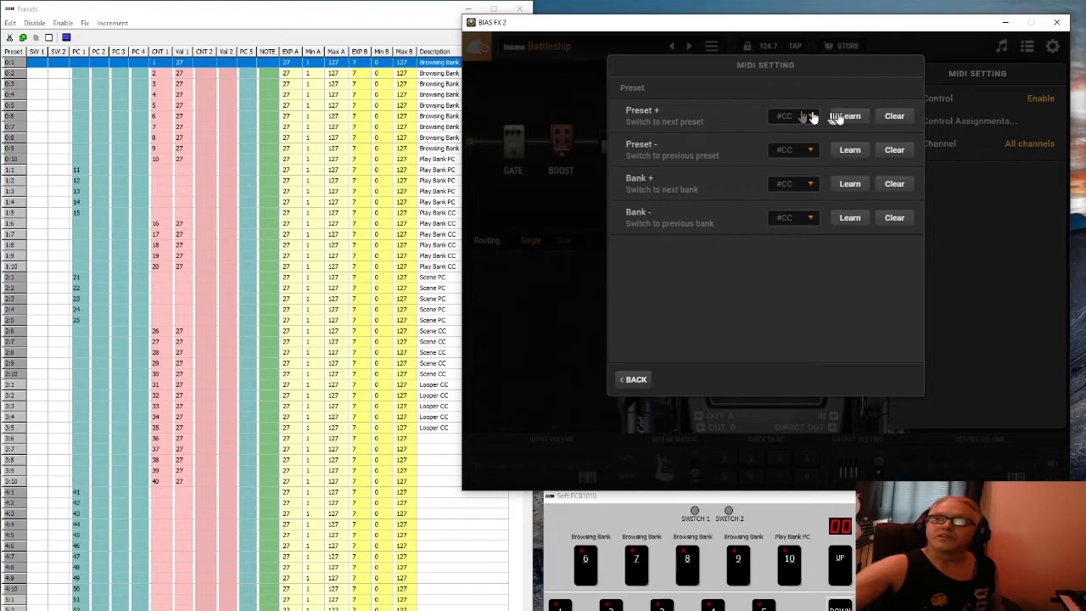
Put Preset + into Learn mode for an incoming MIDI message, then close BIAS FX 2
click(850, 117)
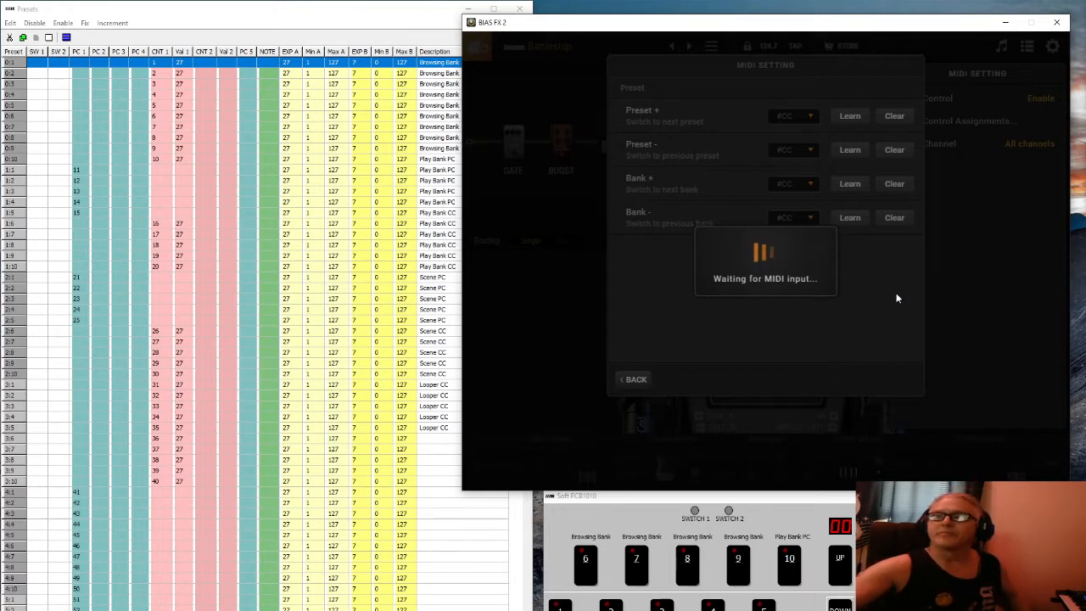
click(1056, 24)
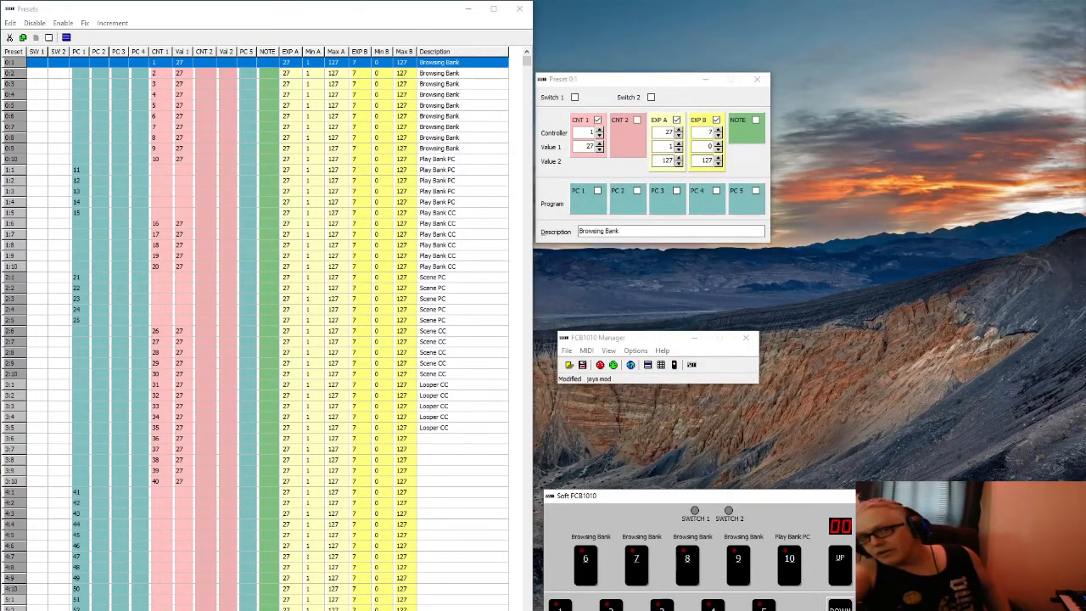
Relaunch BIAS FX 2 from the Start menu, nudge its window left, and open its settings
key(super)
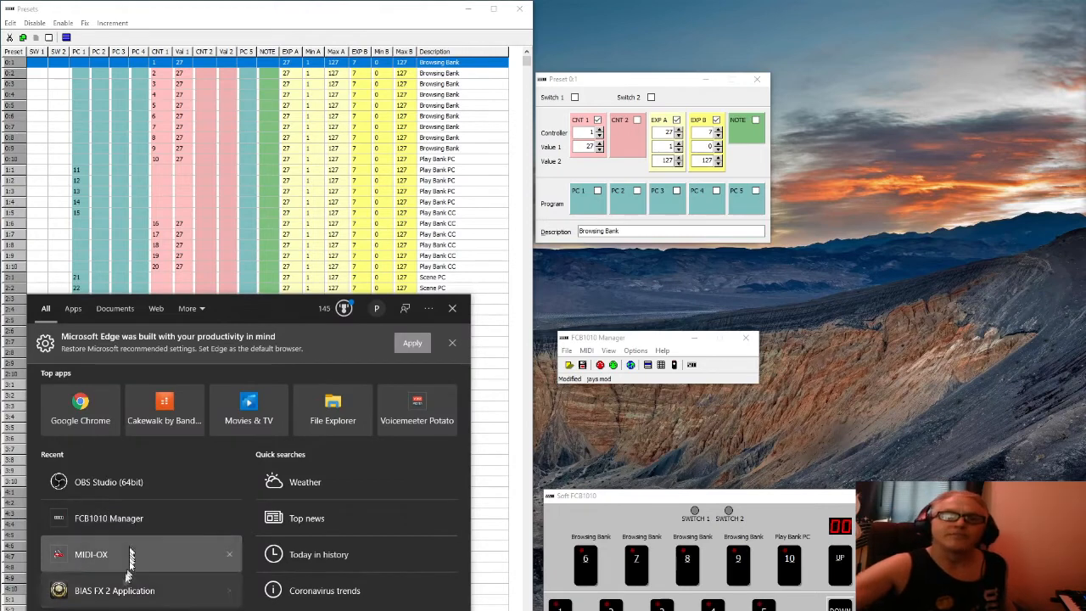
click(119, 592)
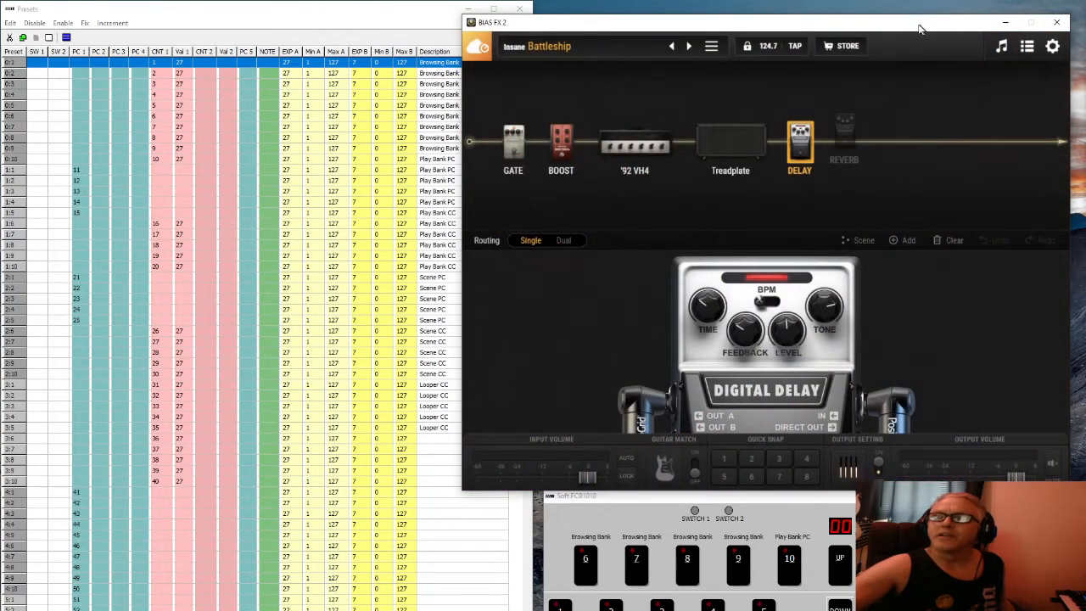
drag(921, 30, 854, 27)
click(988, 45)
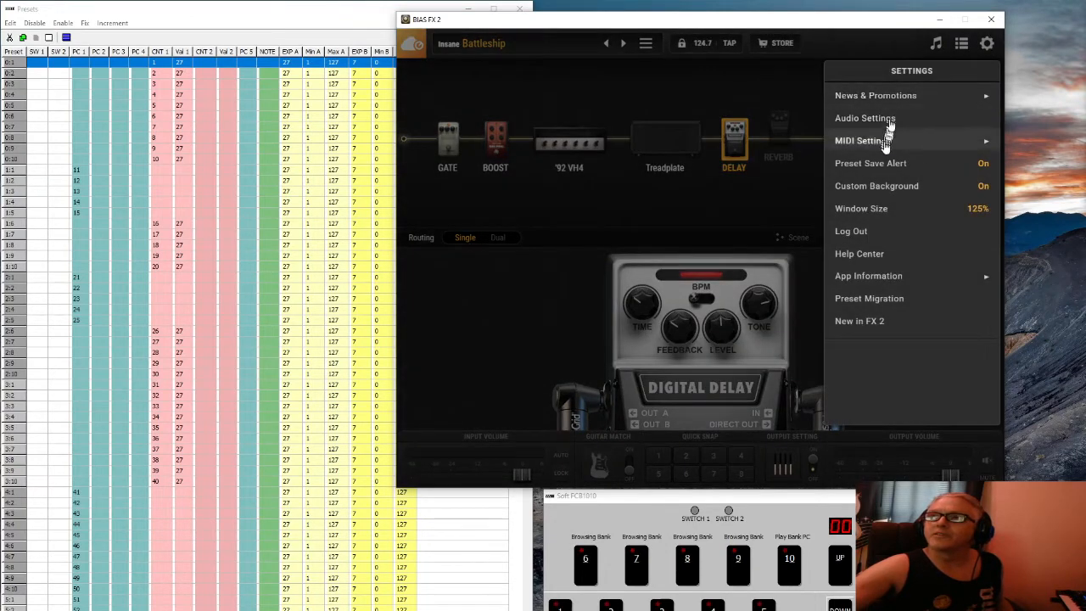
Go to MIDI Control Assignments, add a new Preset control, and open Bank +'s #CC dropdown
click(886, 141)
click(888, 121)
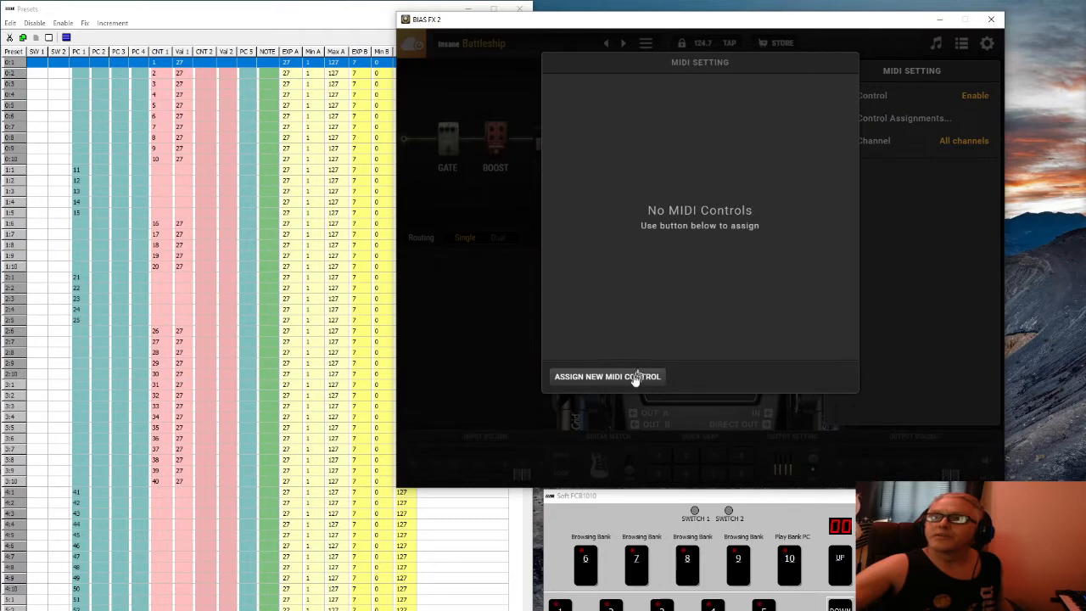
click(636, 377)
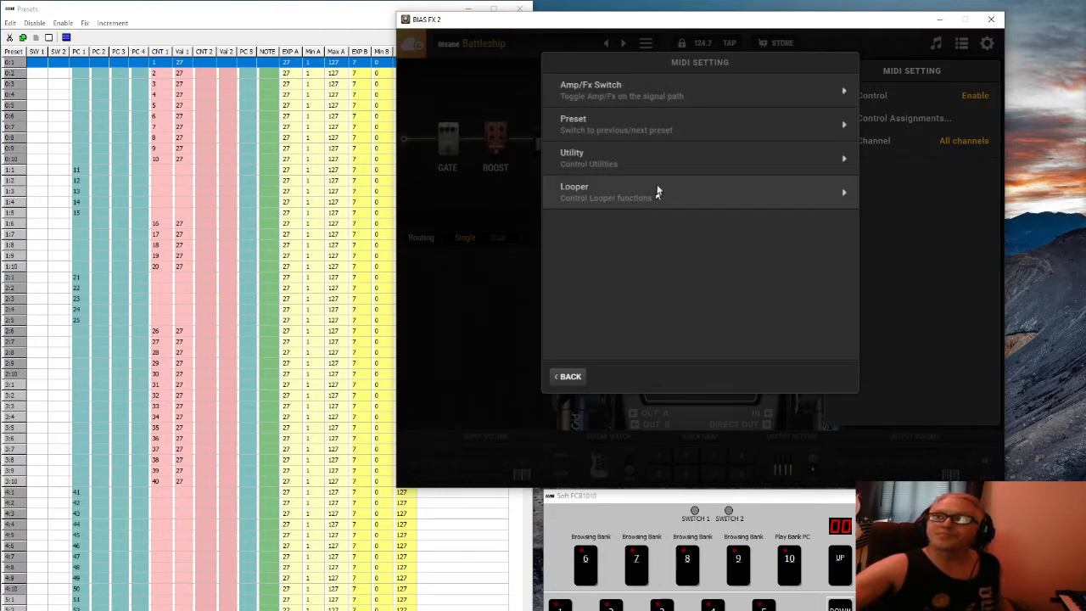
click(662, 123)
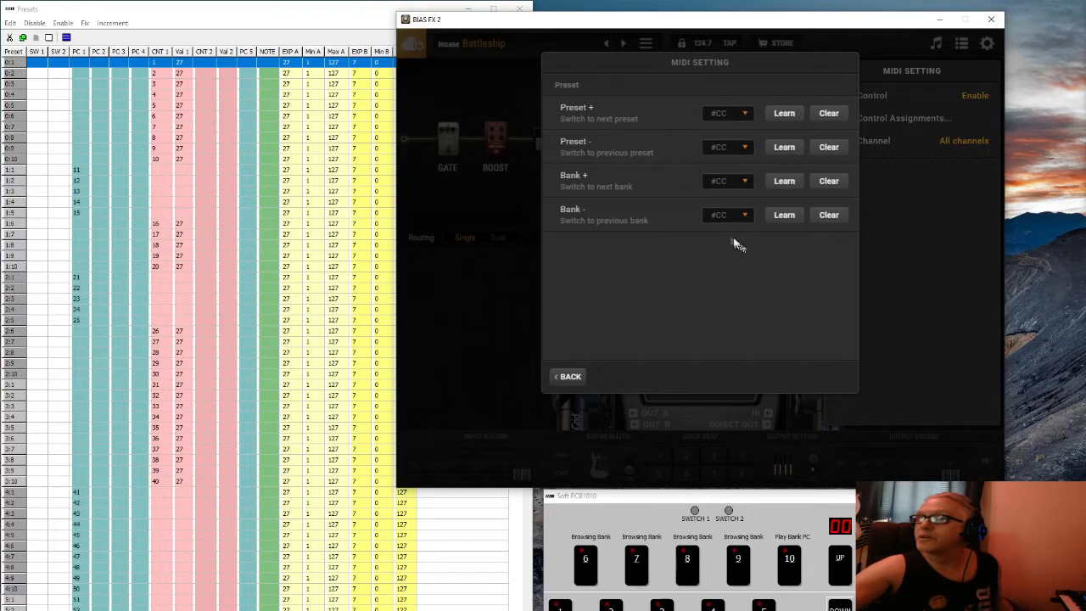
click(736, 188)
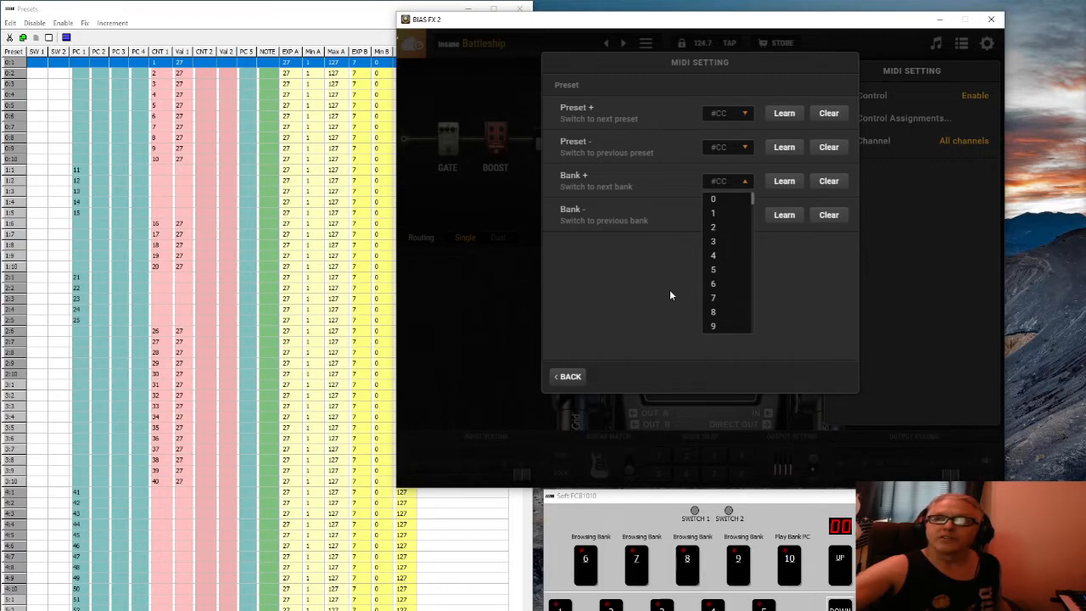
Map Bank + to MIDI CC 6 and Bank − to MIDI CC 7
click(717, 214)
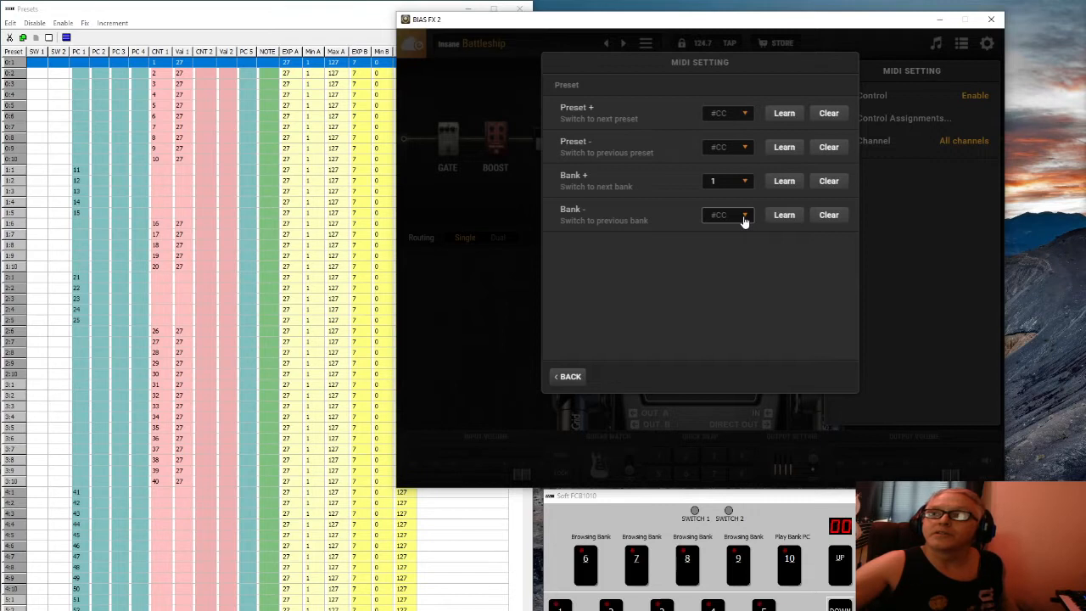
click(744, 217)
click(745, 181)
click(744, 182)
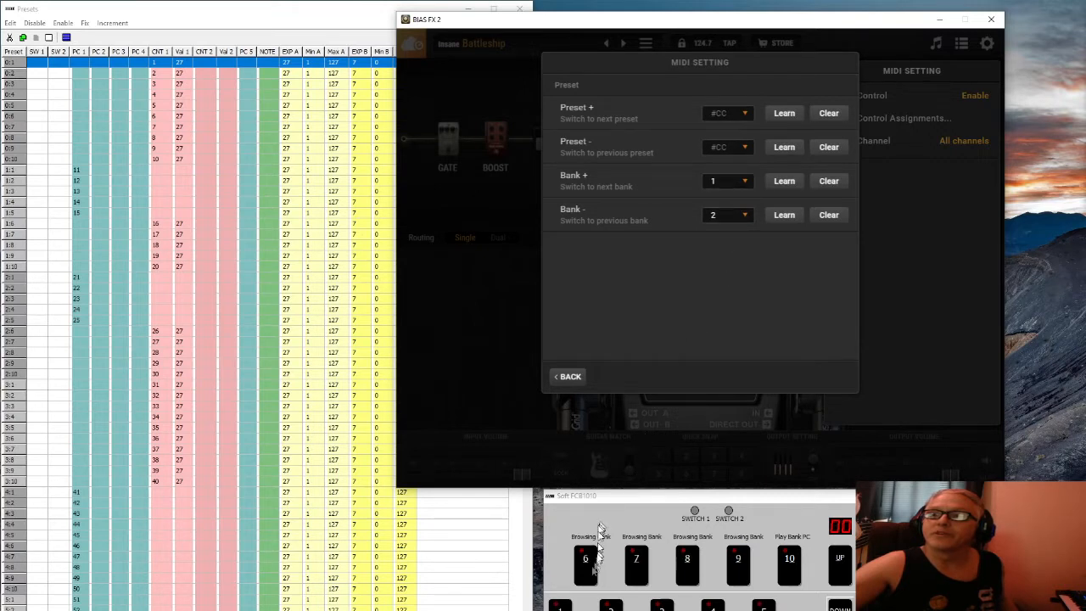
click(745, 184)
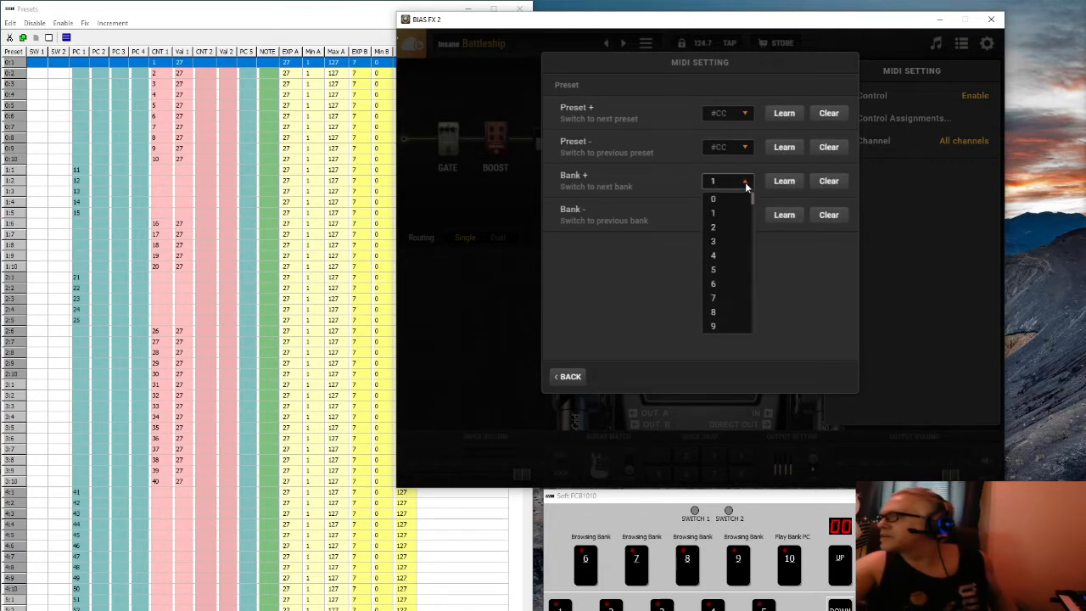
click(731, 295)
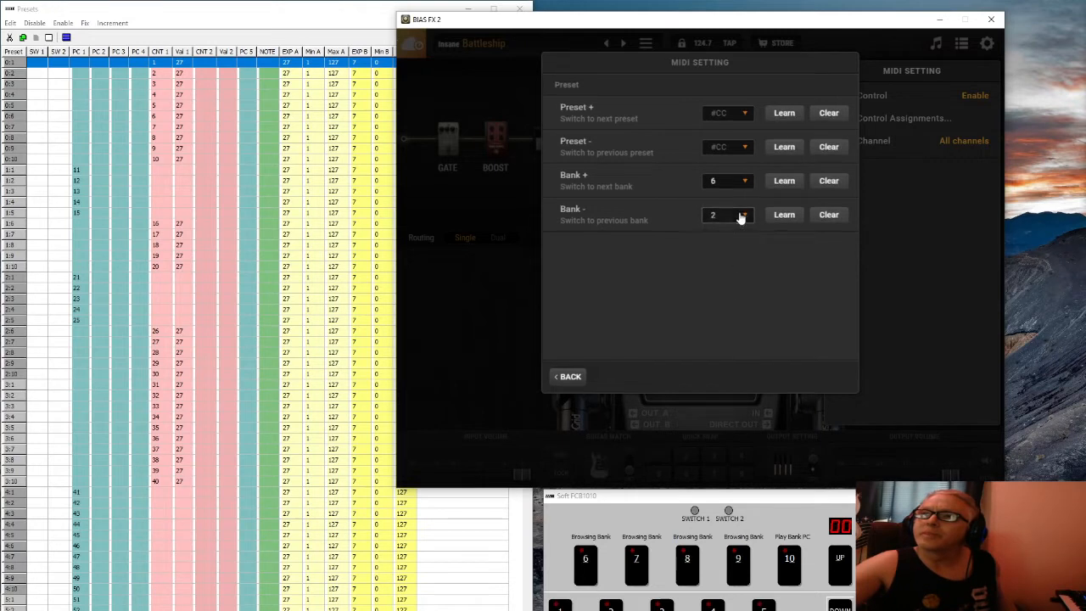
click(739, 215)
click(721, 332)
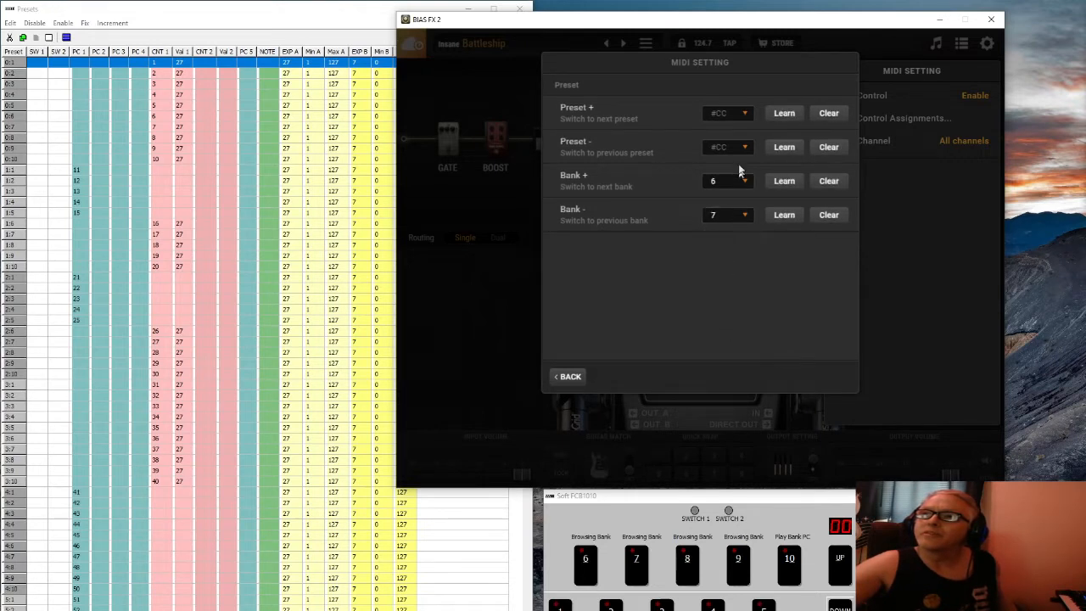
Map Preset + to CC 1 and Preset − to CC 2, then return to the categories
click(747, 114)
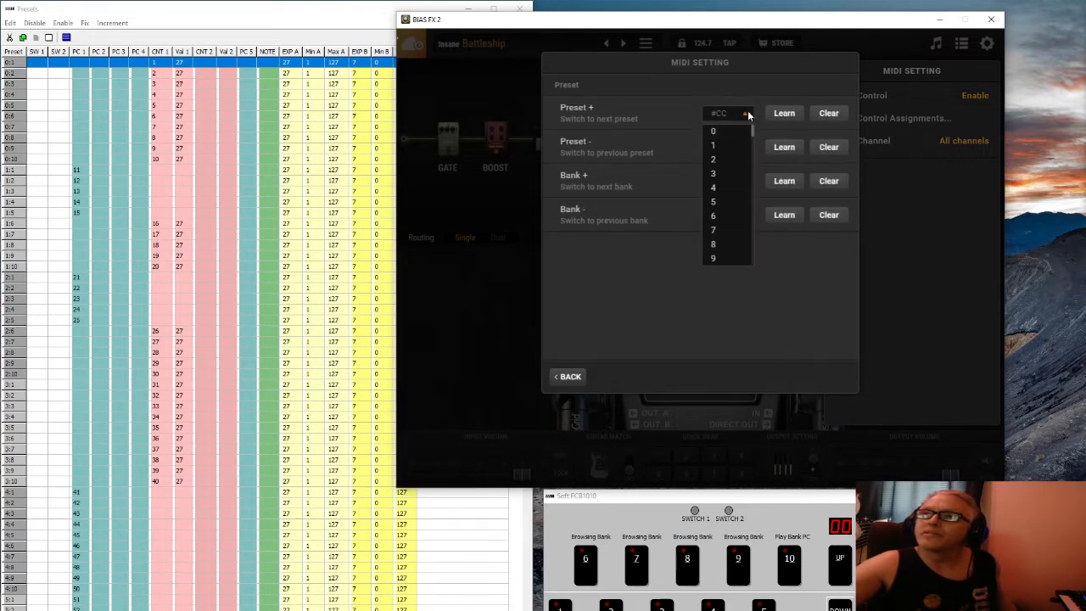
click(720, 149)
click(722, 149)
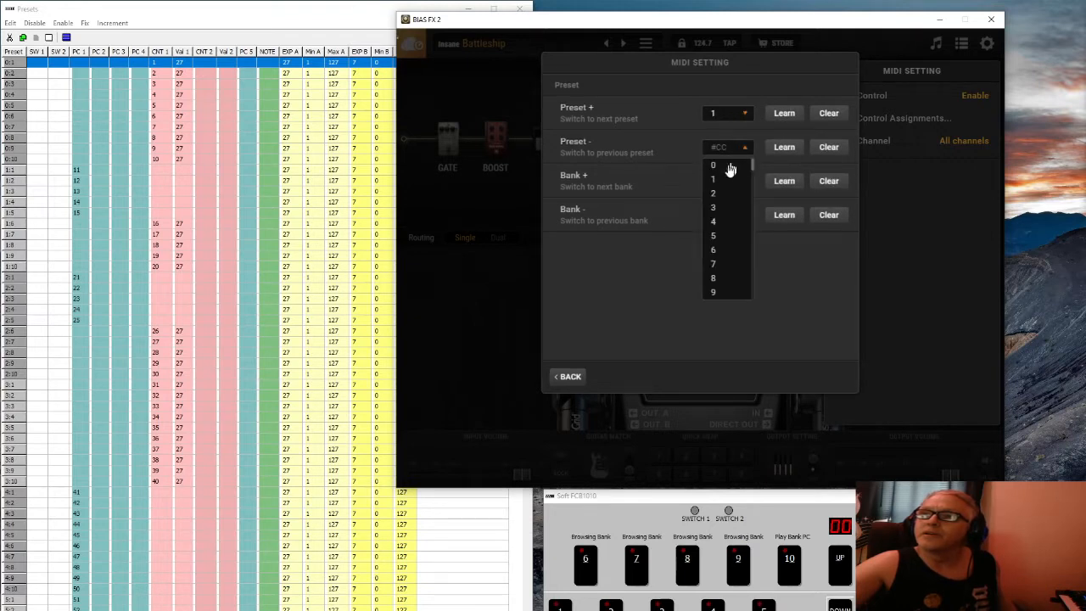
click(725, 194)
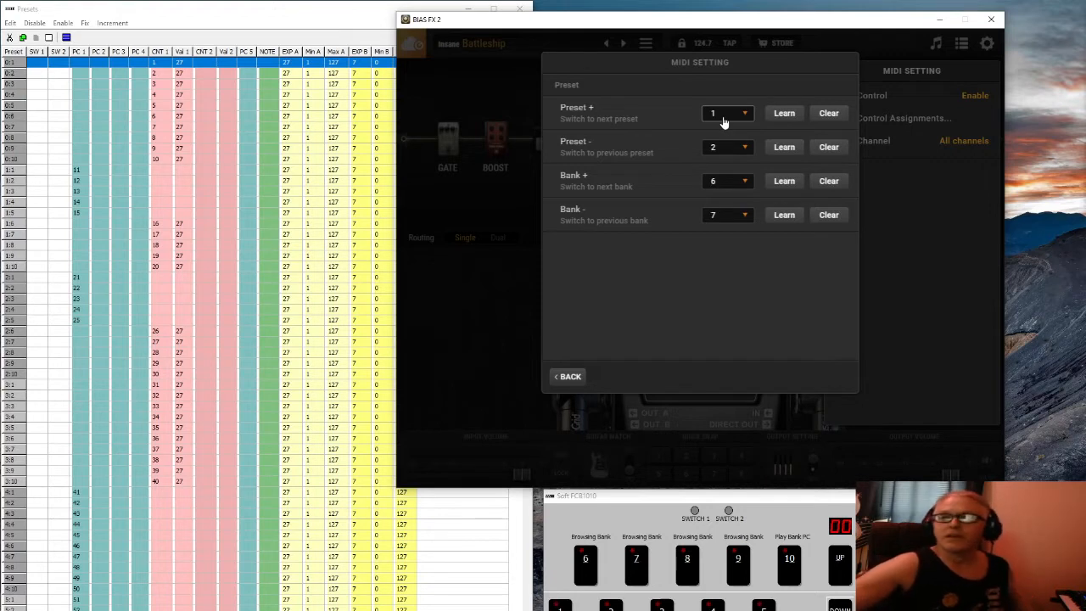
click(569, 377)
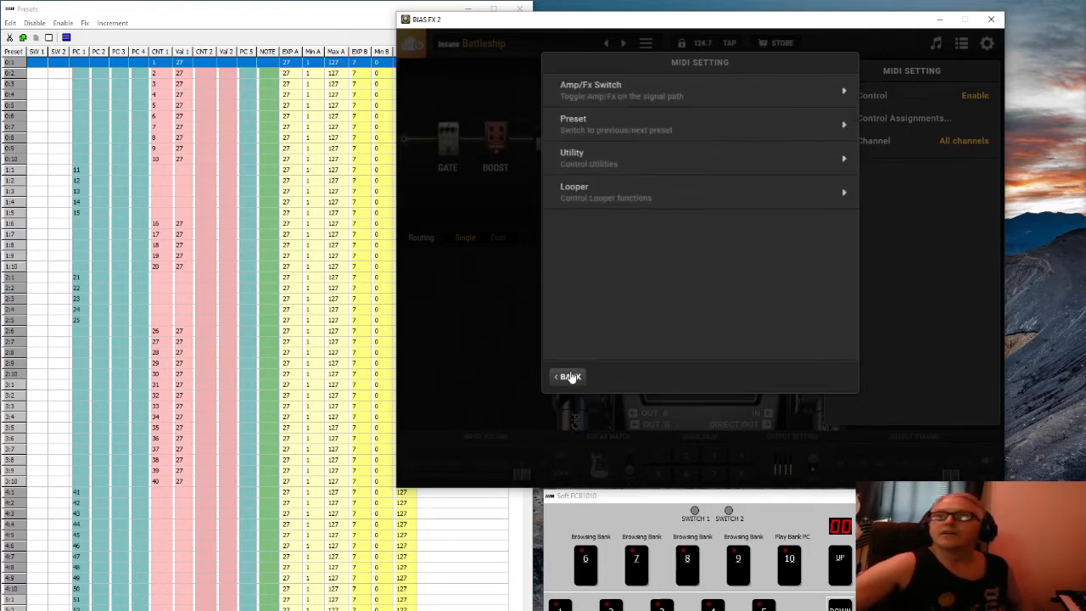
Check the four Preset/Bank CC mappings, then close the MIDI Setting dialog and panel
click(572, 377)
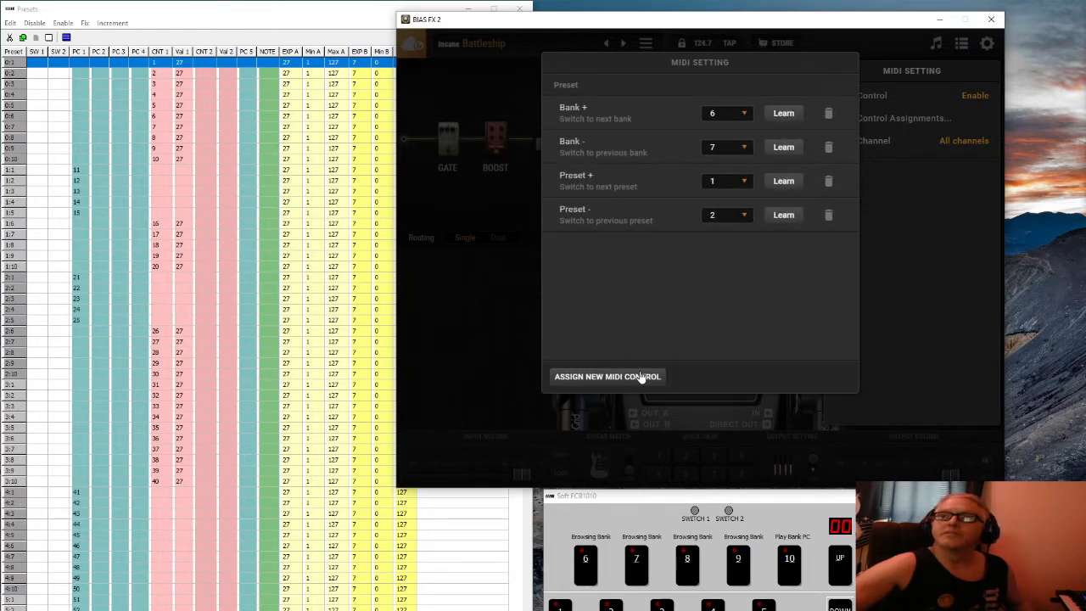
click(475, 369)
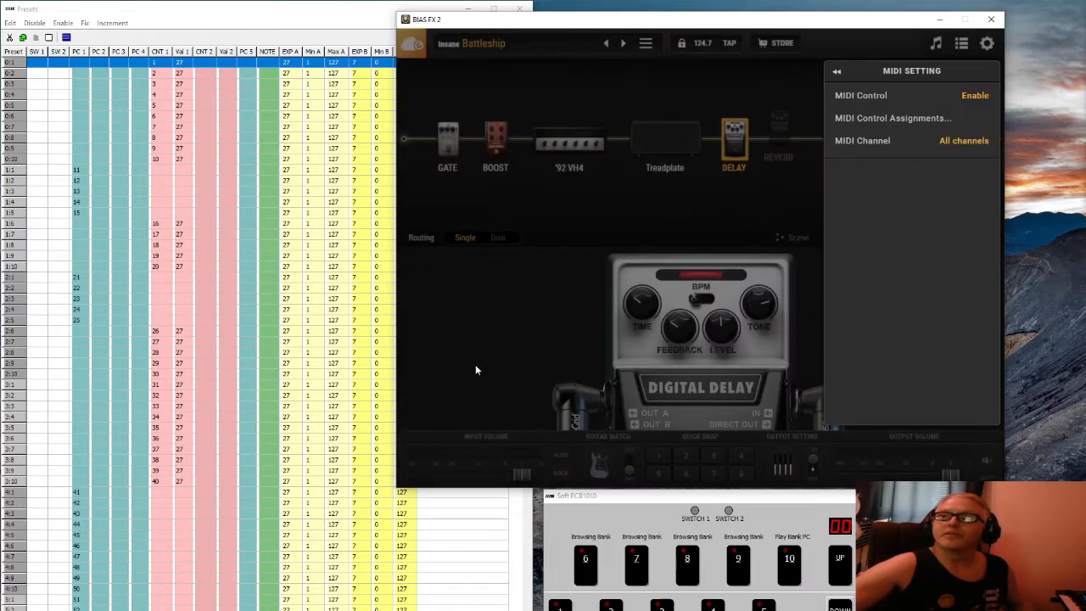
click(450, 328)
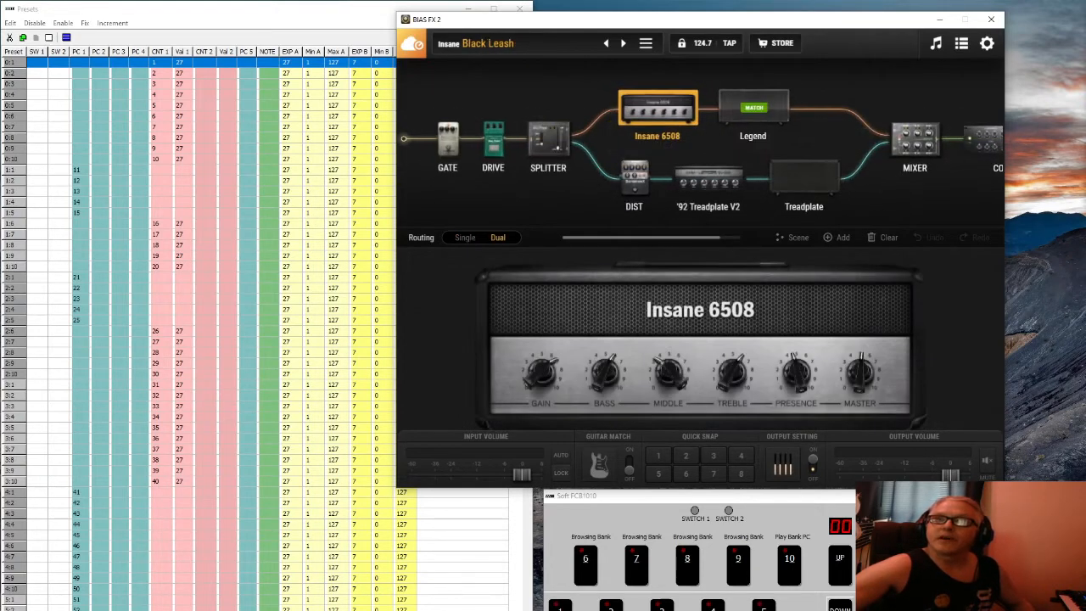
Step forward from the foot controller through A Little Bit, Ace of Spades, 80's New Age to 60s Love Song
click(577, 575)
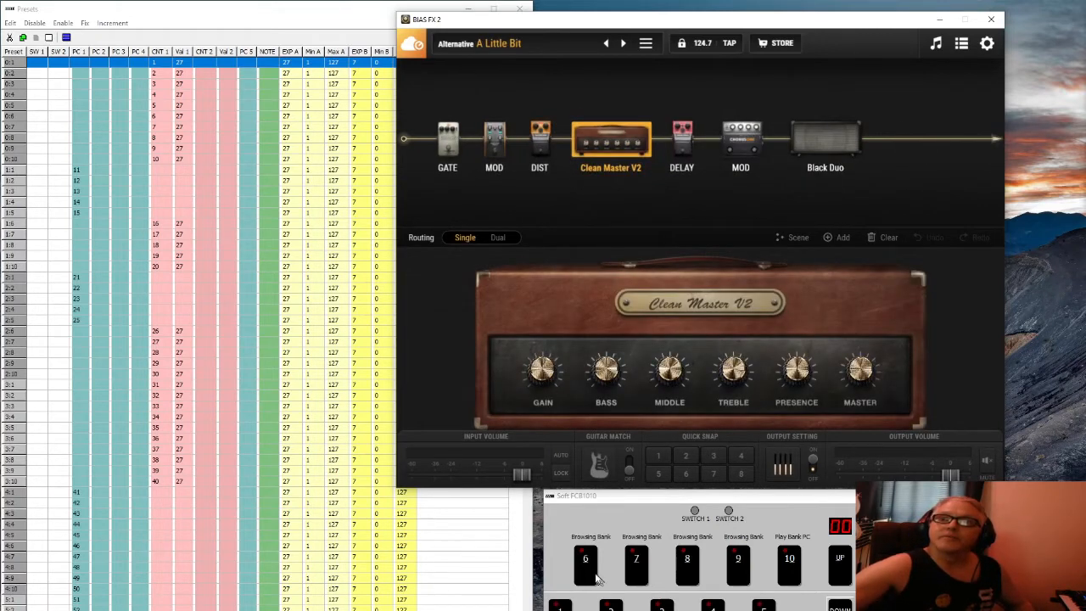
click(577, 571)
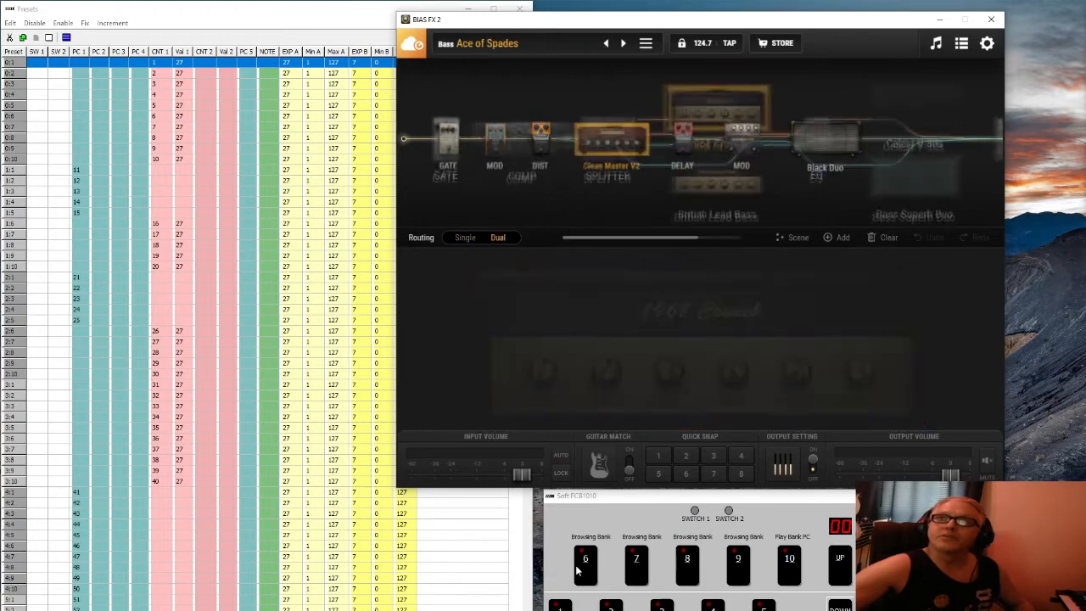
click(577, 571)
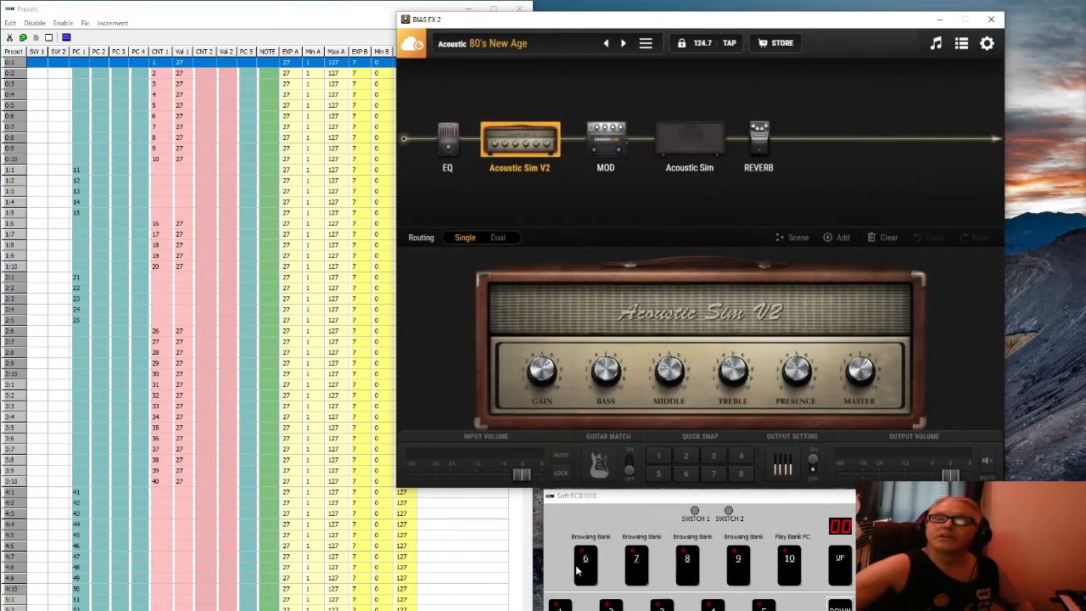
click(576, 571)
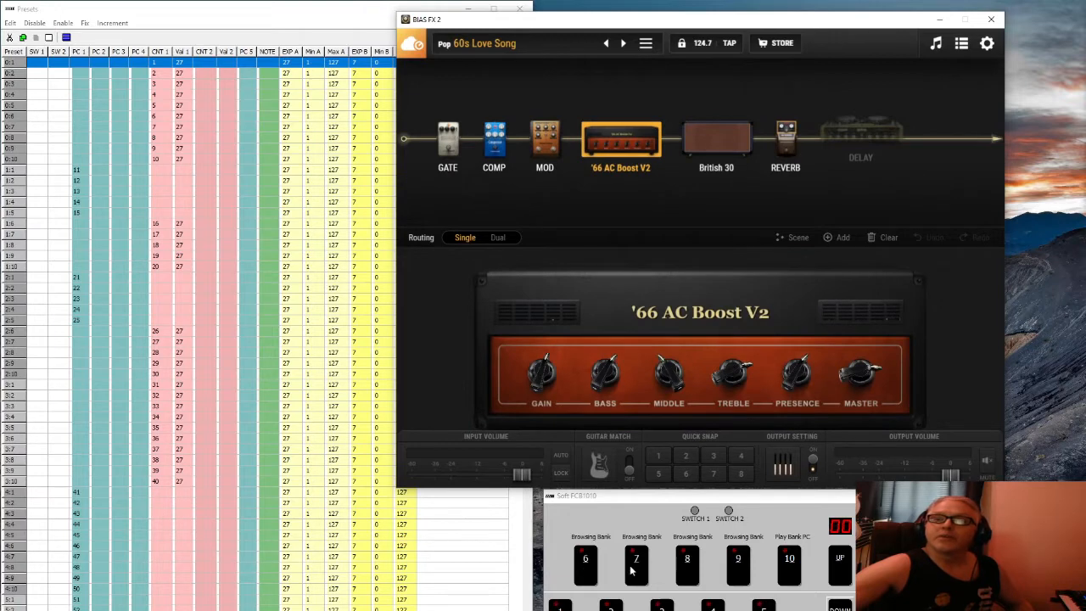
Step back down to A.H.G WAH Lead and move the foot controller up to bank 01
click(632, 571)
click(632, 571)
click(632, 571)
click(632, 571)
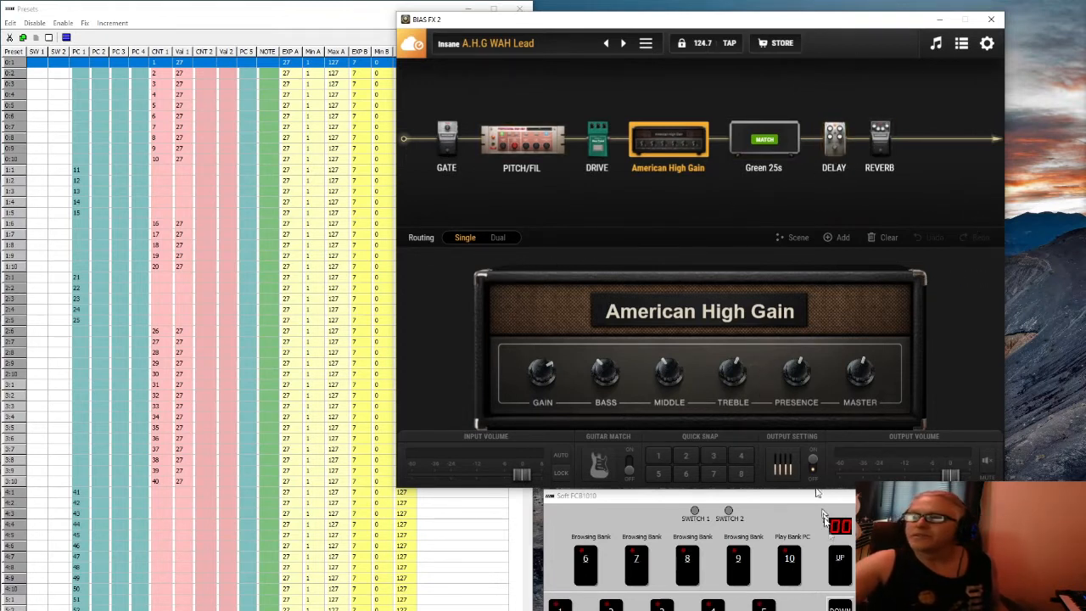
click(839, 577)
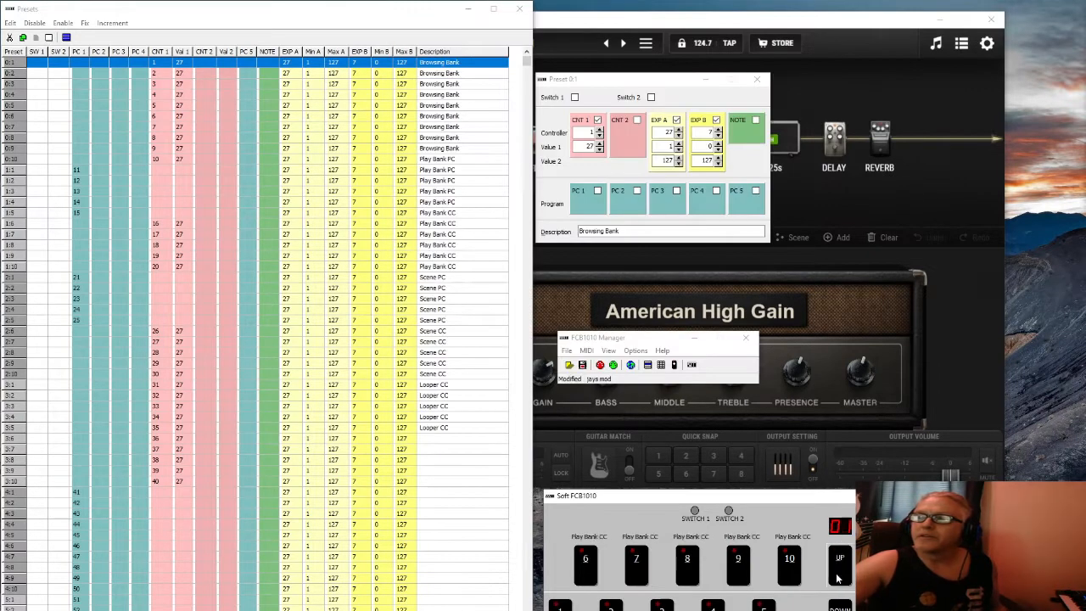
click(972, 341)
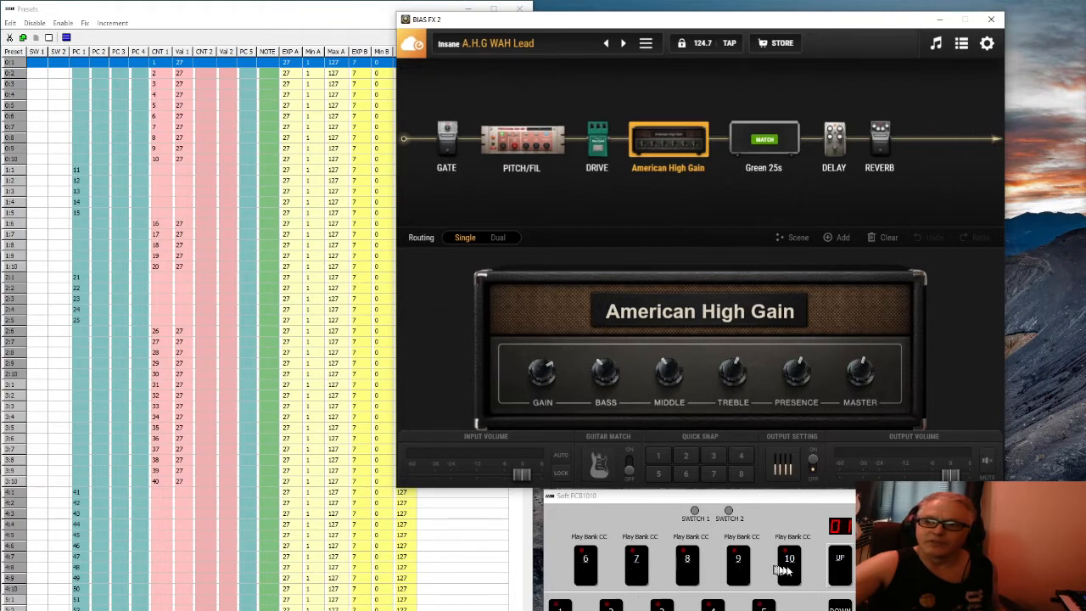
Glance at the tools list, then open the preset browser and cancel editing A.H.G WAH Lead
click(962, 46)
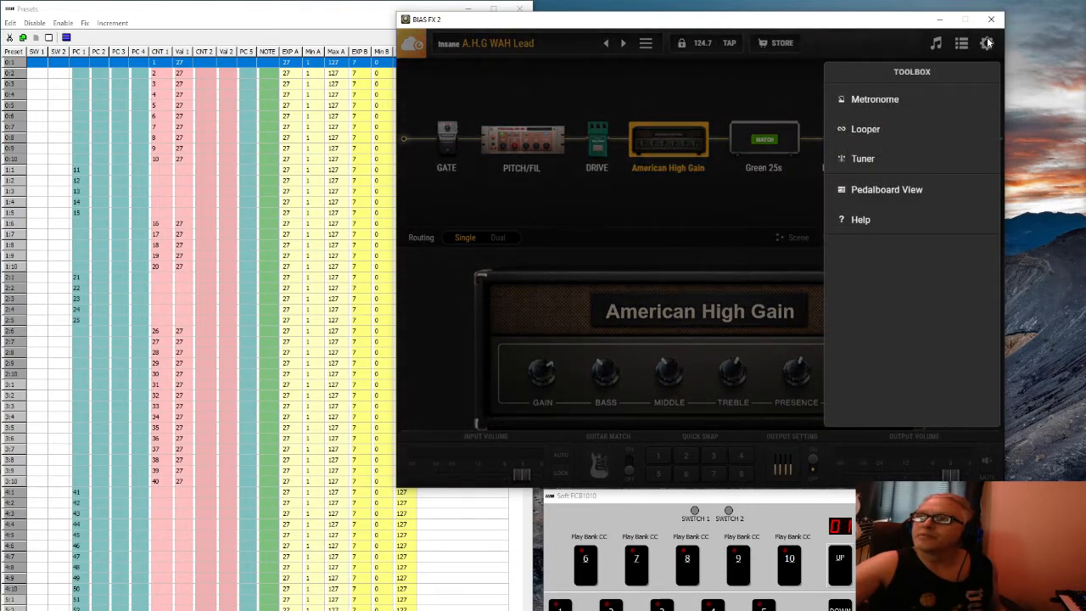
click(987, 44)
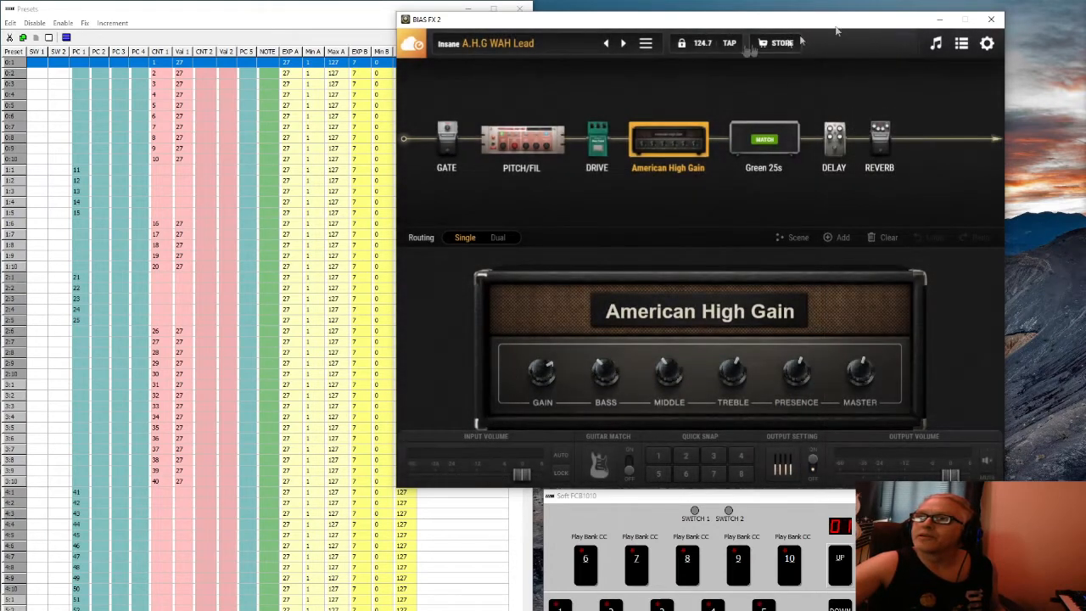
click(507, 46)
mouse_move(711, 136)
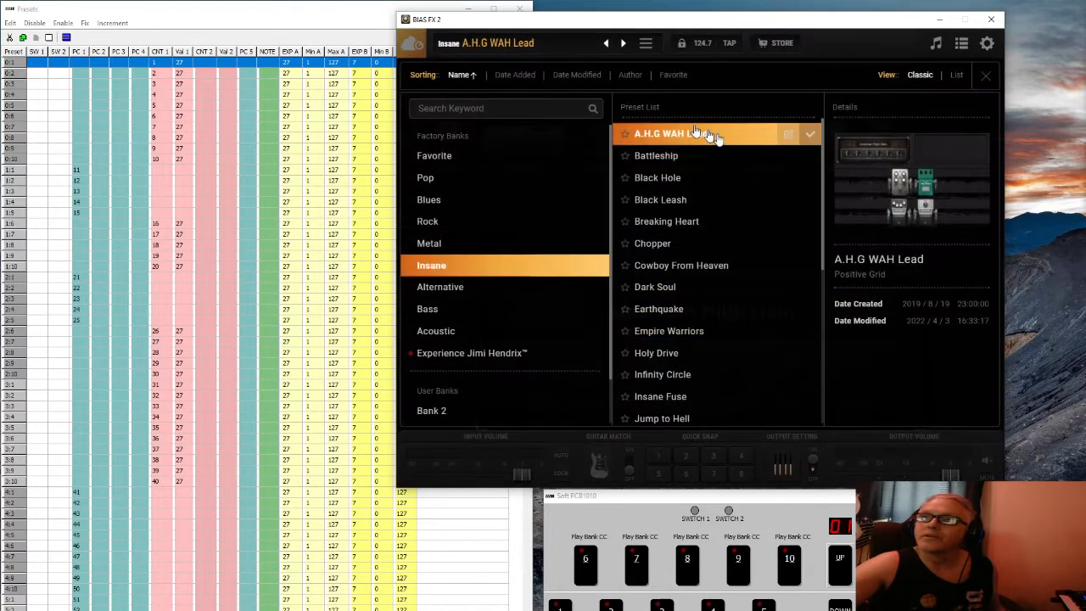
click(793, 137)
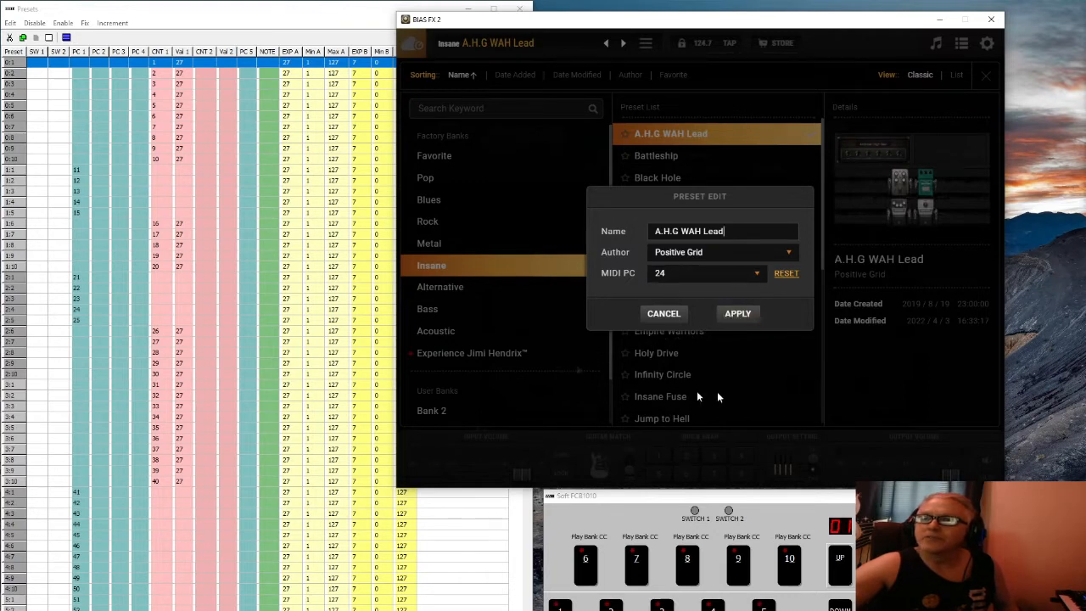
click(667, 327)
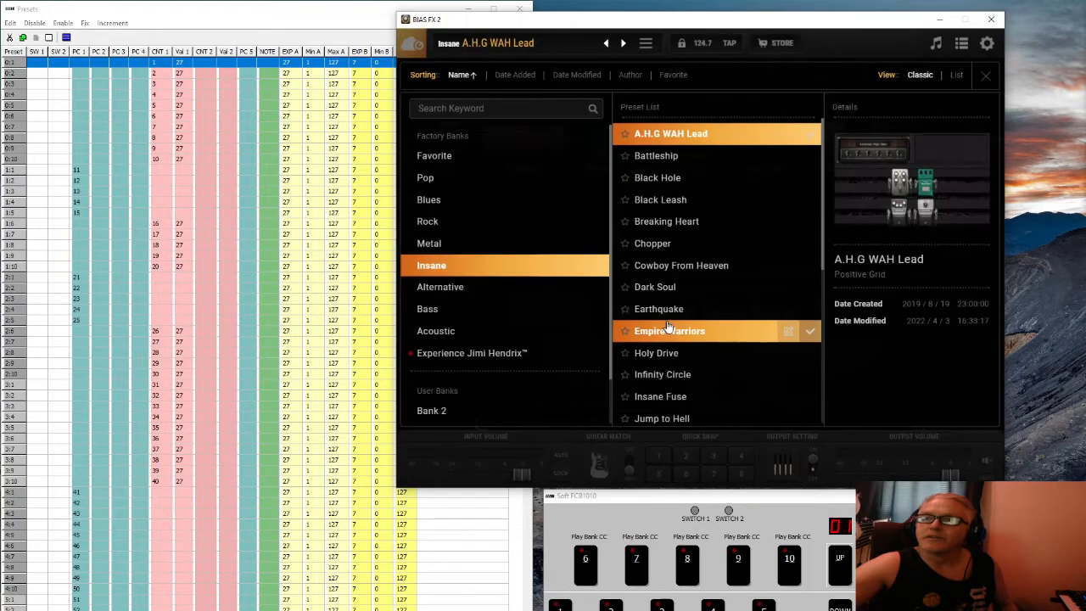
mouse_move(594, 333)
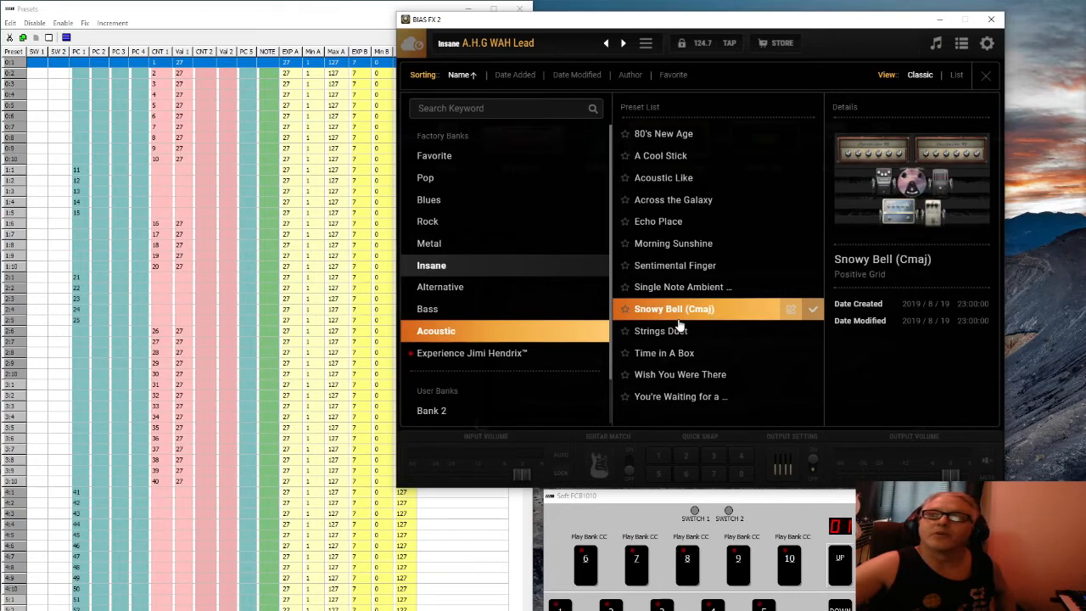
Browse the Insane, Rock, Alternative and Metal banks and load Metal's Blackened Winter
click(473, 268)
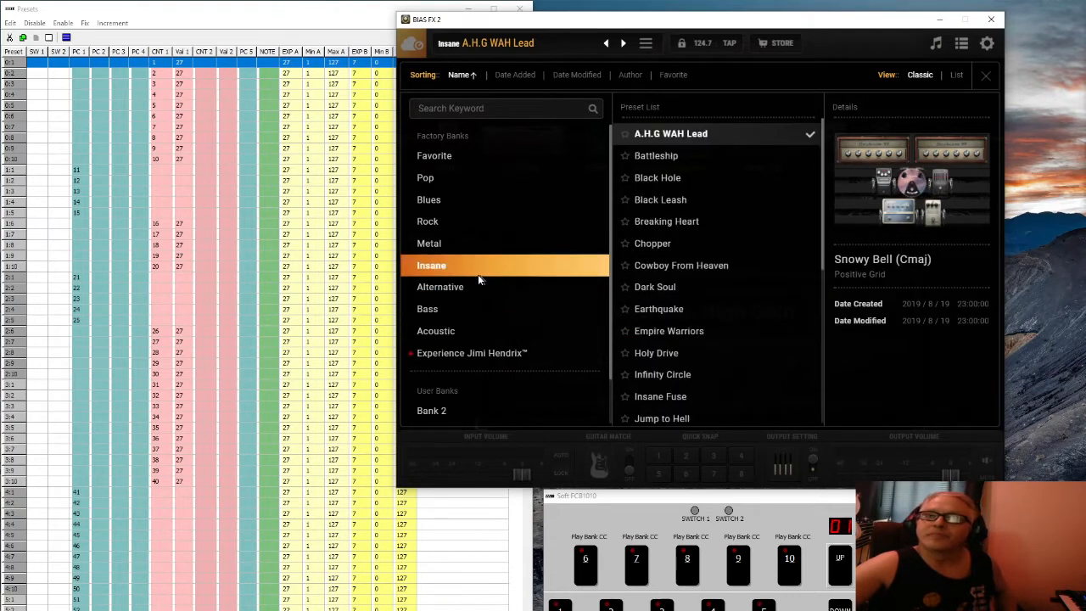
click(509, 222)
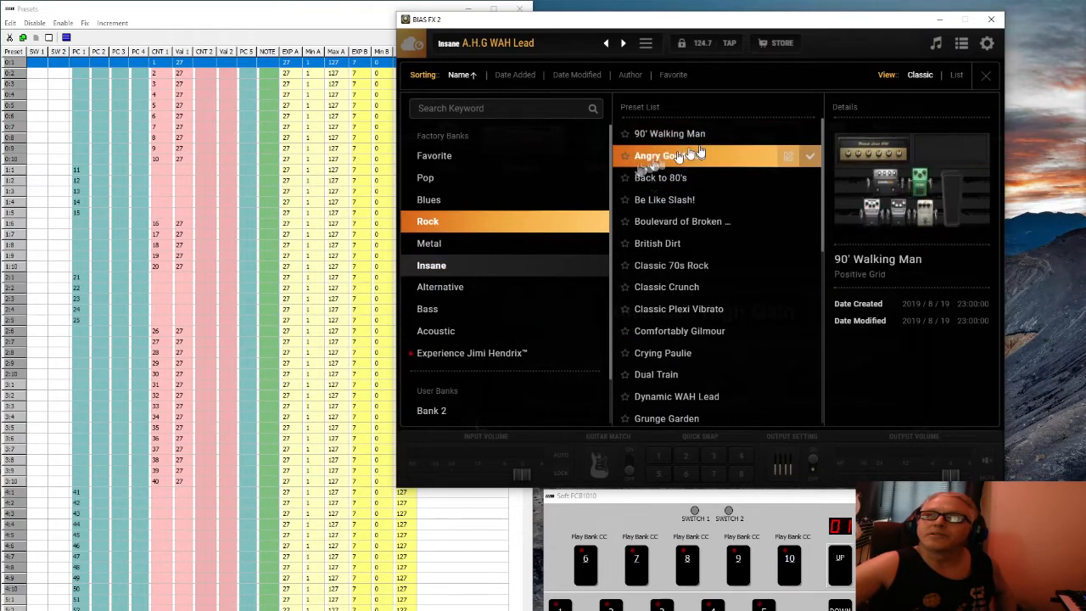
click(441, 286)
click(441, 265)
click(510, 245)
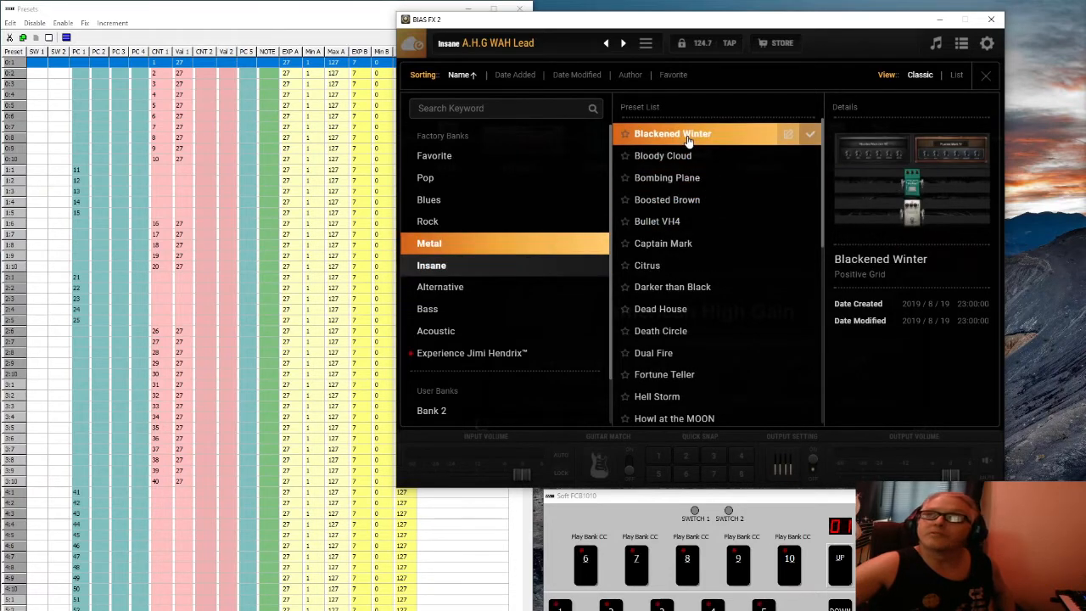
click(687, 141)
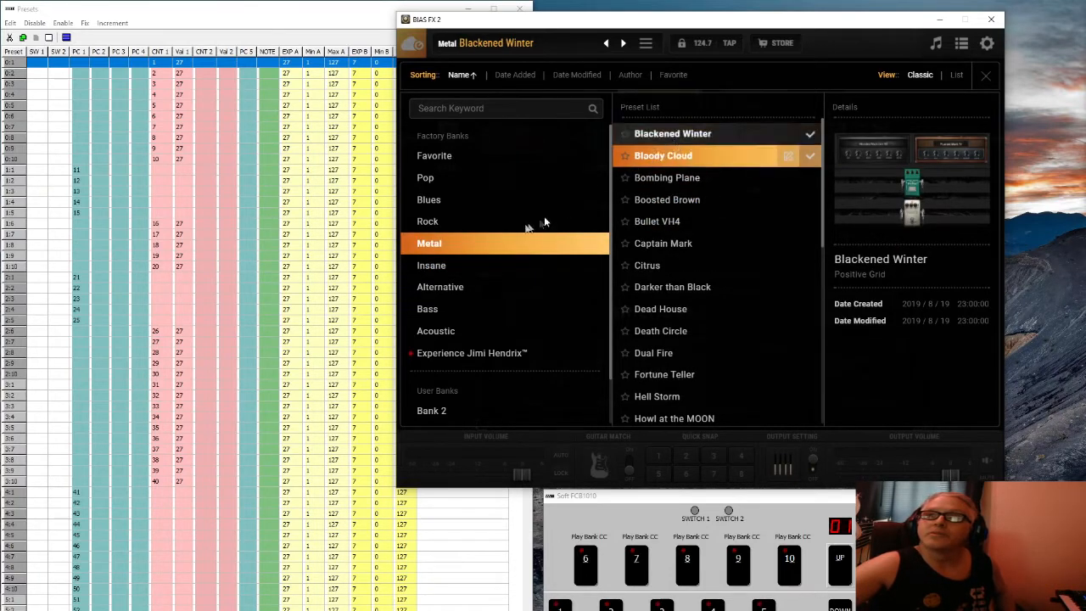
Return to the Insane bank and reload the A.H.G WAH Lead preset
click(441, 287)
click(432, 266)
click(509, 244)
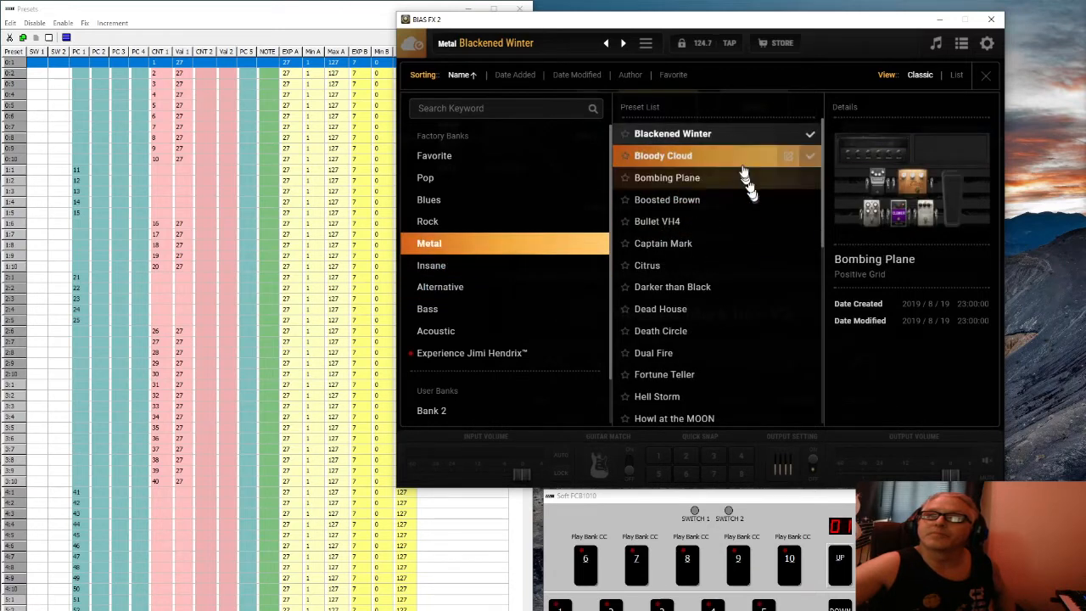
click(509, 266)
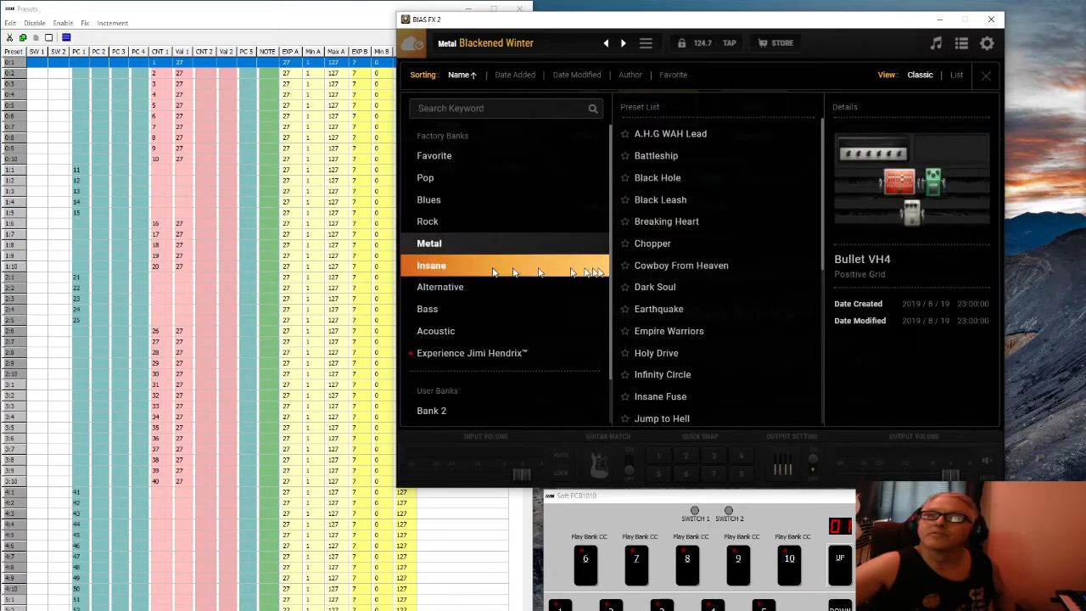
click(687, 141)
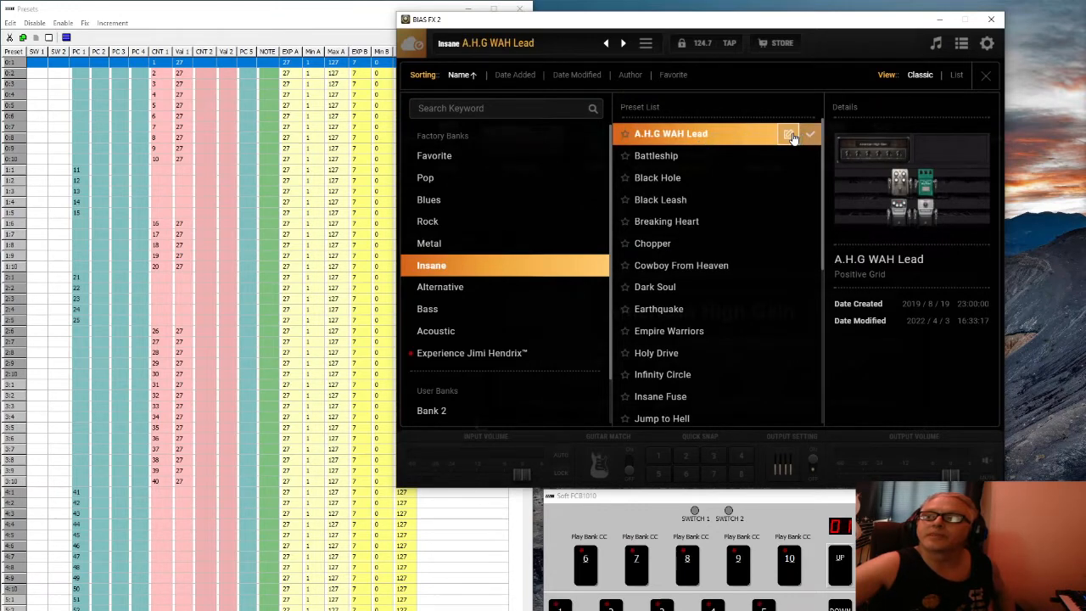
Choose MIDI PC 11 for A.H.G WAH Lead, apply it, and acknowledge the conflict warning
click(789, 135)
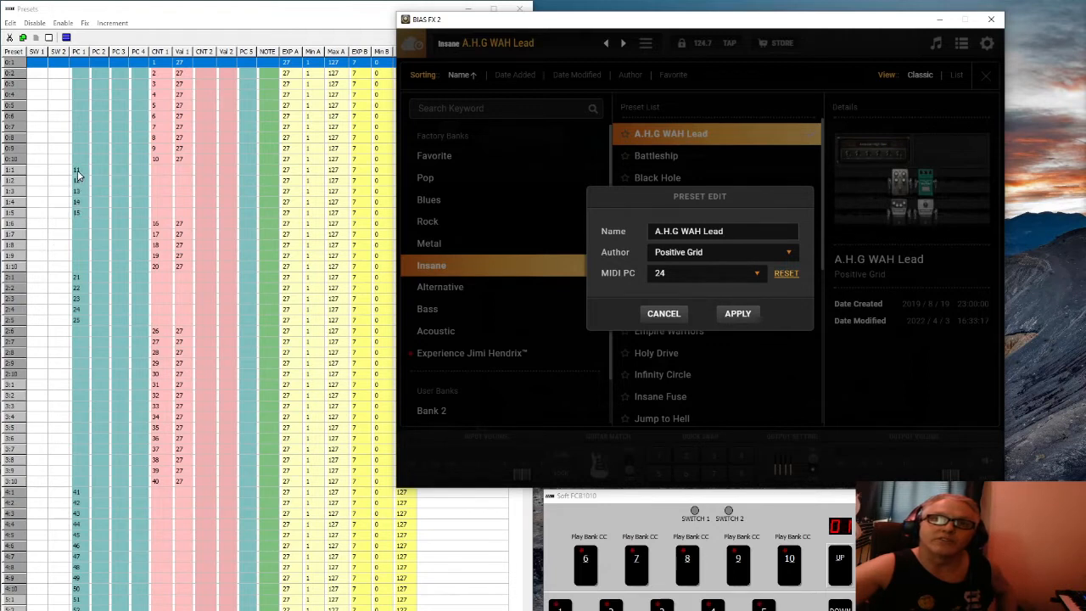
click(758, 275)
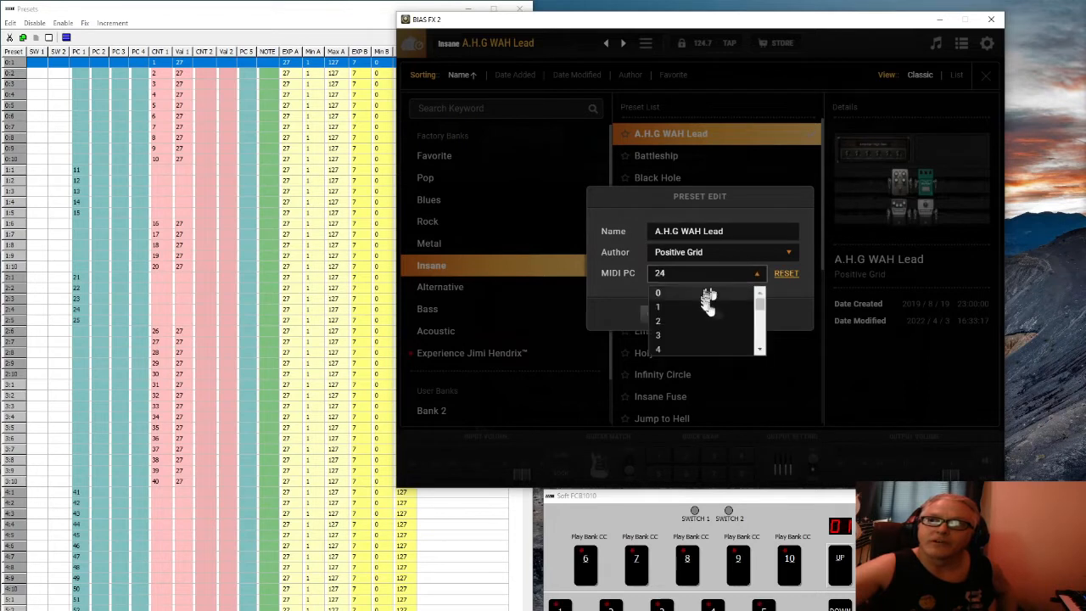
scroll(751, 333, down, 3)
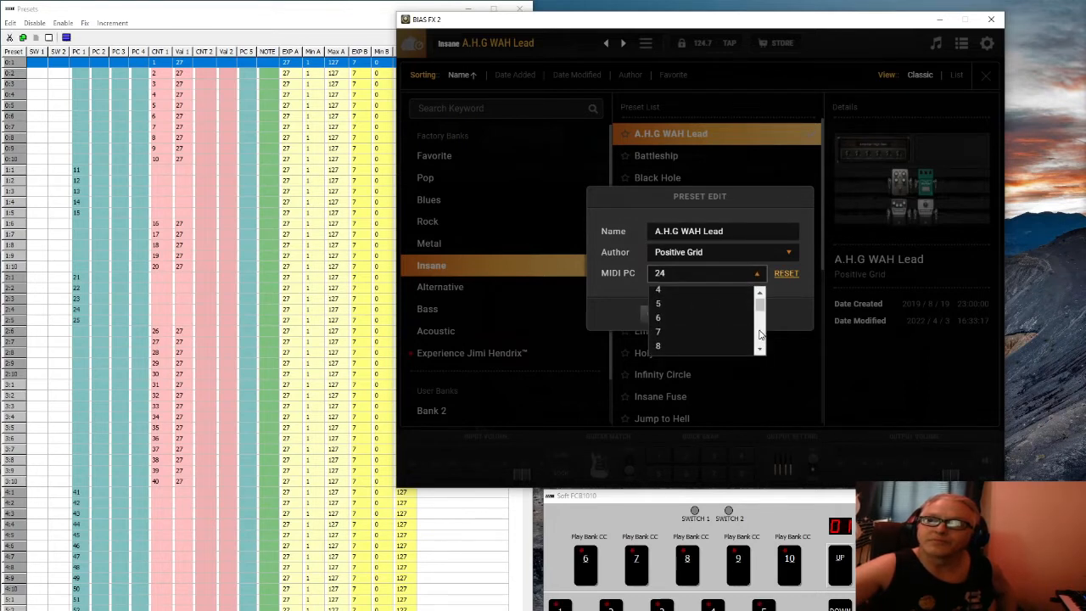
click(670, 329)
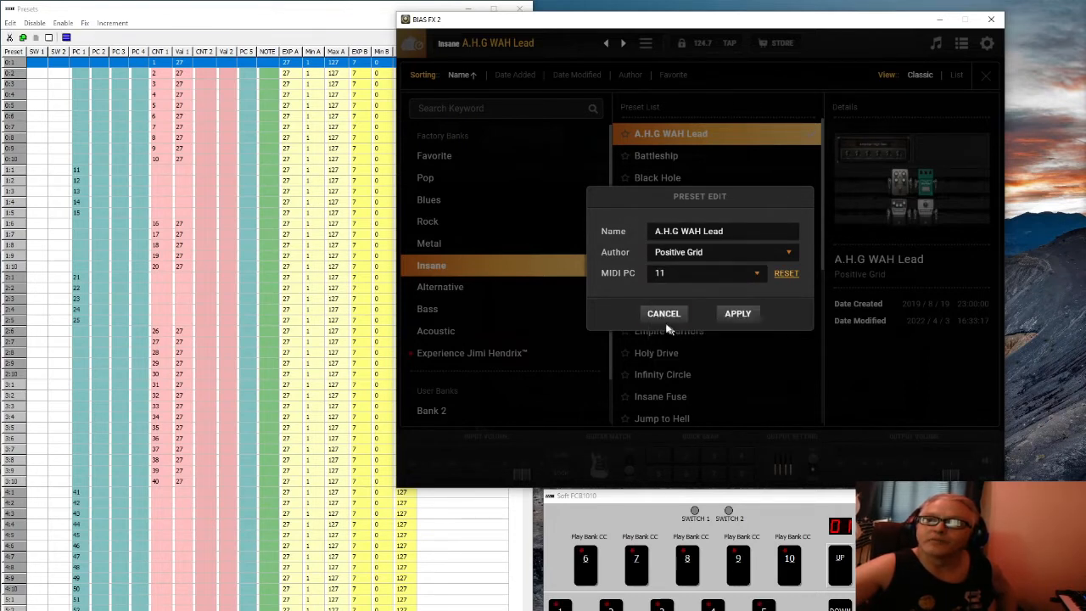
click(737, 315)
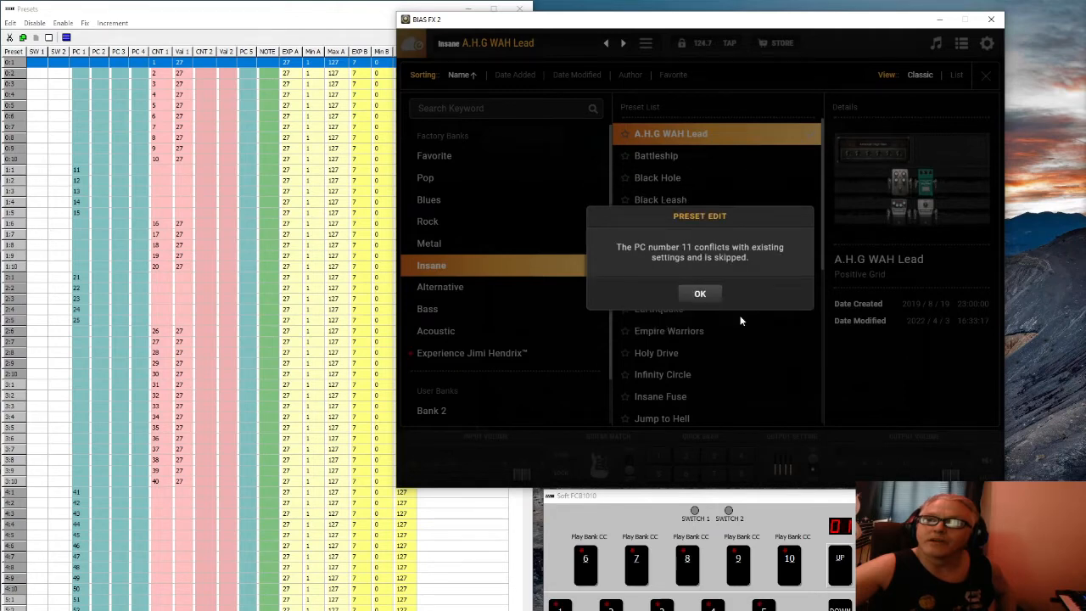
click(700, 293)
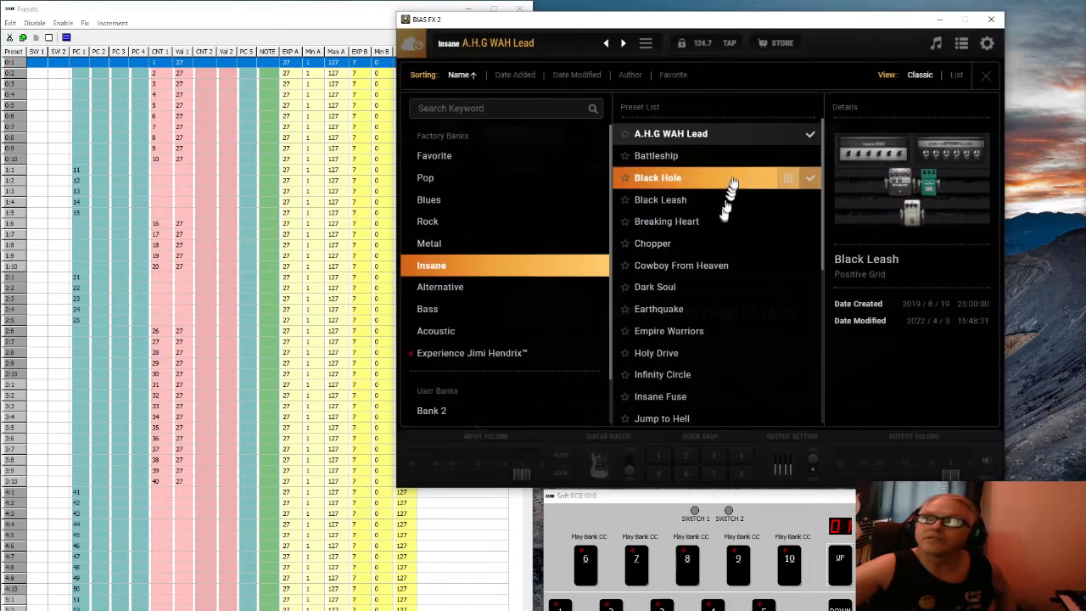
Clear the MIDI PC numbers of the Battleship and Black Hole presets
click(786, 157)
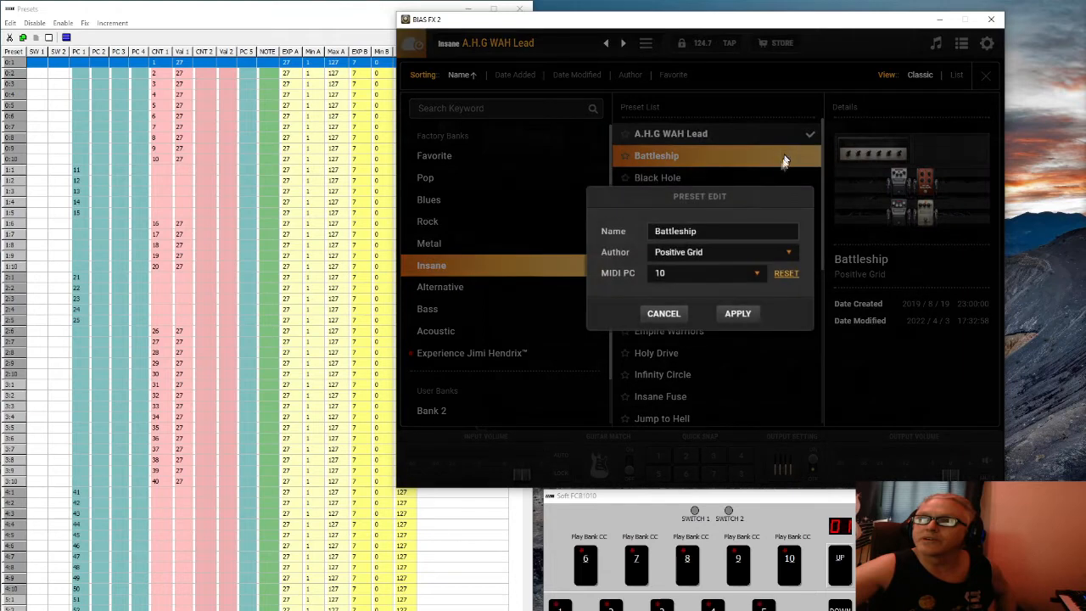
click(785, 274)
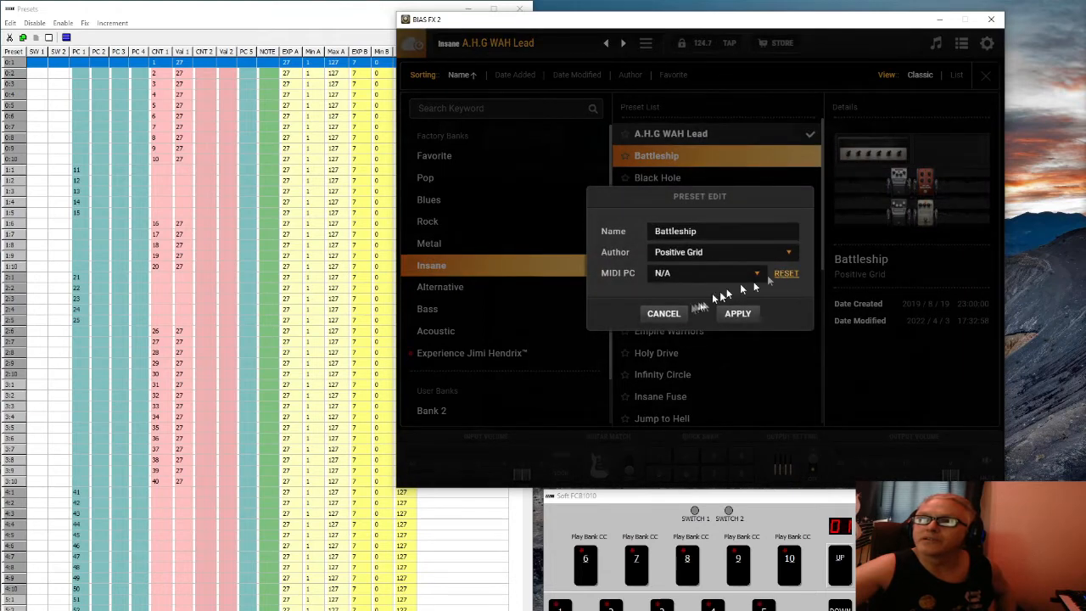
click(737, 313)
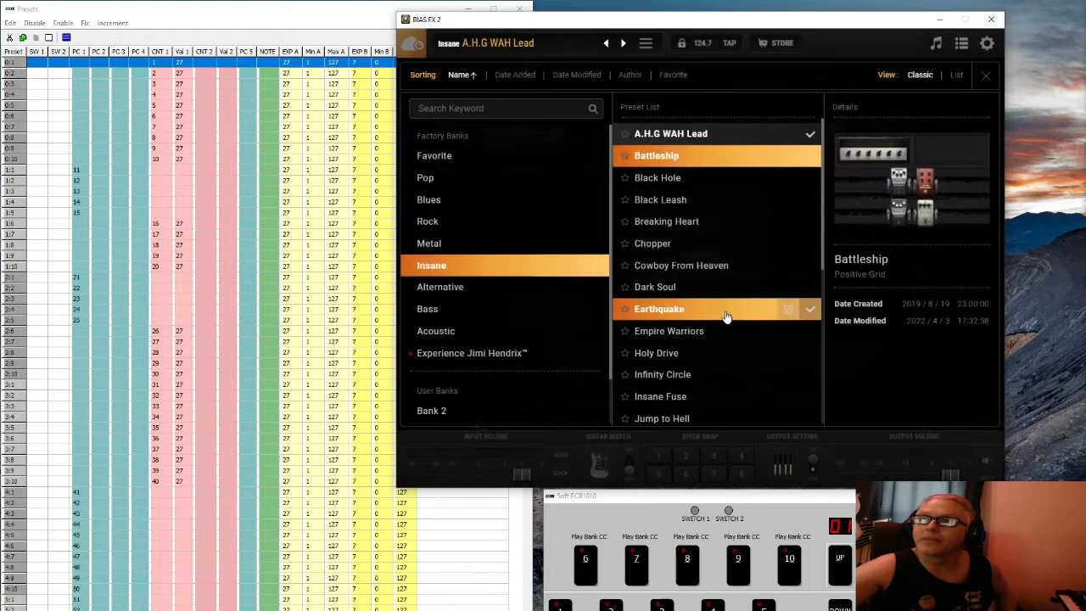
click(739, 182)
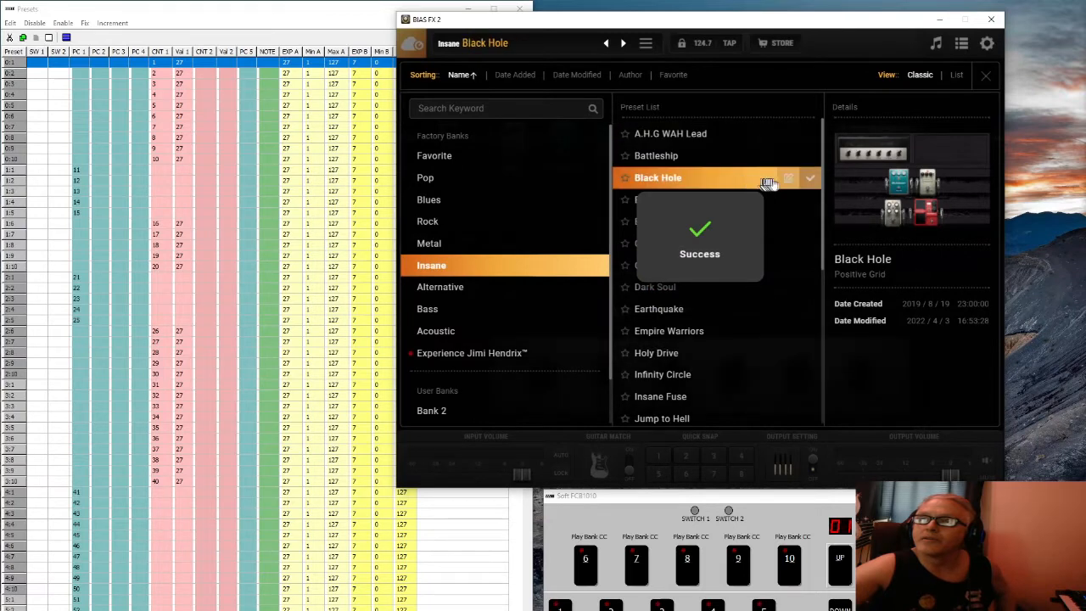
click(786, 179)
click(779, 275)
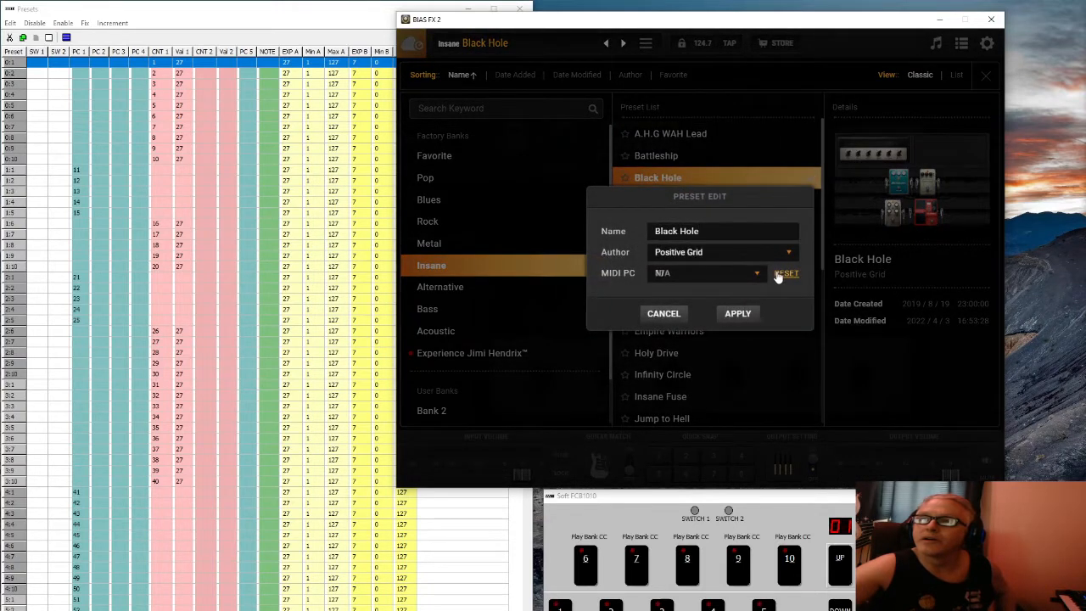
click(738, 317)
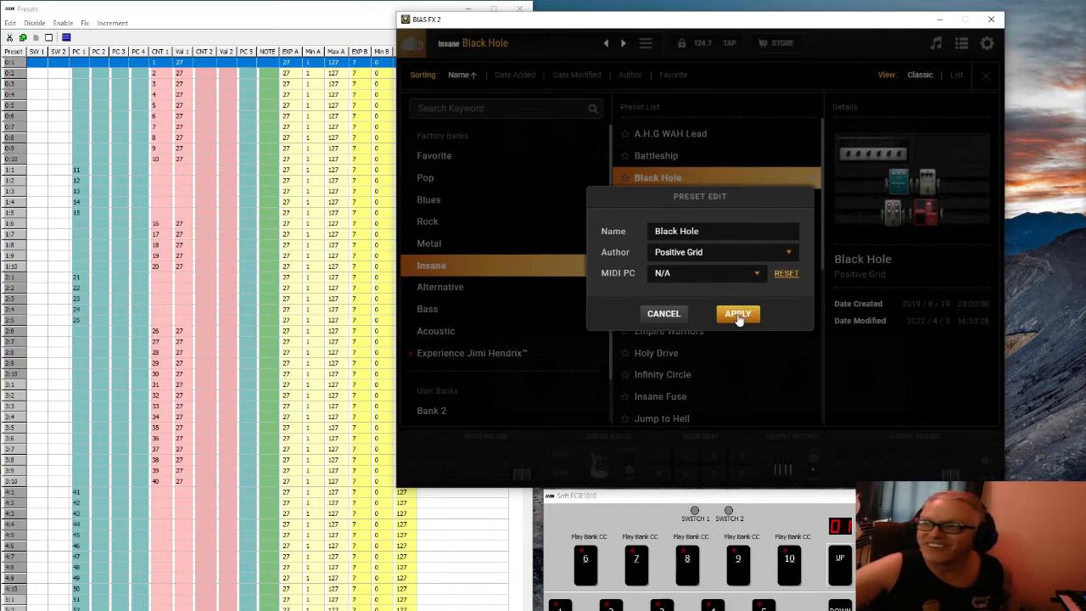
click(738, 316)
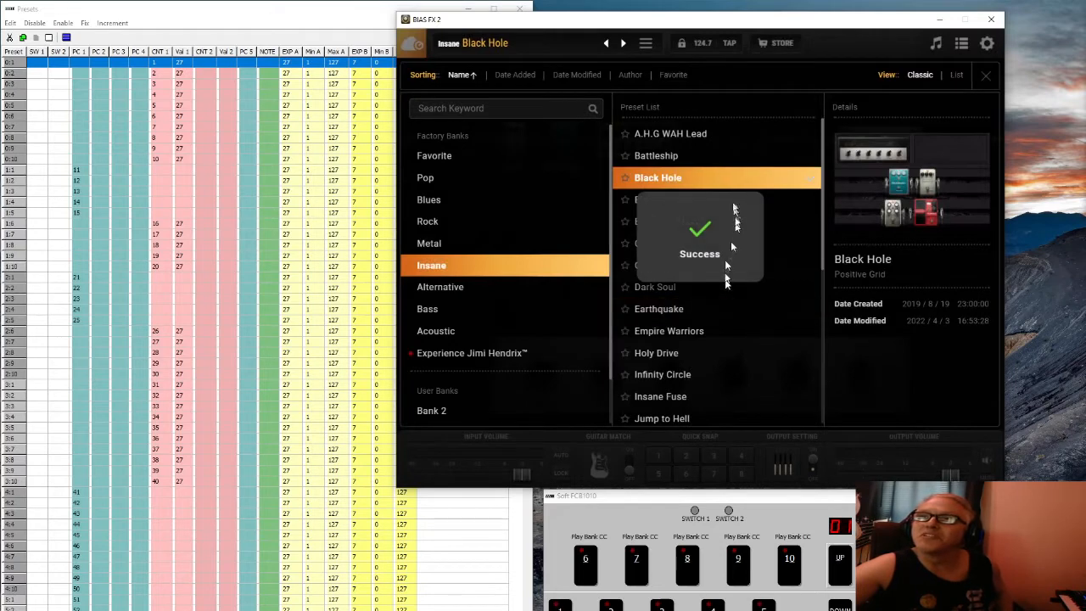
Load A.H.G WAH Lead and save it with MIDI PC 11
click(683, 135)
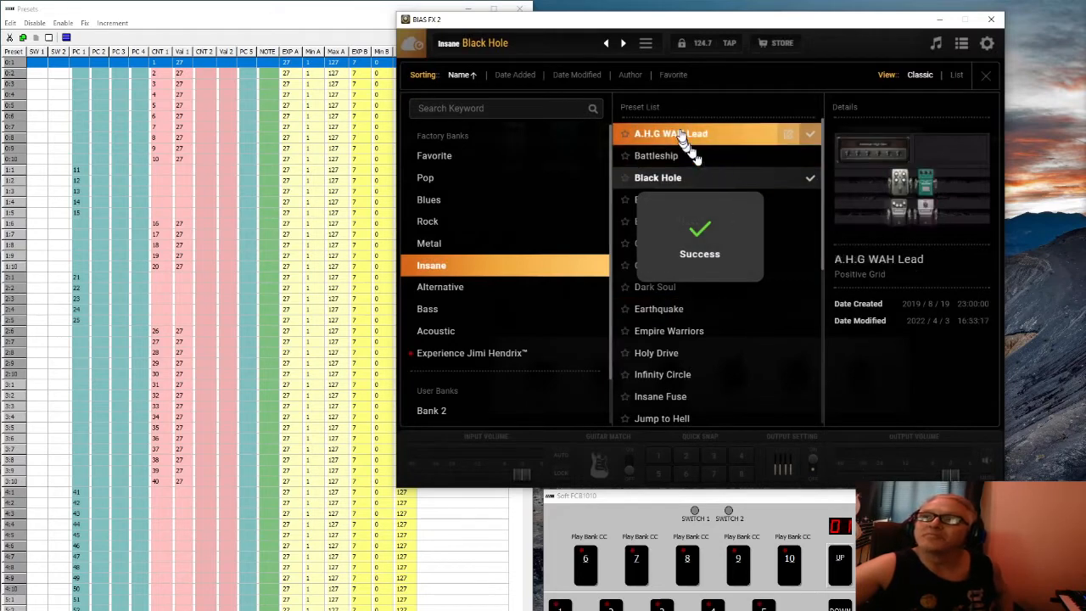
click(790, 138)
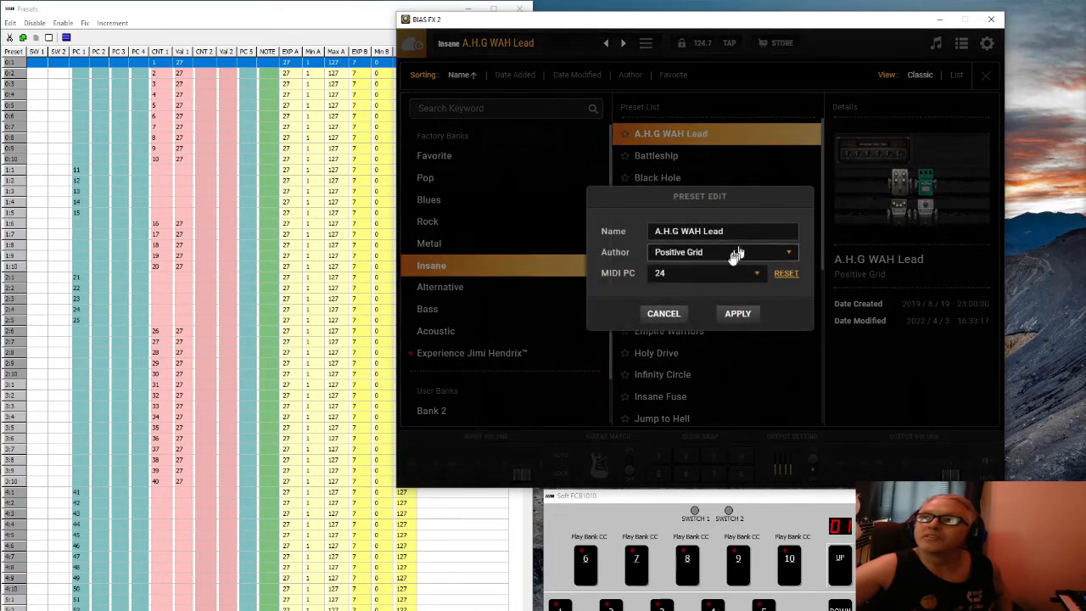
click(716, 281)
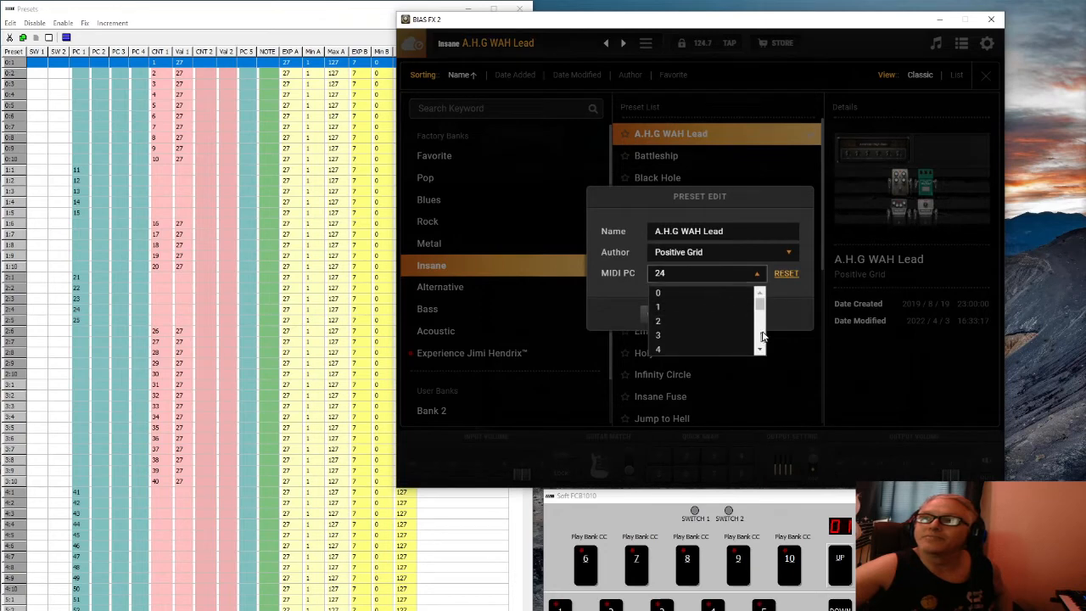
scroll(751, 335, down, 2)
click(684, 327)
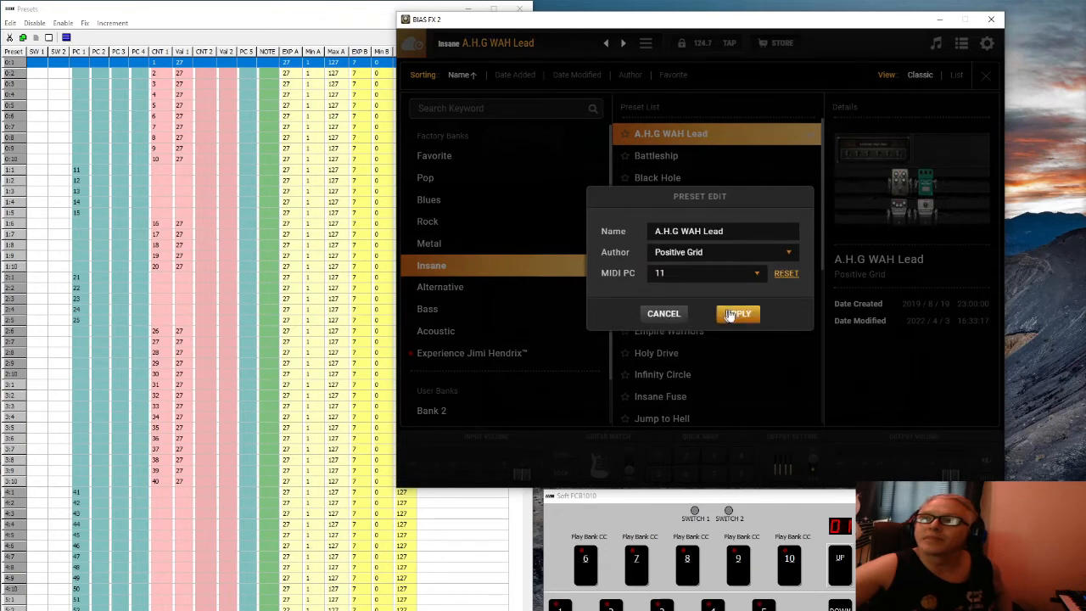
click(727, 313)
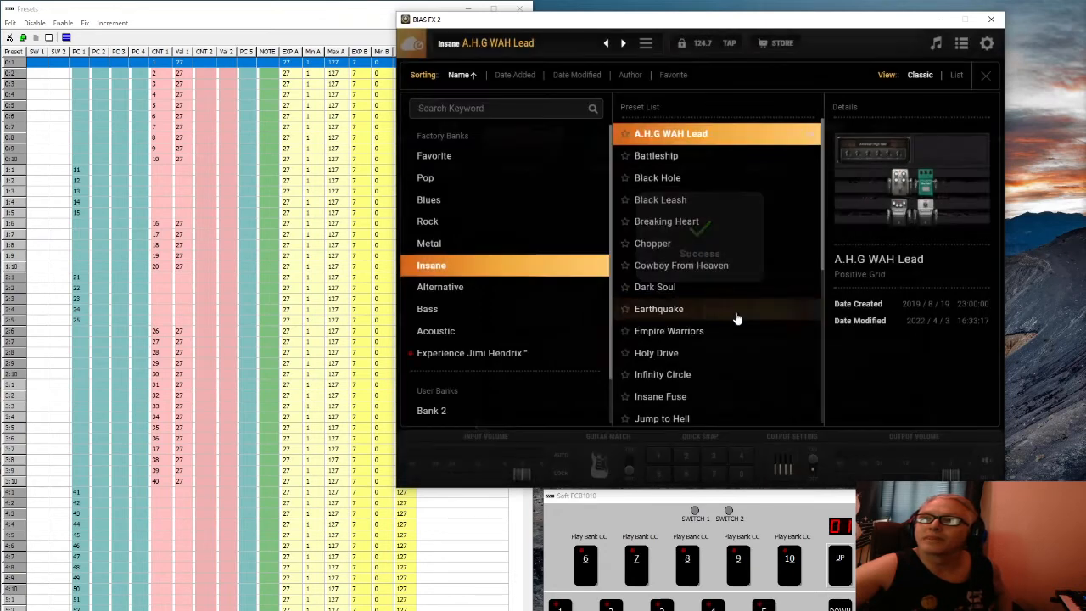
Try giving Battleship MIDI PC 12 and dismiss the resulting conflict message
click(660, 163)
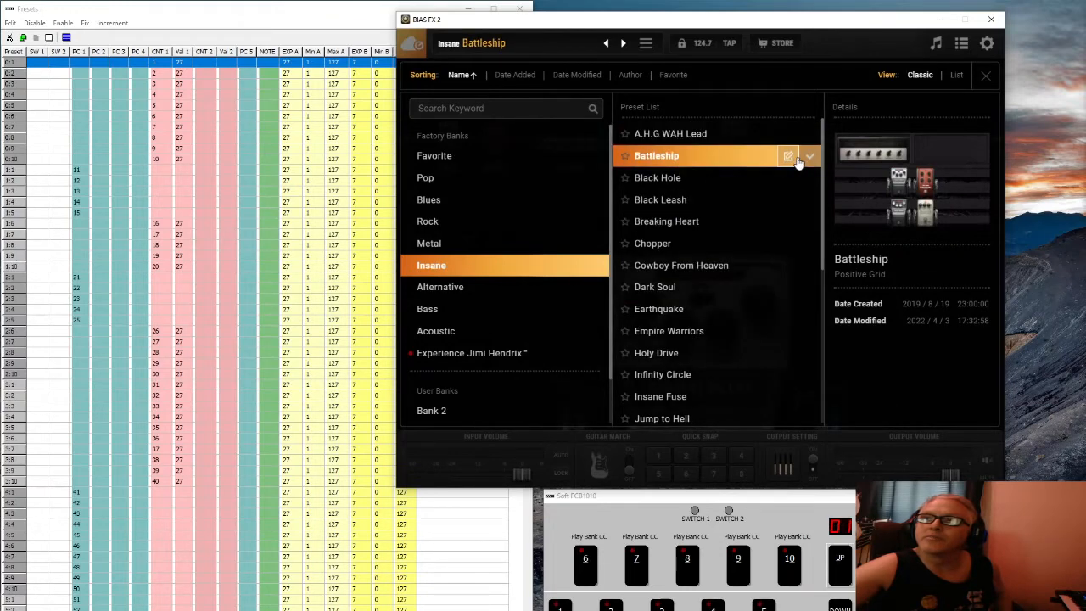
click(788, 157)
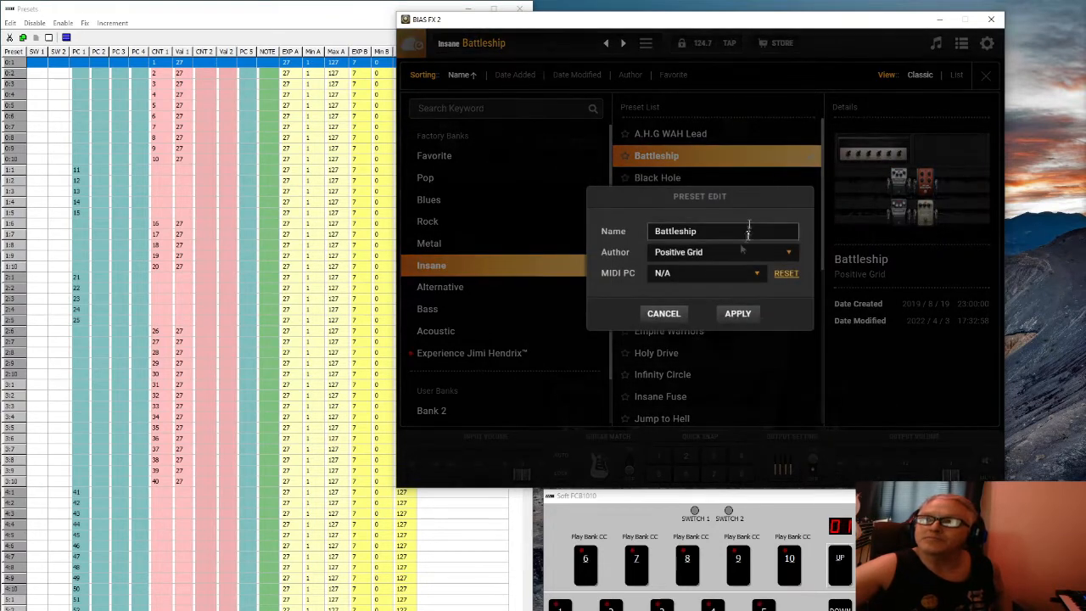
click(754, 280)
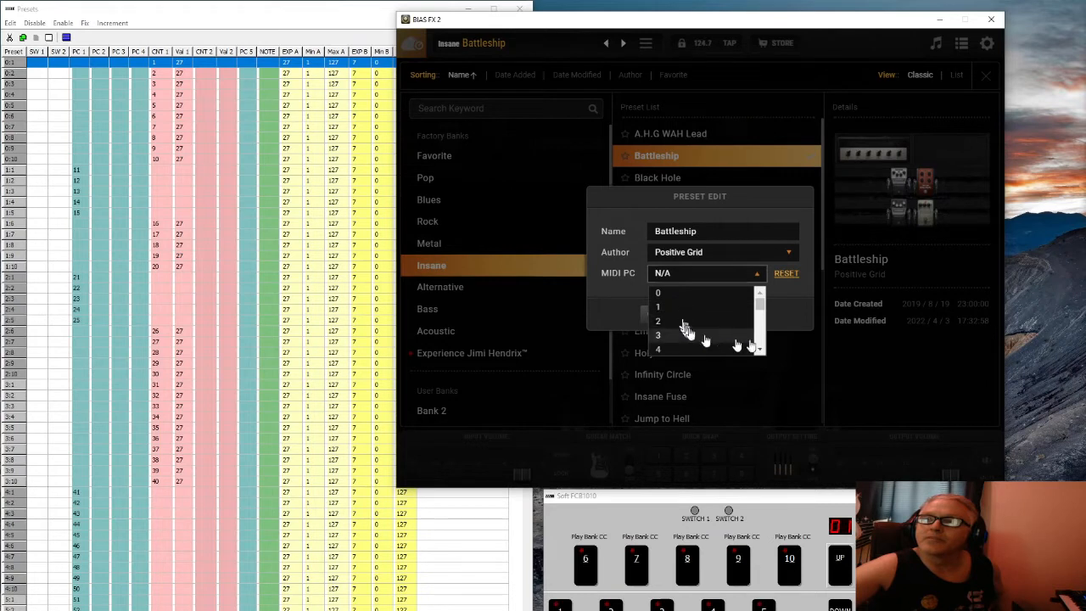
scroll(761, 343, down, 2)
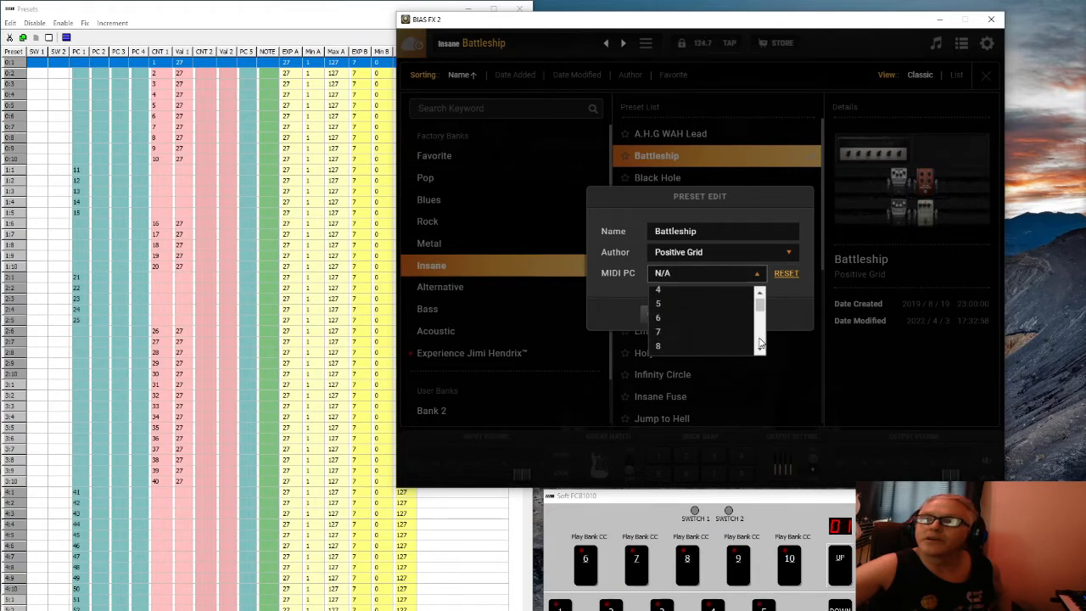
scroll(761, 343, down, 2)
click(672, 344)
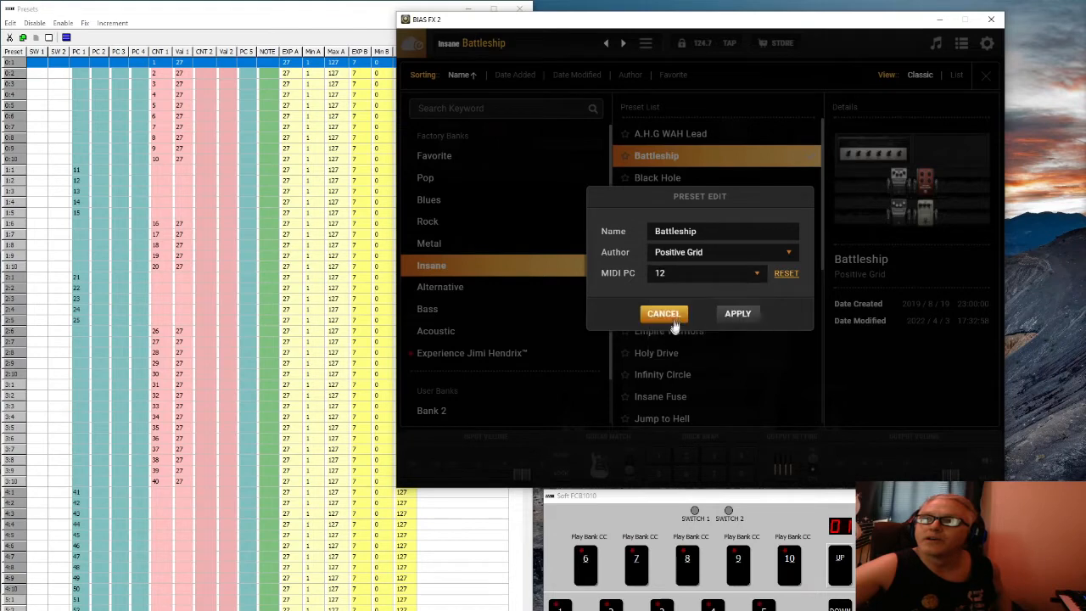
click(737, 313)
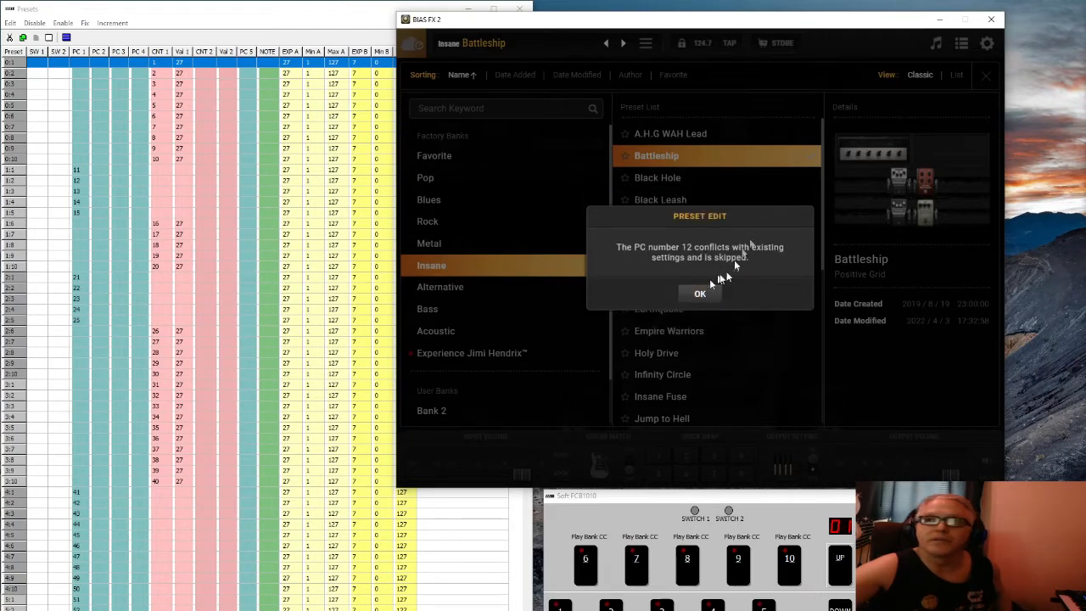
click(706, 294)
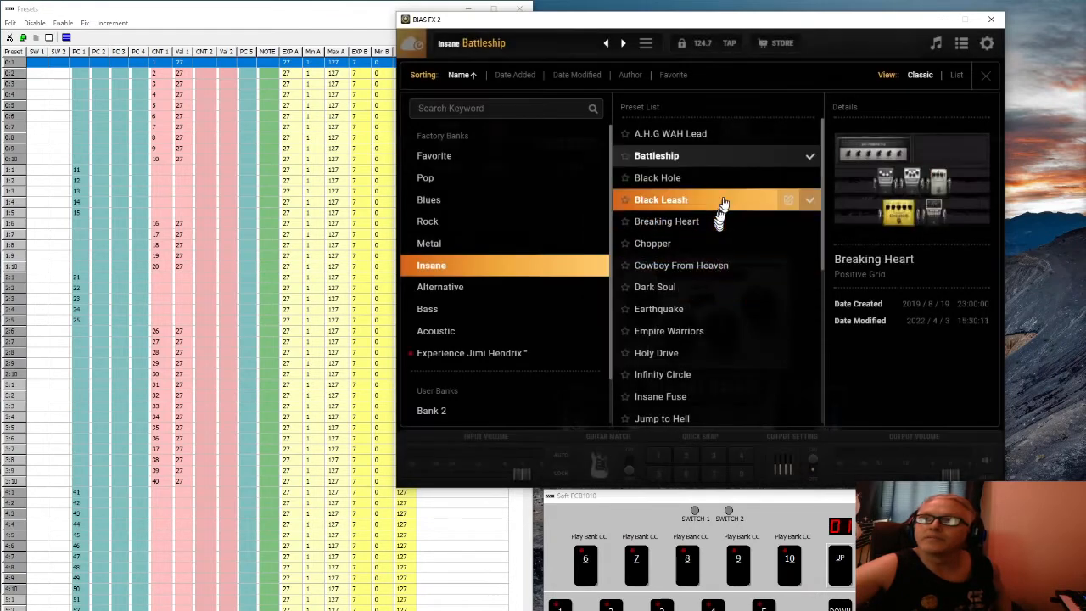
Open and cancel the edit details of Black Leash and Breaking Heart
click(725, 201)
click(788, 199)
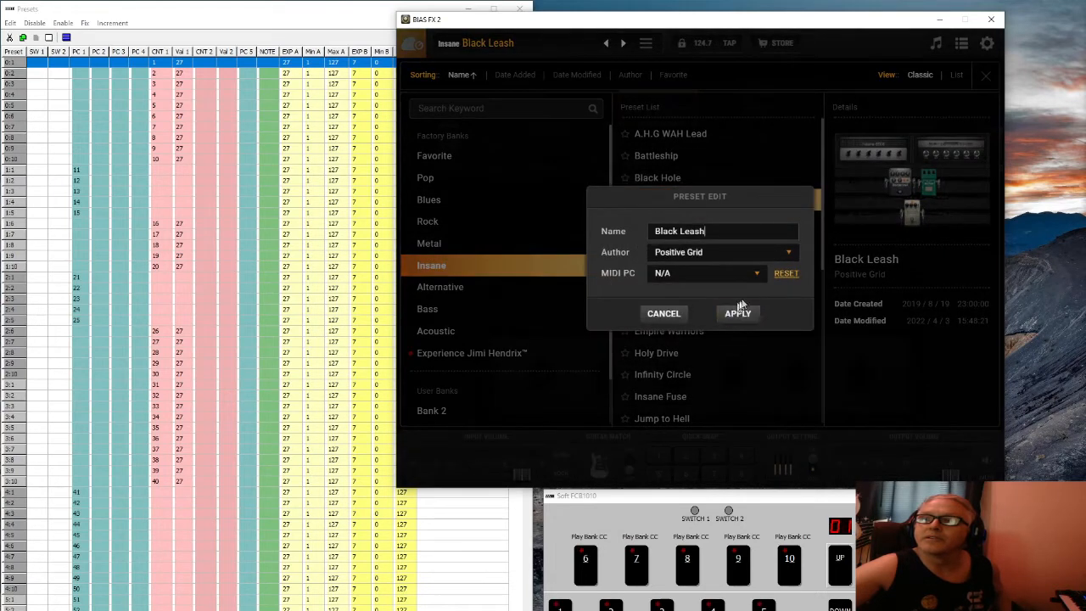
click(666, 314)
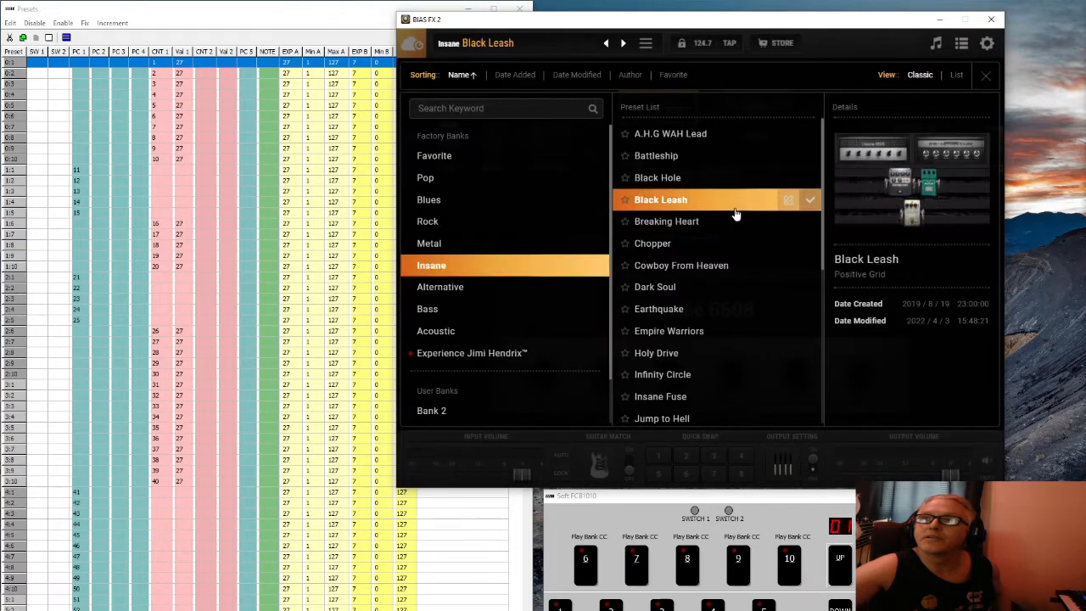
click(751, 222)
click(787, 221)
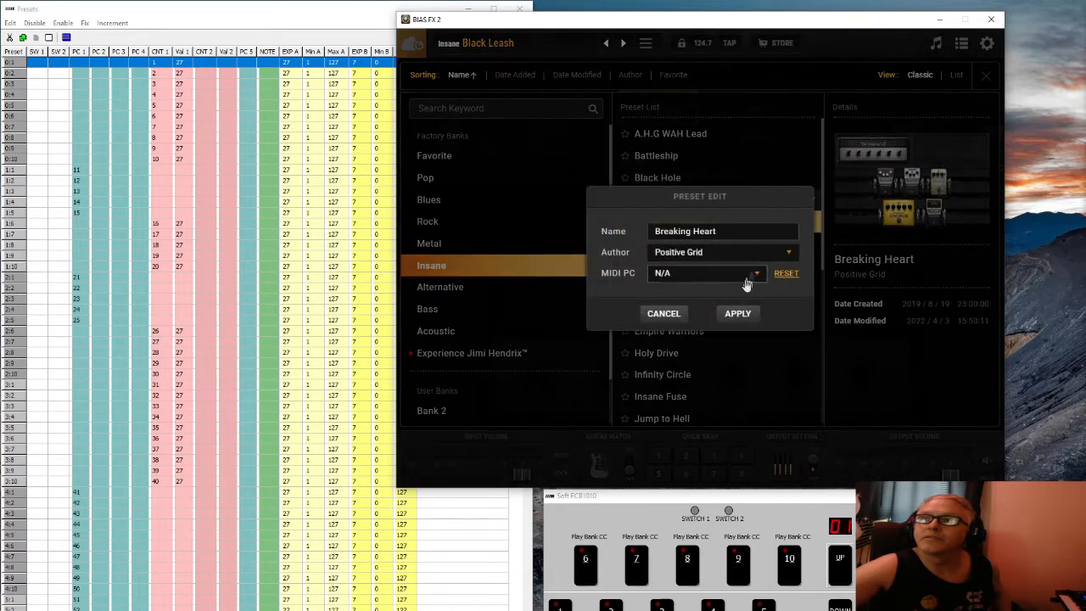
click(667, 313)
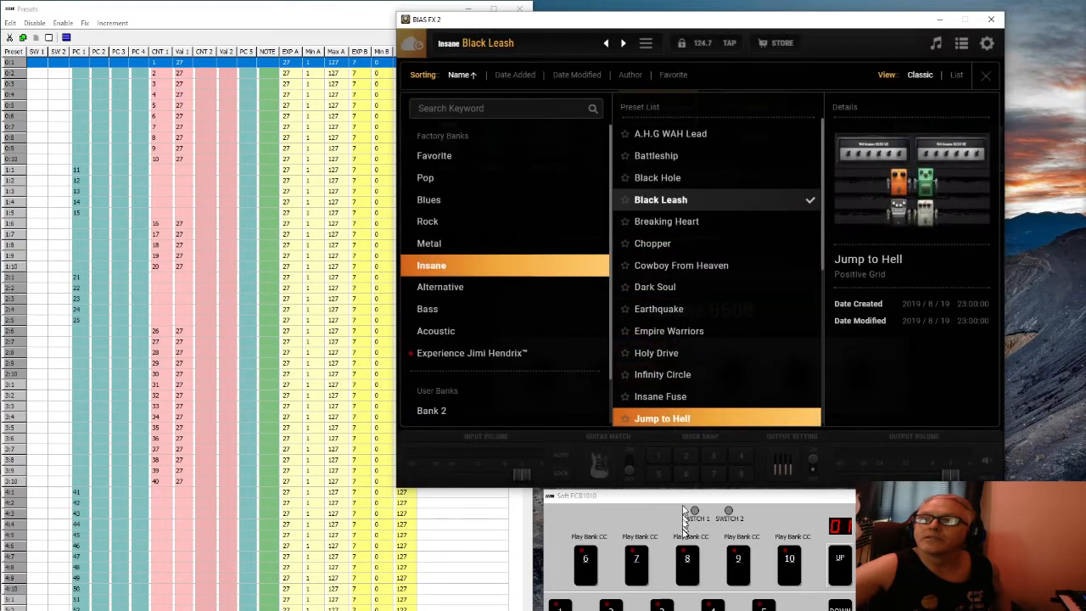
Assign MIDI PC 3 to Battleship and apply it
click(787, 156)
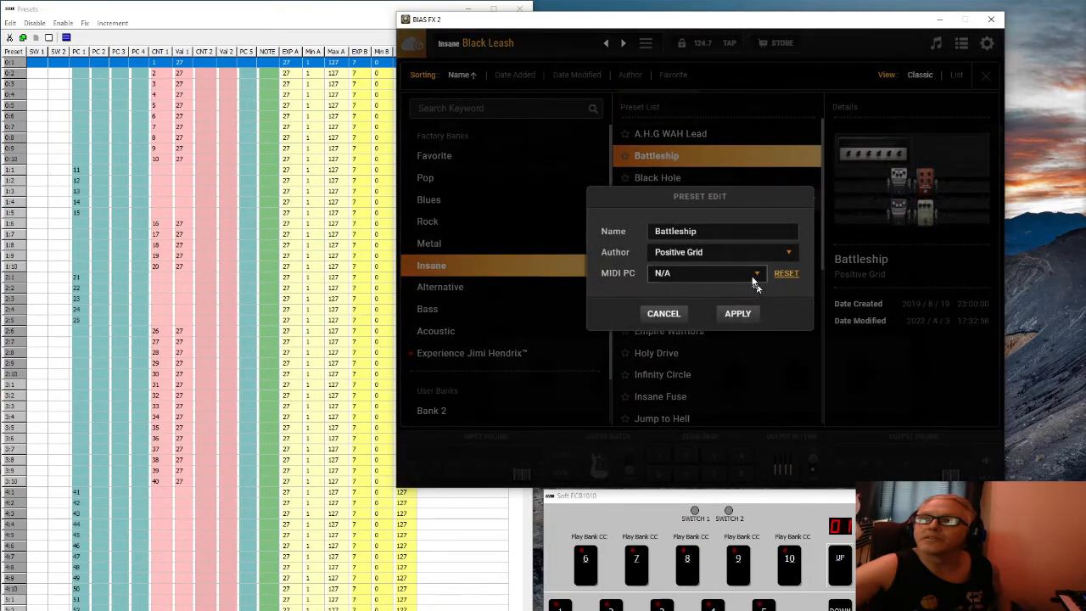
click(751, 274)
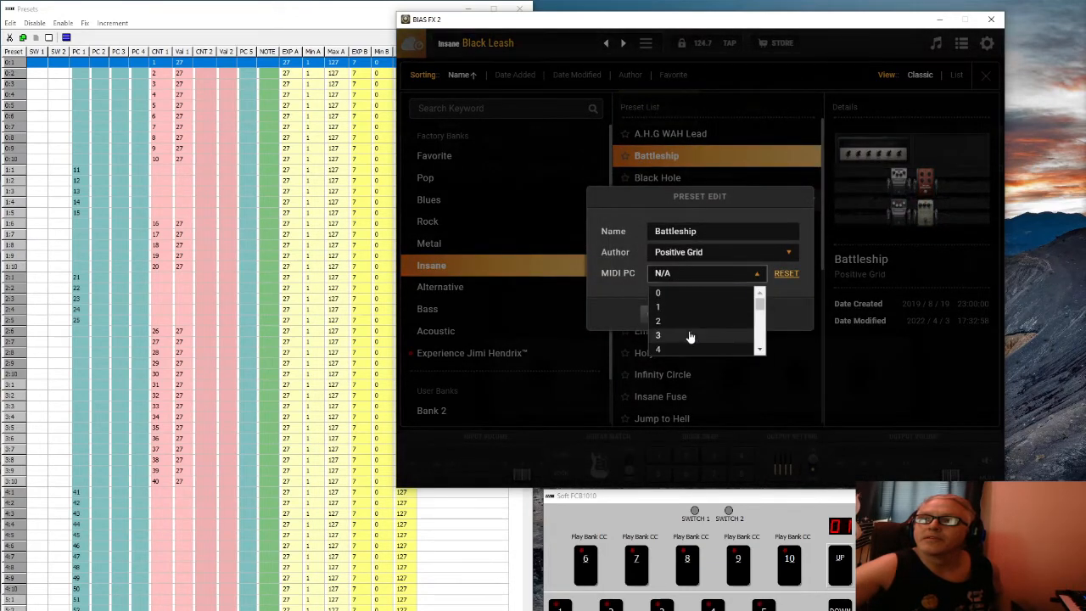
click(691, 335)
click(738, 314)
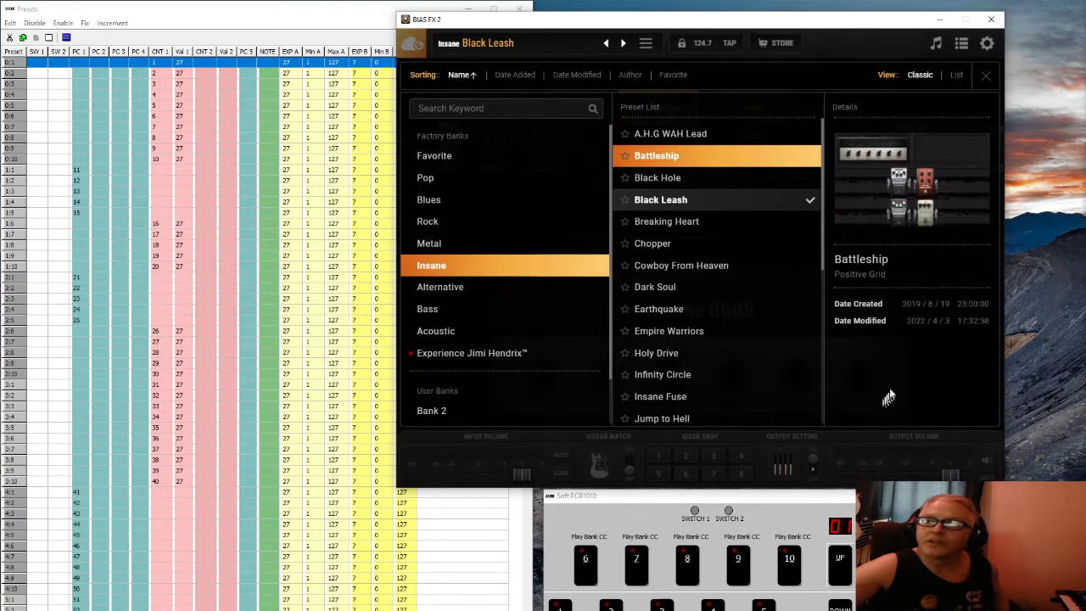
Reopen the preset browser, load Empire Warriors, close it, and select Holy Drive's delay pedal
click(984, 76)
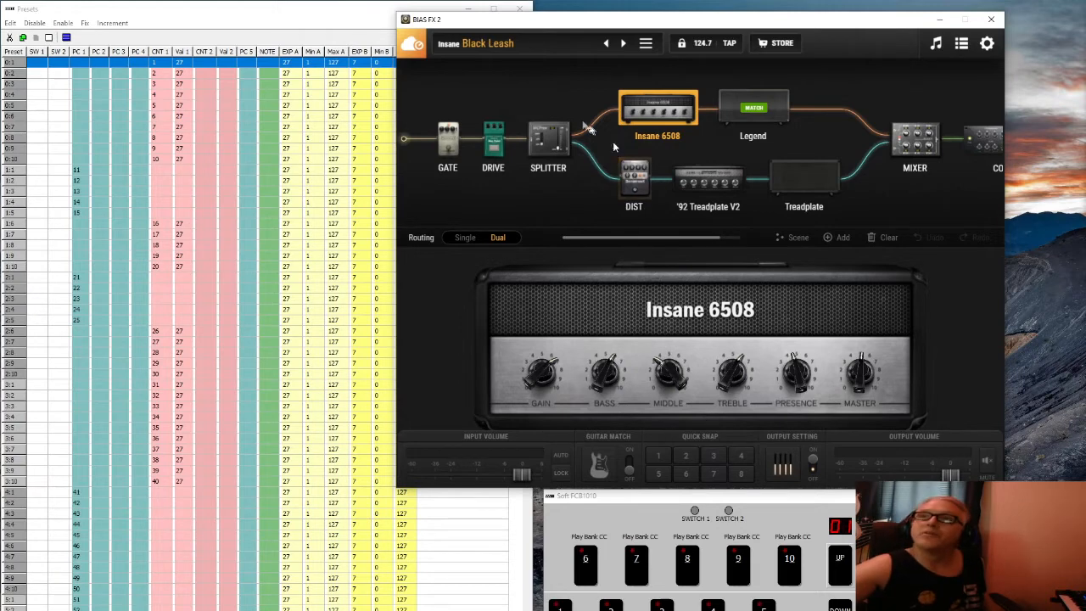
click(499, 49)
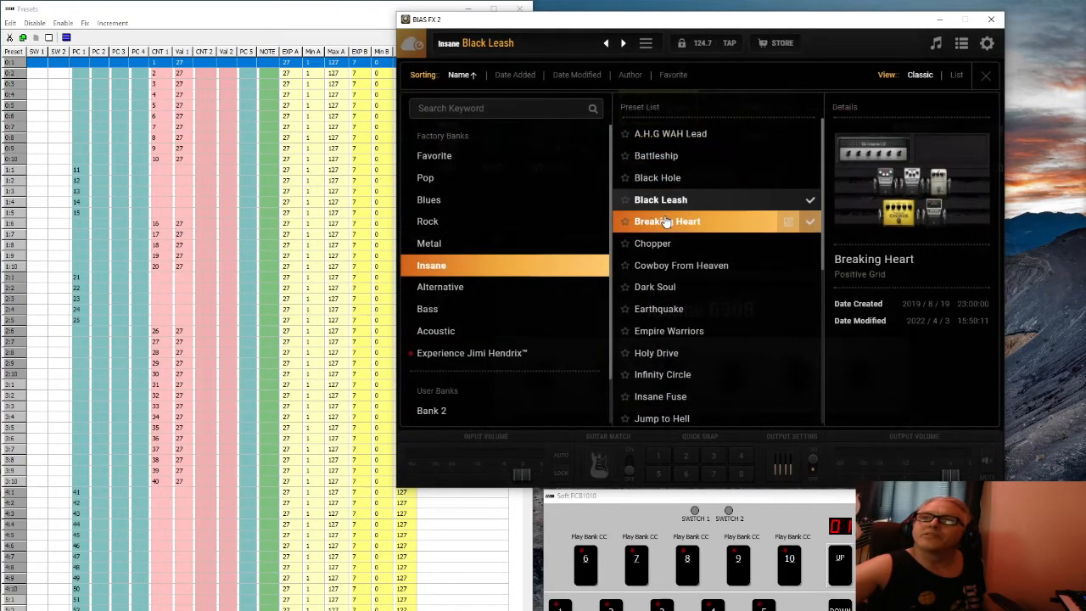
click(673, 330)
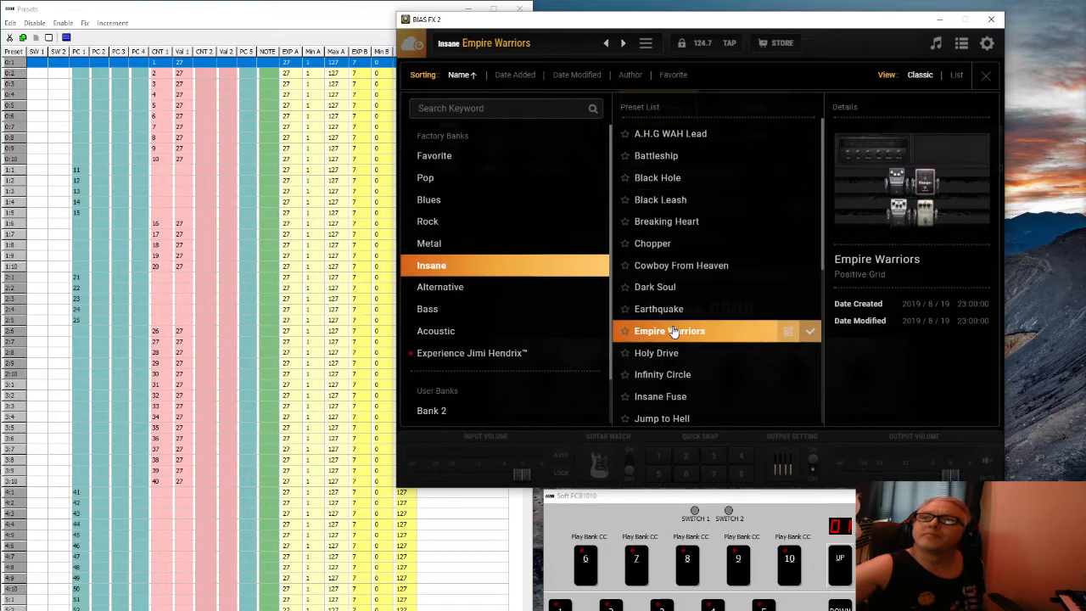
click(673, 331)
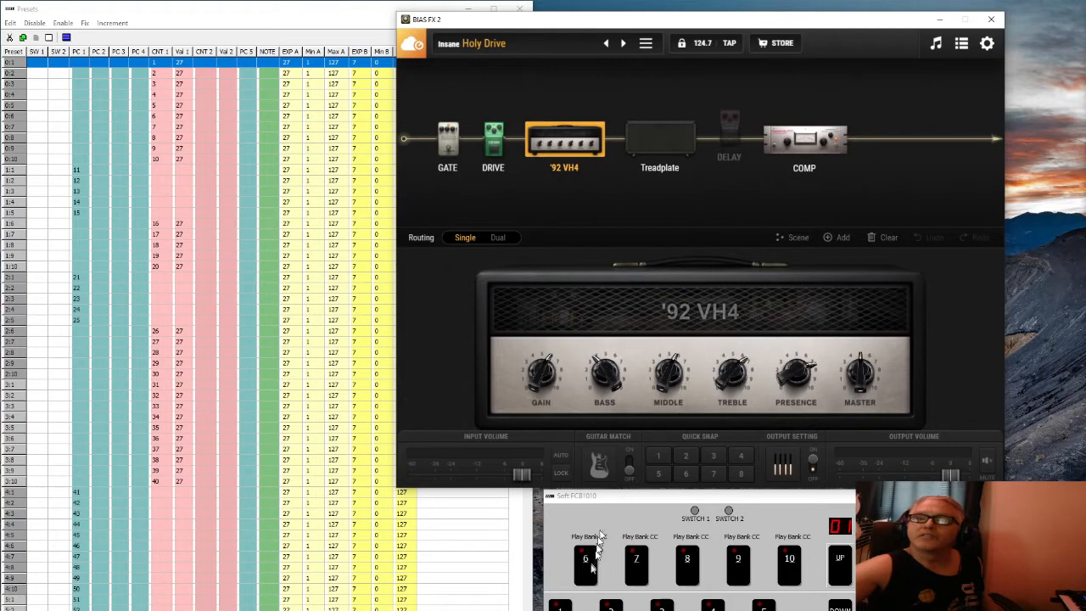
click(727, 147)
Learn the Analog Delay toggle from foot-controller CC 6, confirm, and test it with pedal 6
right_click(727, 146)
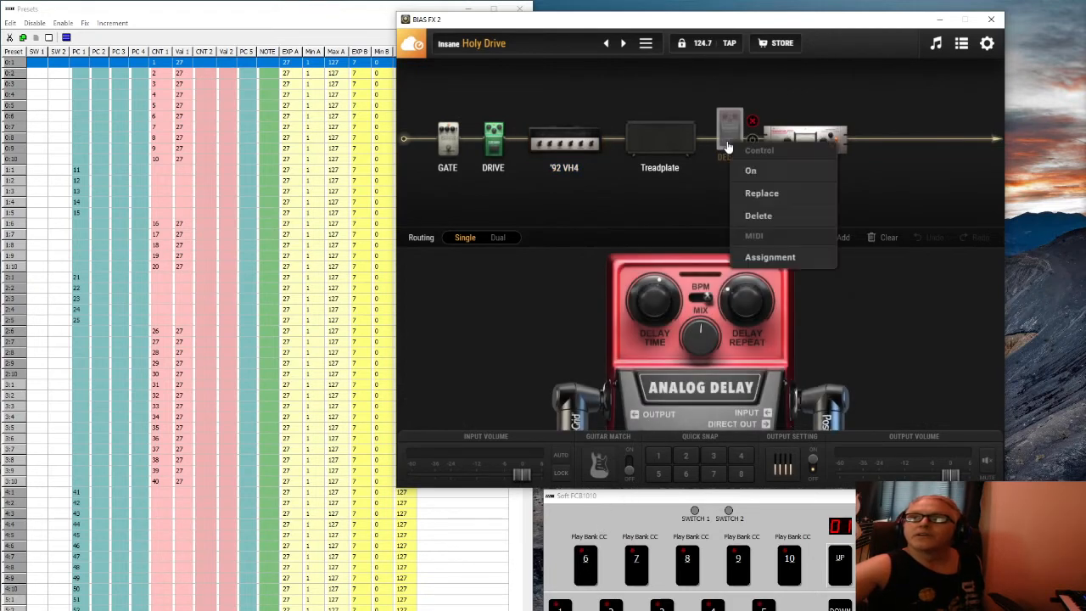
click(760, 258)
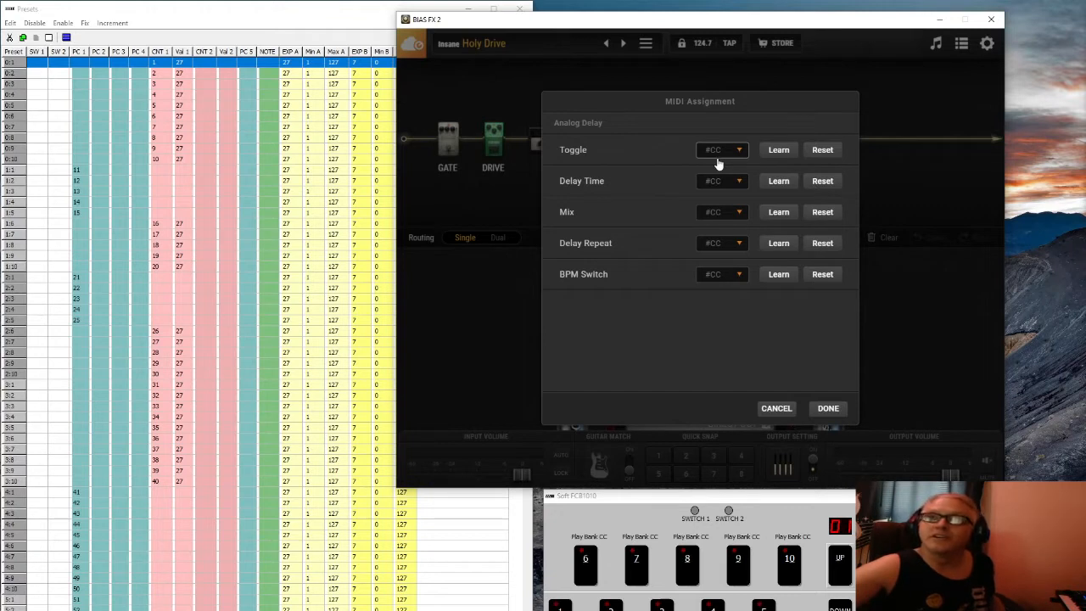
click(783, 150)
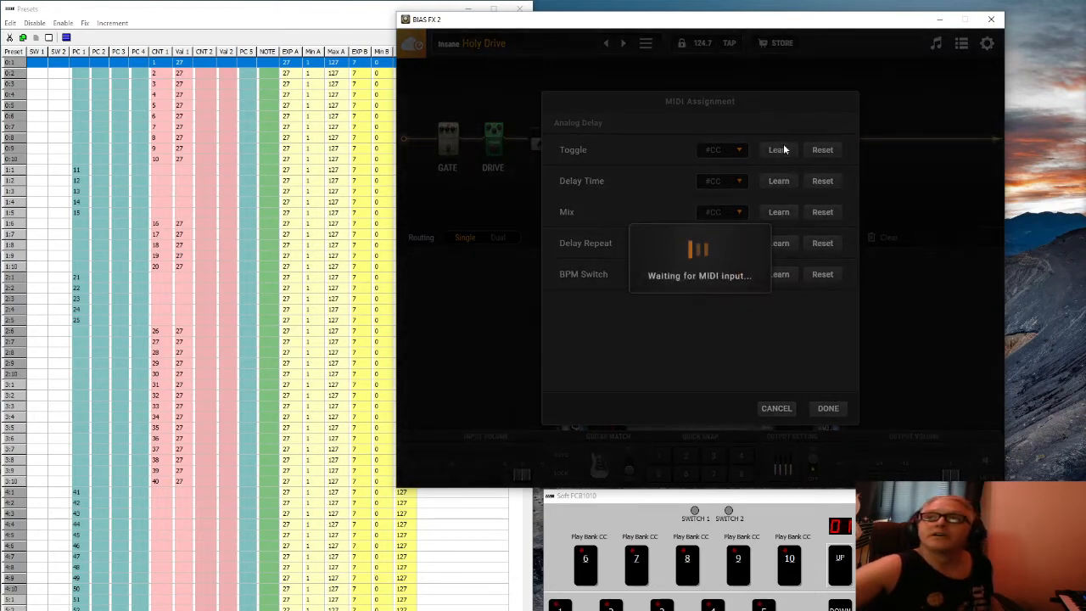
click(594, 582)
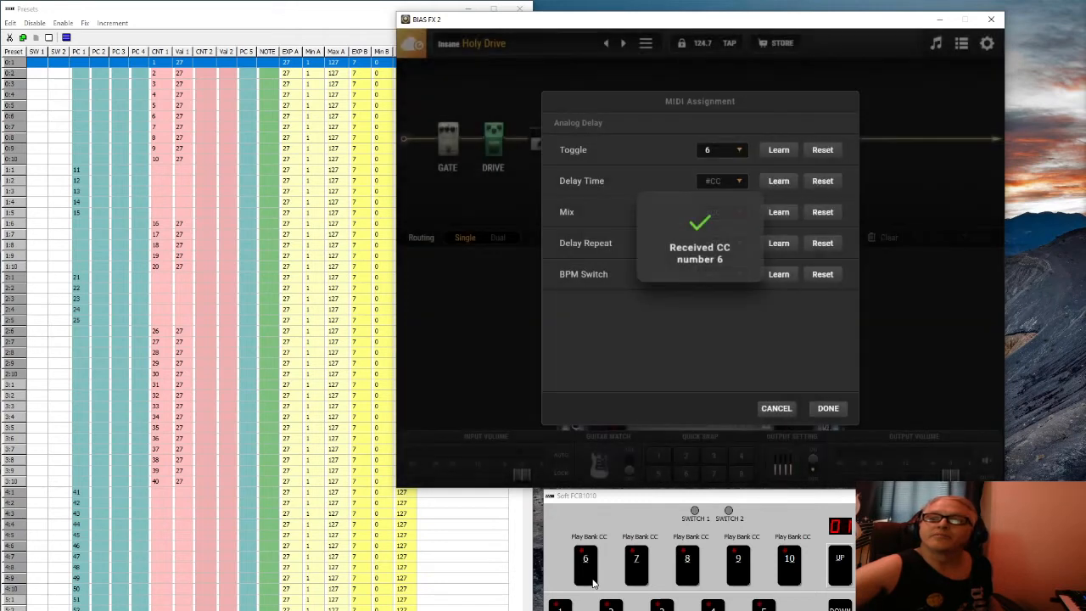
click(828, 409)
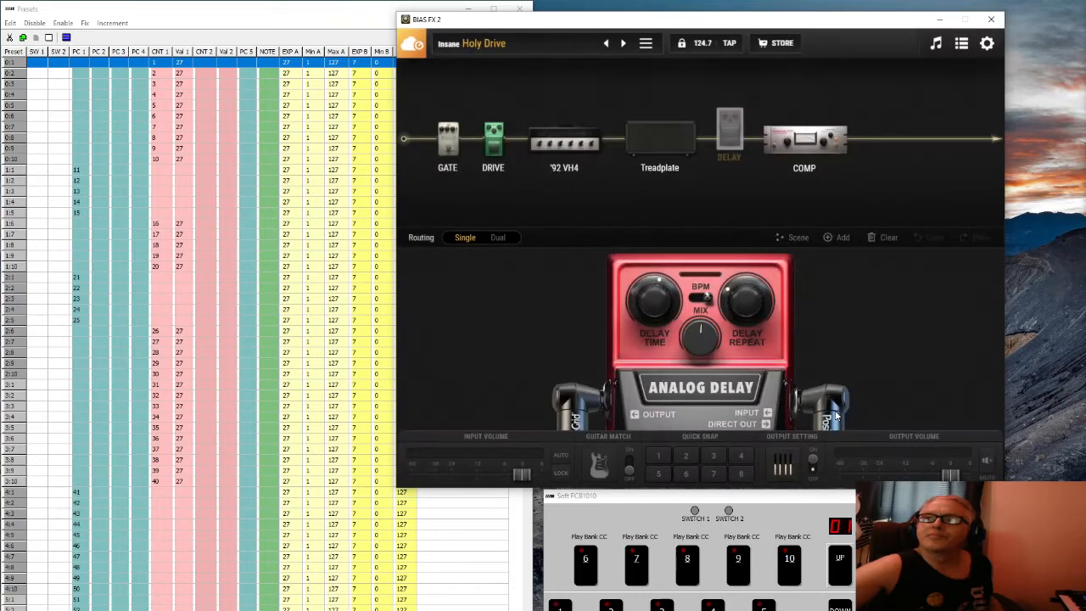
click(592, 575)
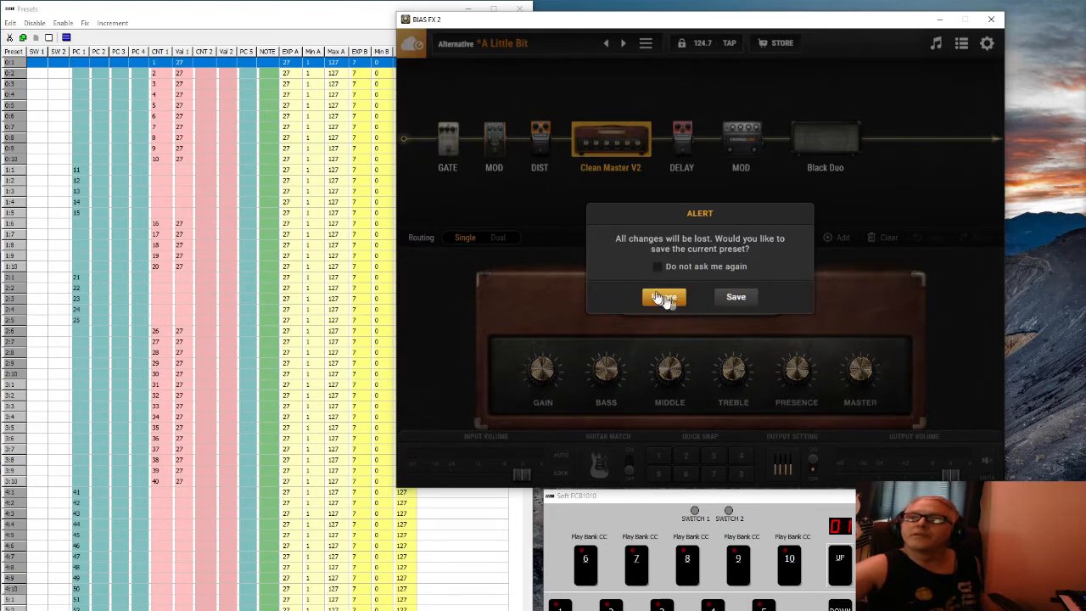
Load A.H.G WAH Lead without saving and map its Ping Pong delay on/off to CC 16
click(660, 297)
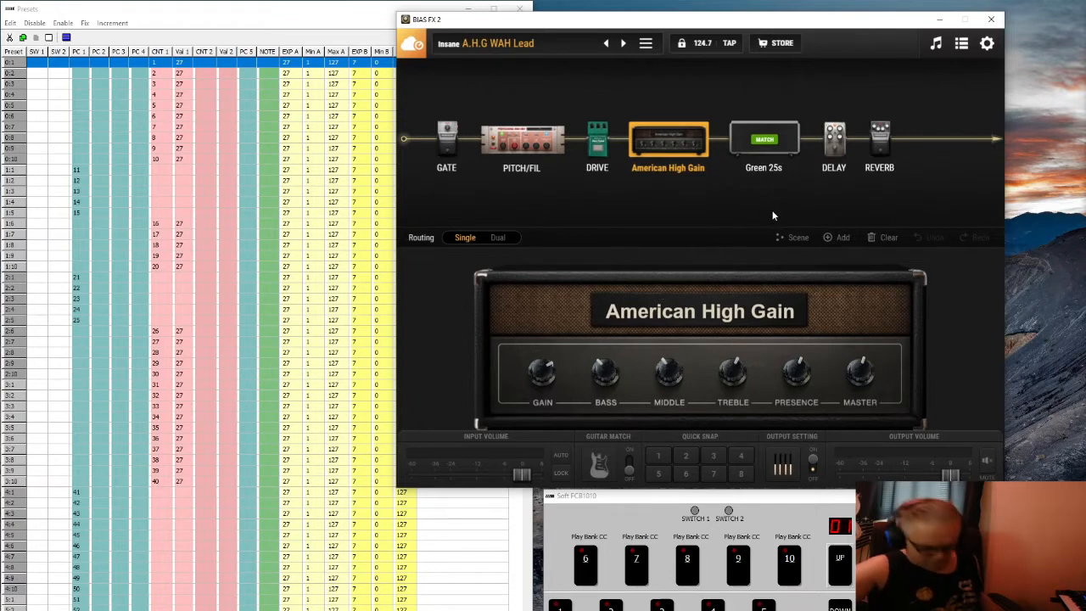
click(831, 159)
right_click(833, 157)
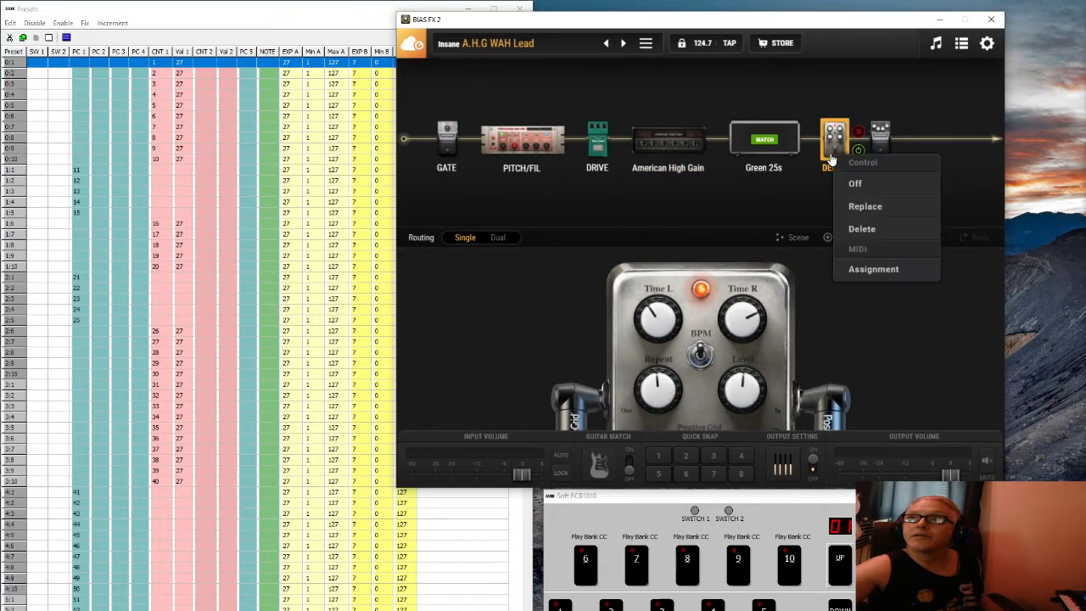
click(851, 268)
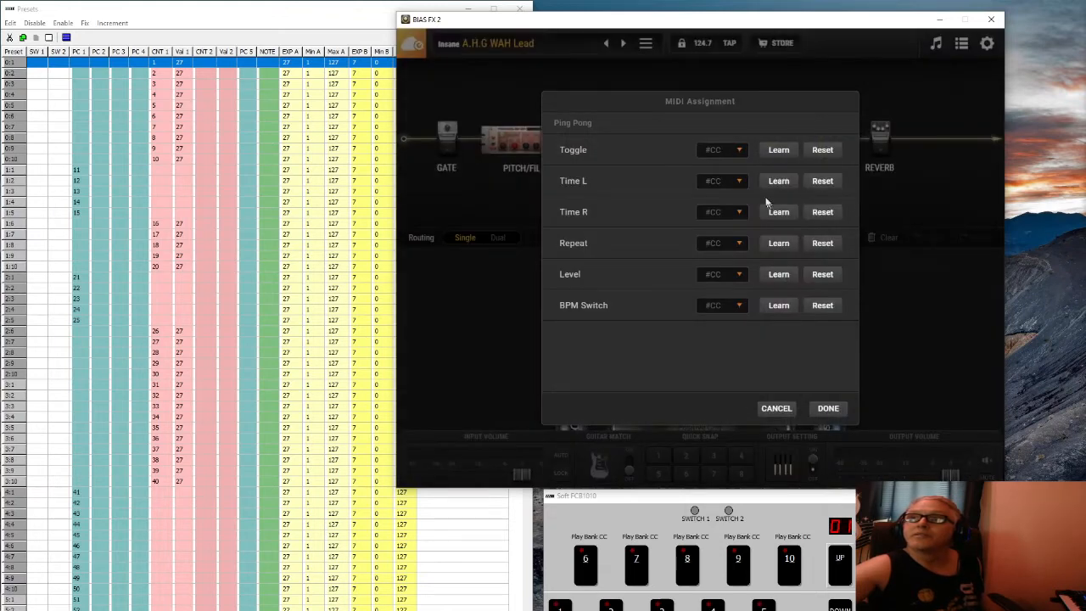
click(779, 151)
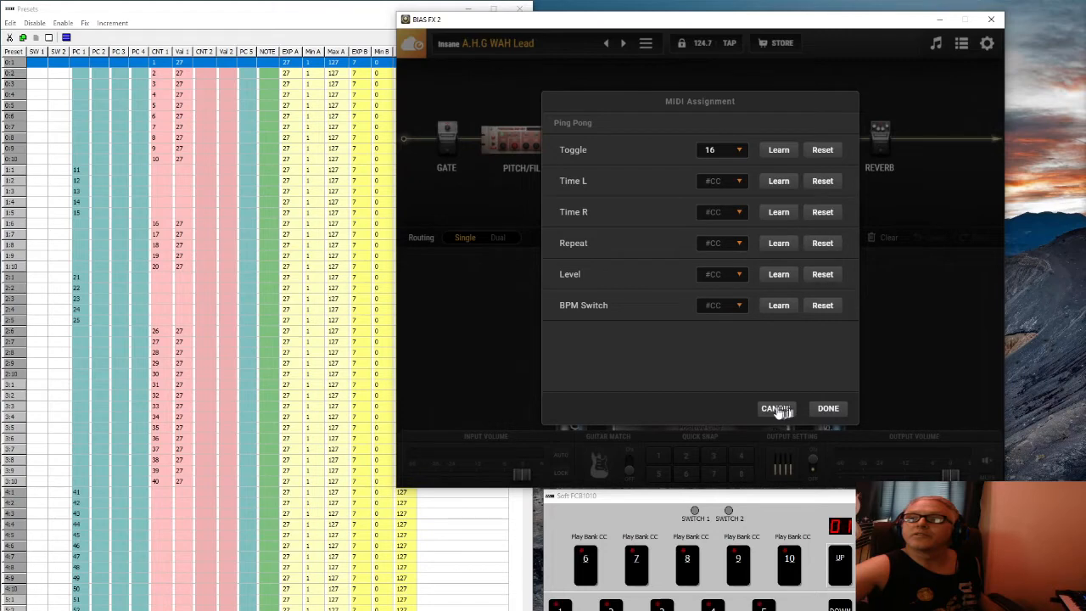
click(827, 409)
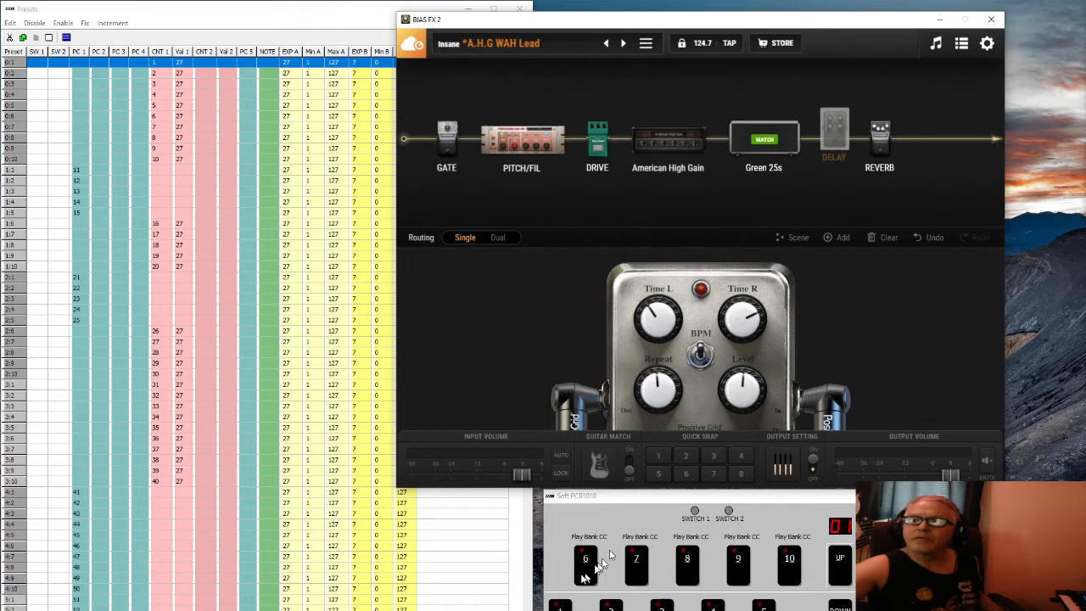
Toggle the delay with footswitch 6, leave it on, then load Darker than Black unsaved
click(581, 577)
click(582, 577)
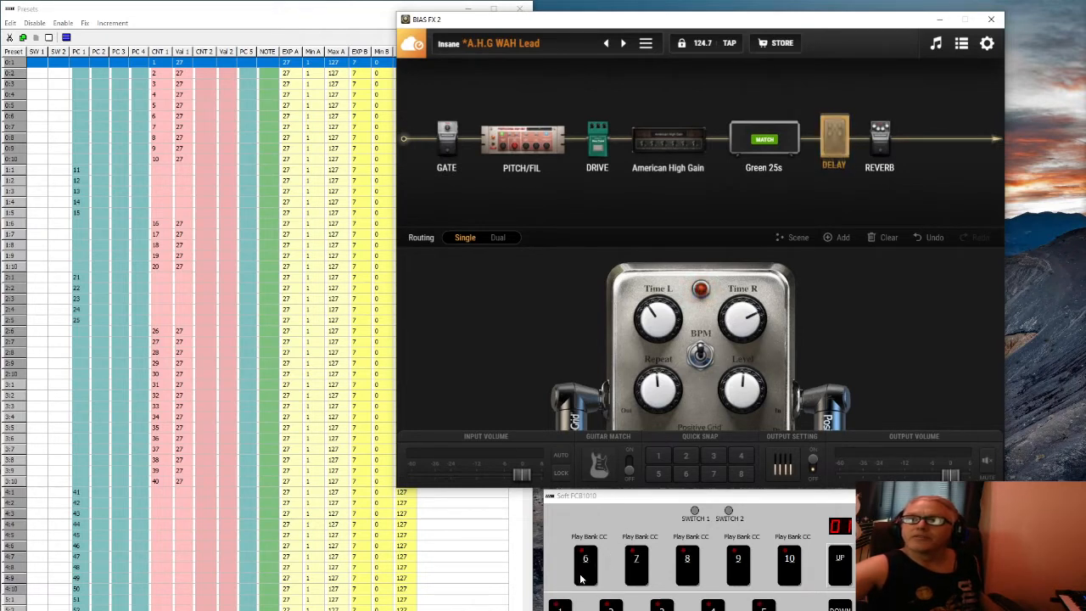
click(581, 577)
click(581, 576)
click(581, 577)
click(581, 577)
click(582, 577)
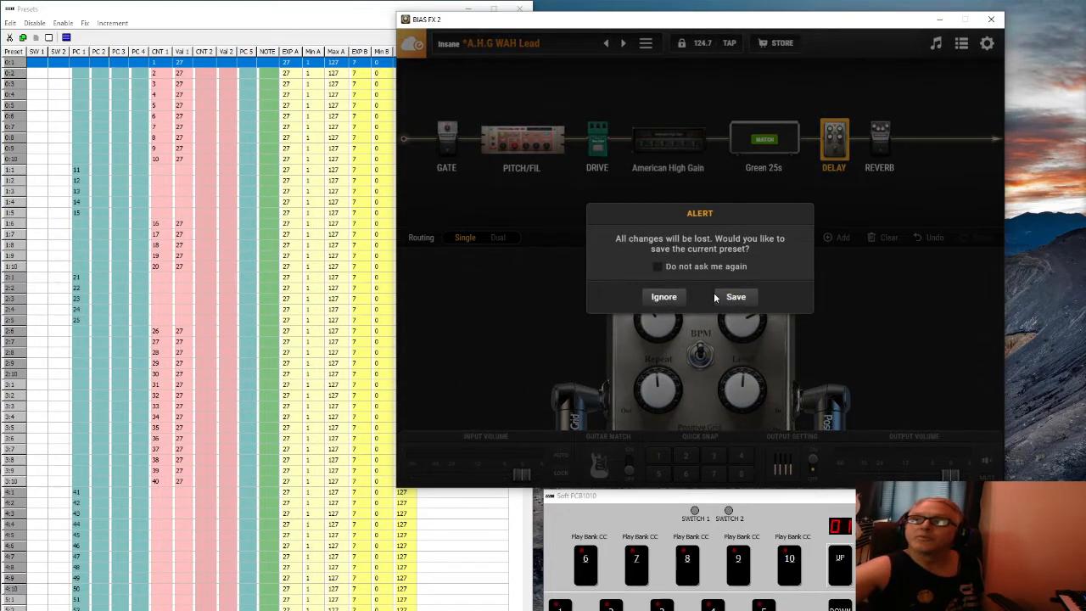
click(664, 297)
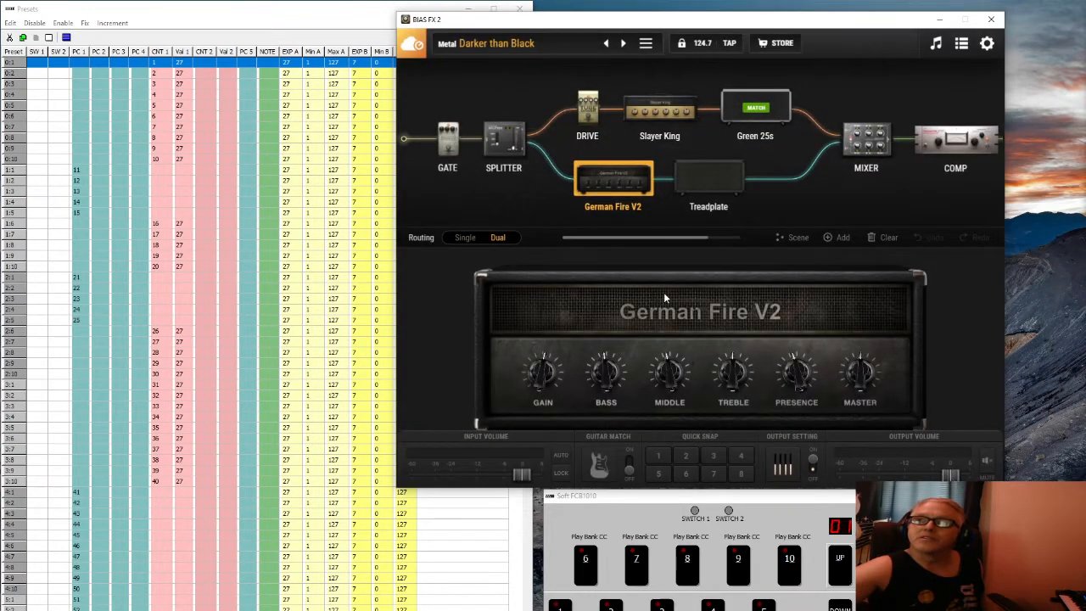
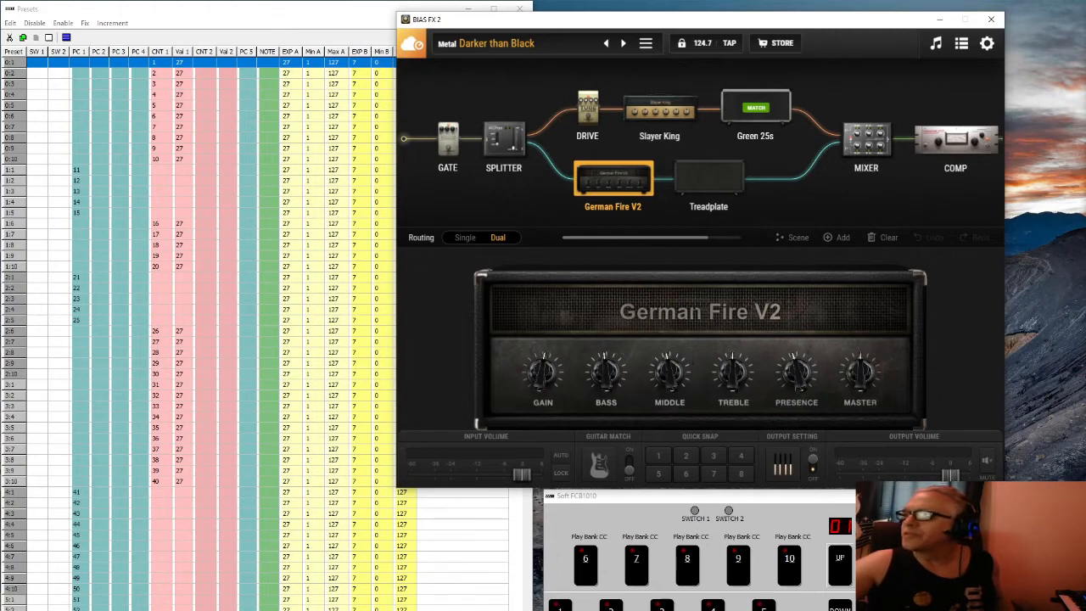
Step the Soft FCB1010 up to bank 02 so its pedals send Scene CC
click(841, 573)
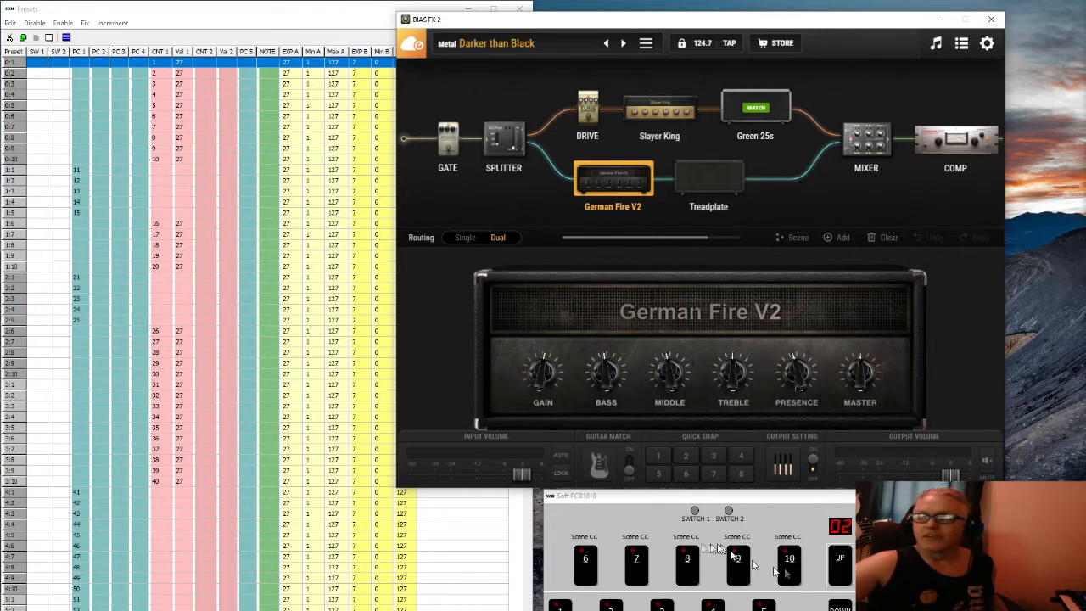
In Preset Management, give the Insane bank's Breaking Heart preset MIDI program change 21 and apply it
click(569, 46)
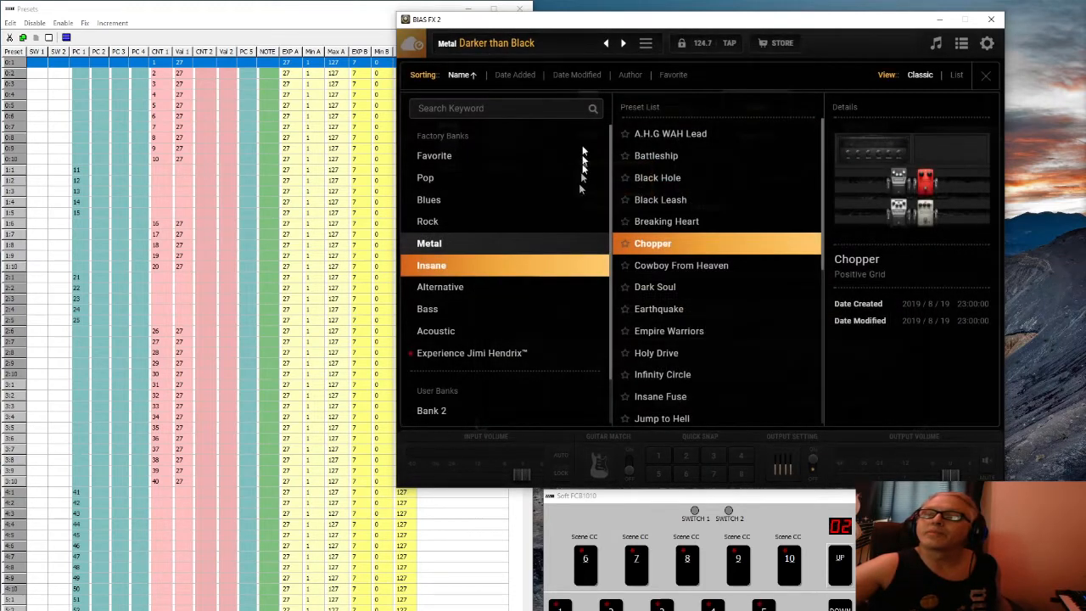
click(685, 270)
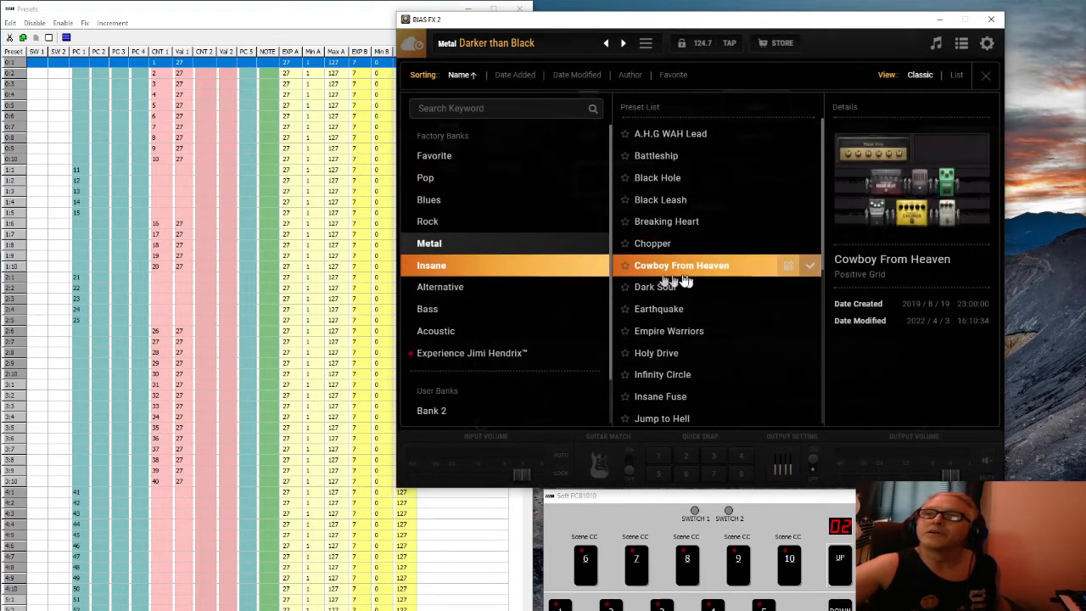
click(713, 221)
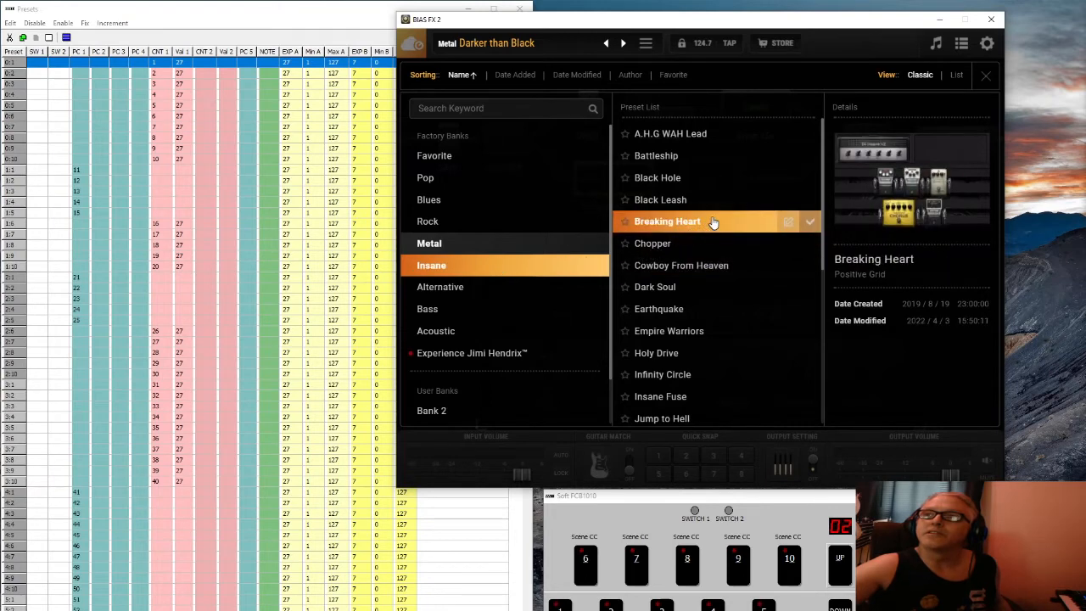
click(784, 221)
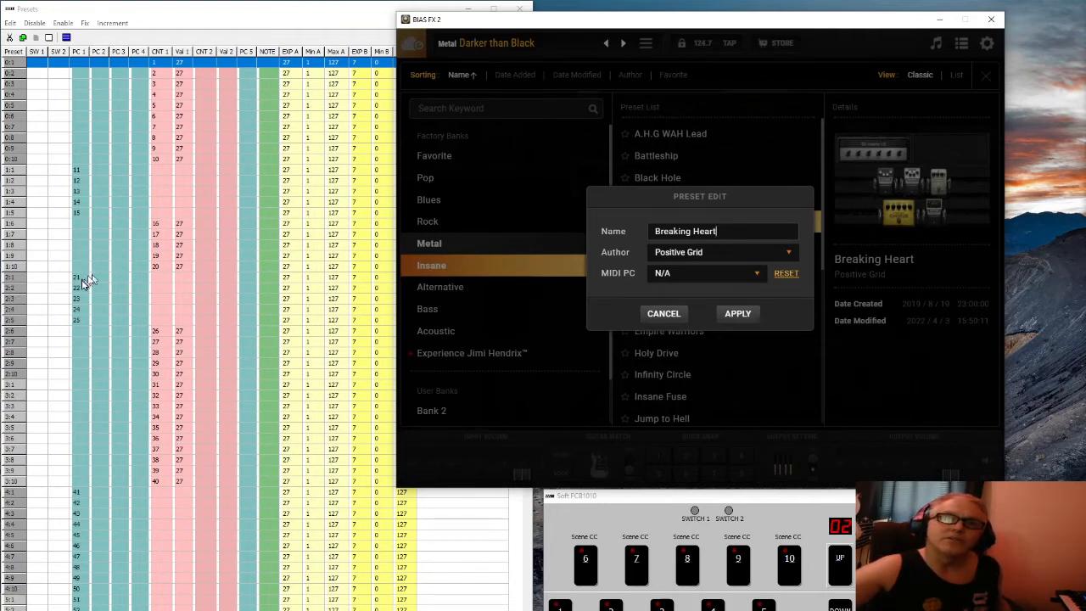
click(756, 273)
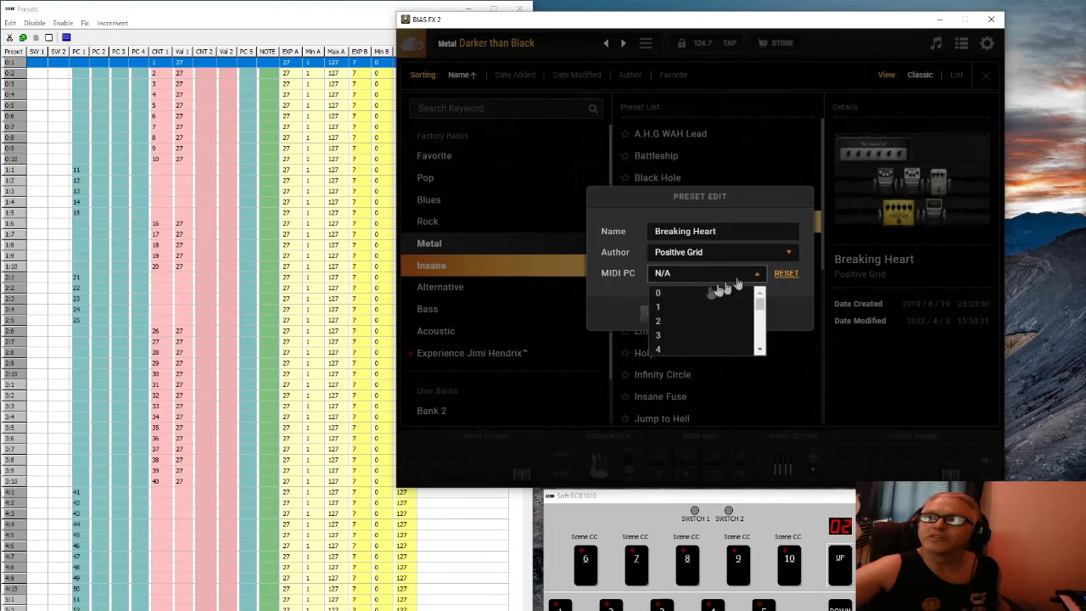
scroll(755, 327, down, 3)
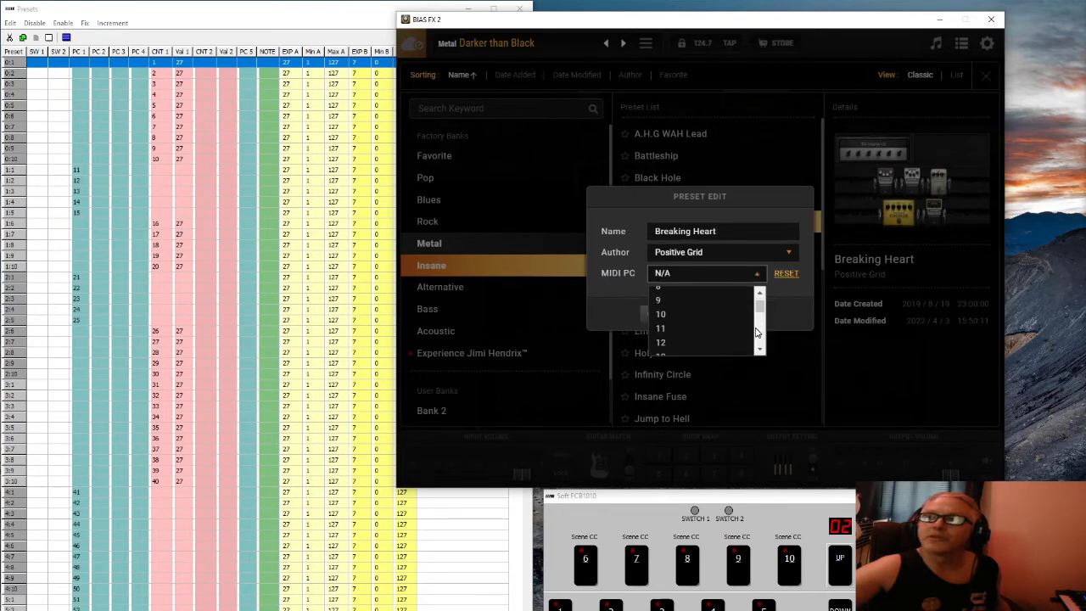
scroll(756, 331, down, 3)
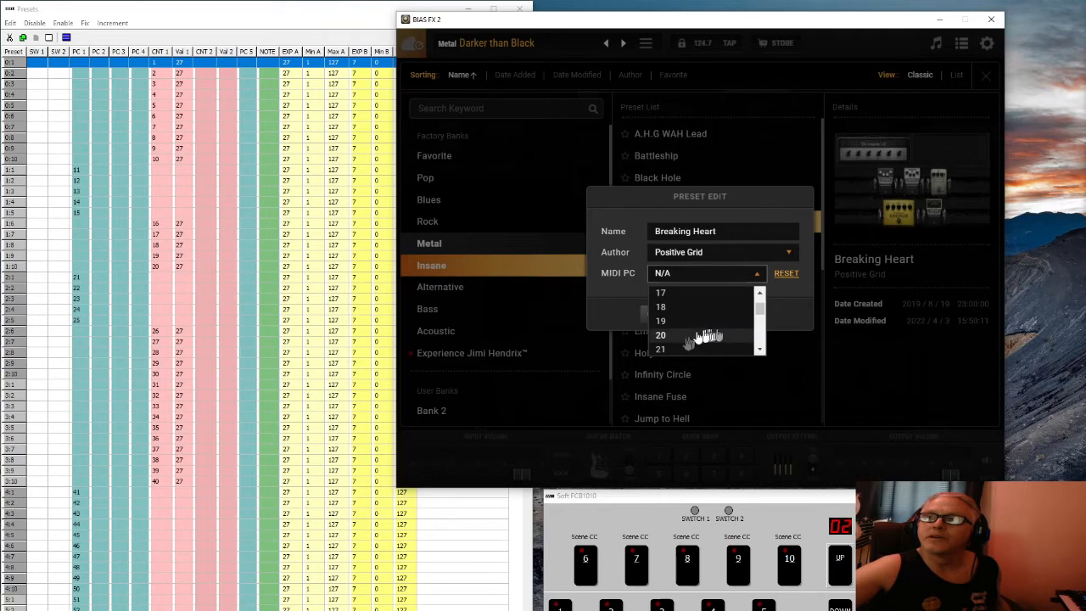
click(680, 350)
click(735, 319)
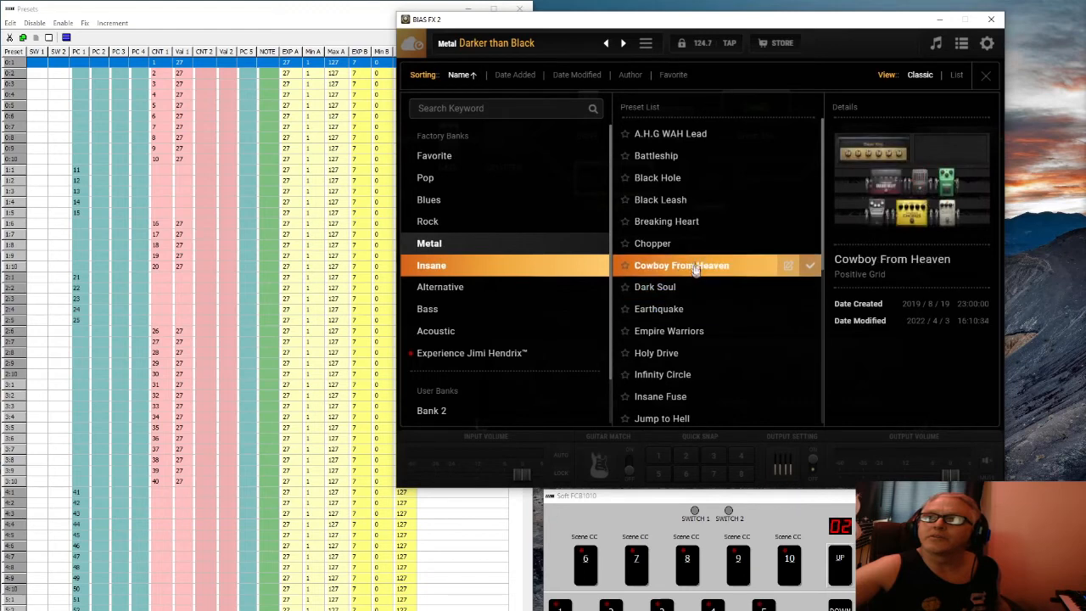
Assign MIDI program change 22 to the Chopper preset and apply the change
click(787, 243)
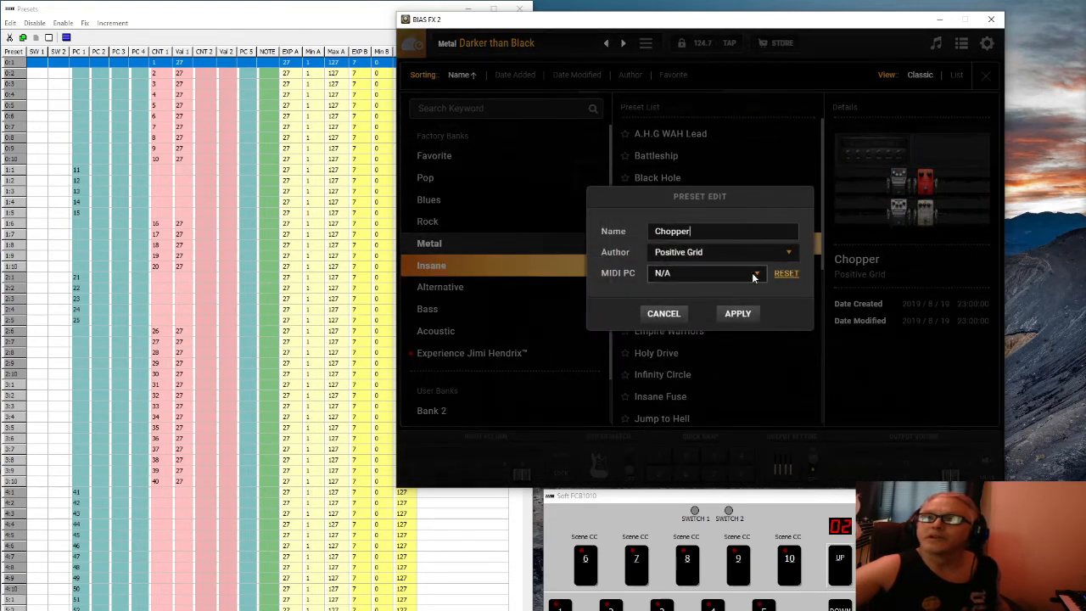
click(752, 272)
scroll(760, 327, down, 3)
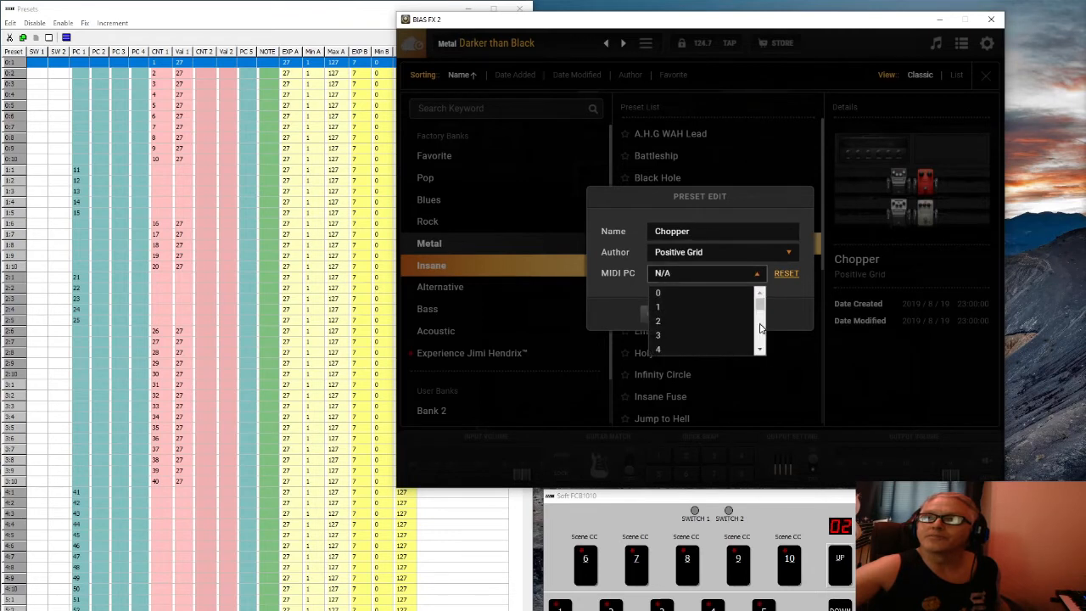
scroll(759, 331, down, 5)
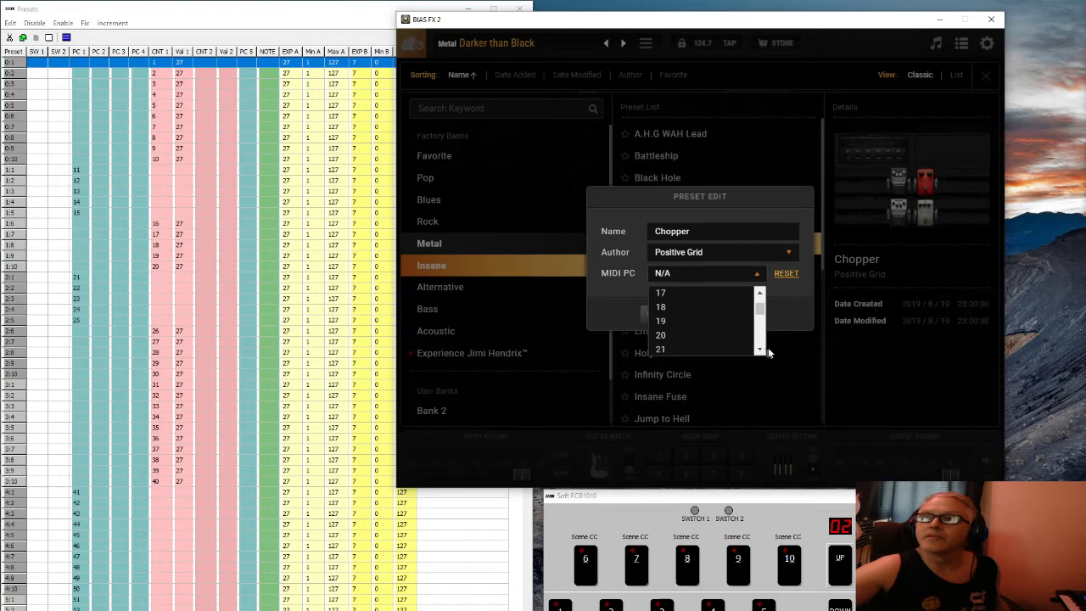
click(760, 350)
click(683, 340)
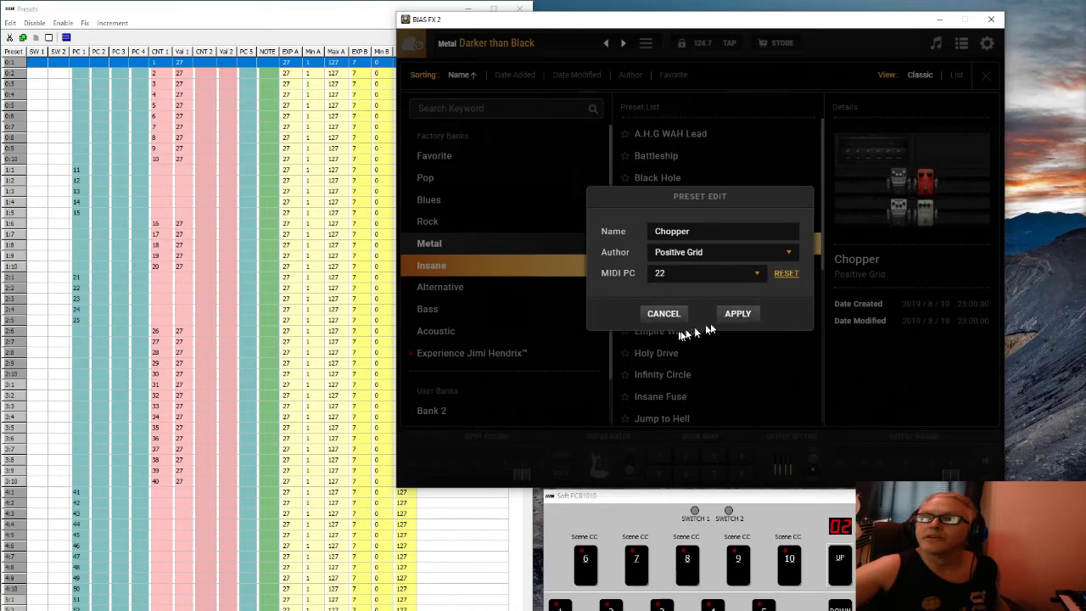
click(735, 313)
click(816, 396)
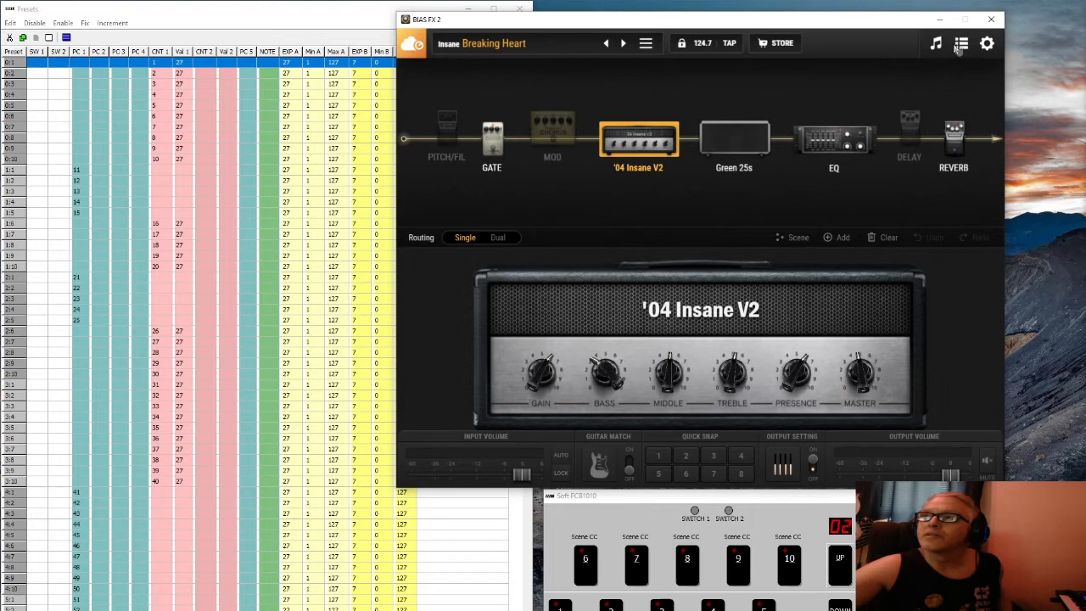
Go to MIDI Control Assignments and open the Utility > Scene assignment page for a new control
click(984, 46)
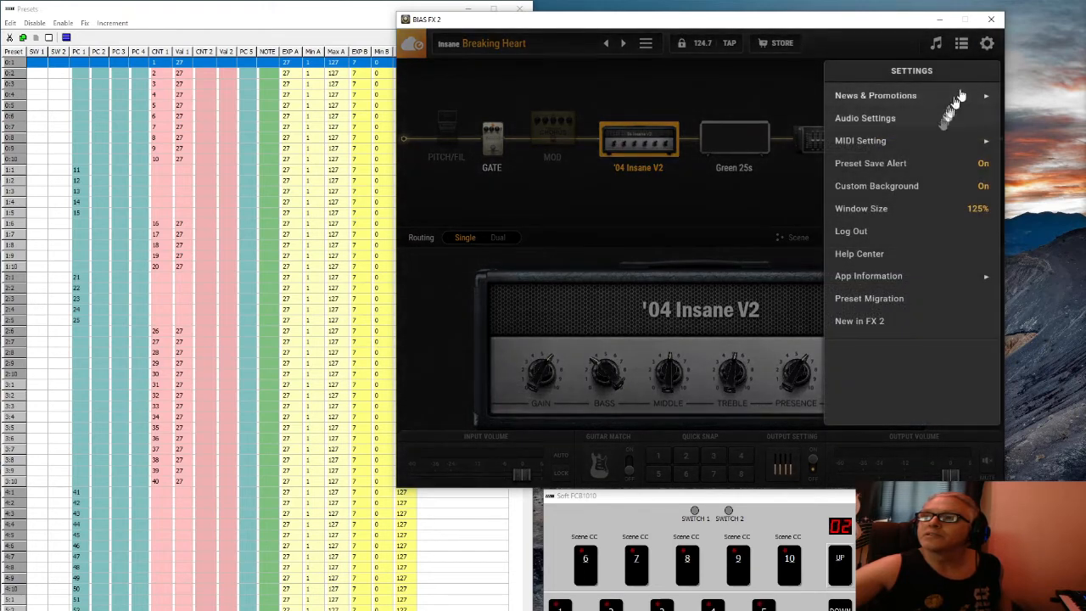
click(882, 143)
click(884, 117)
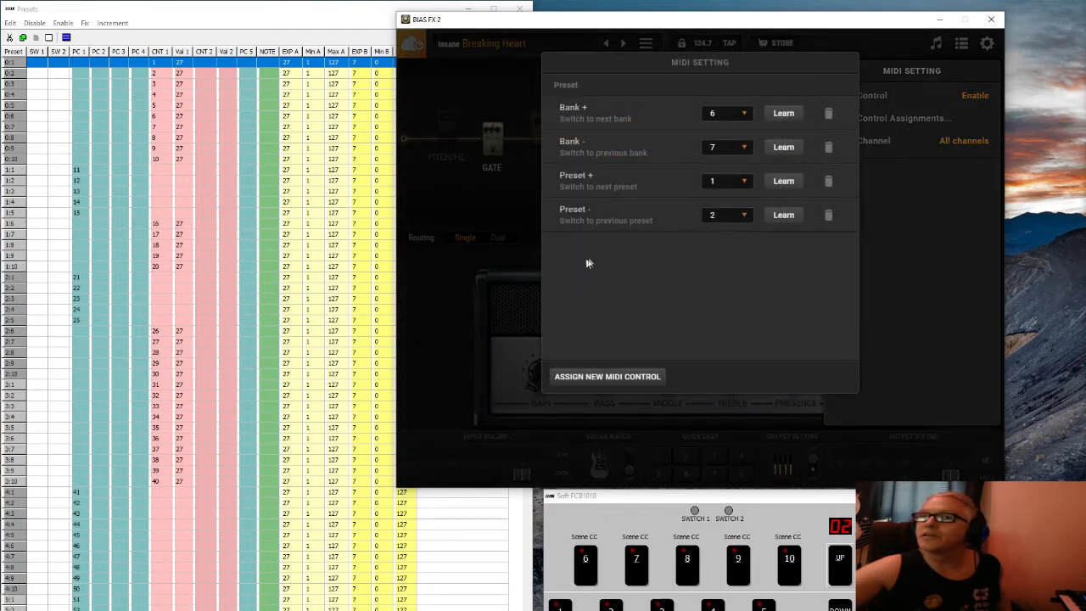
click(603, 375)
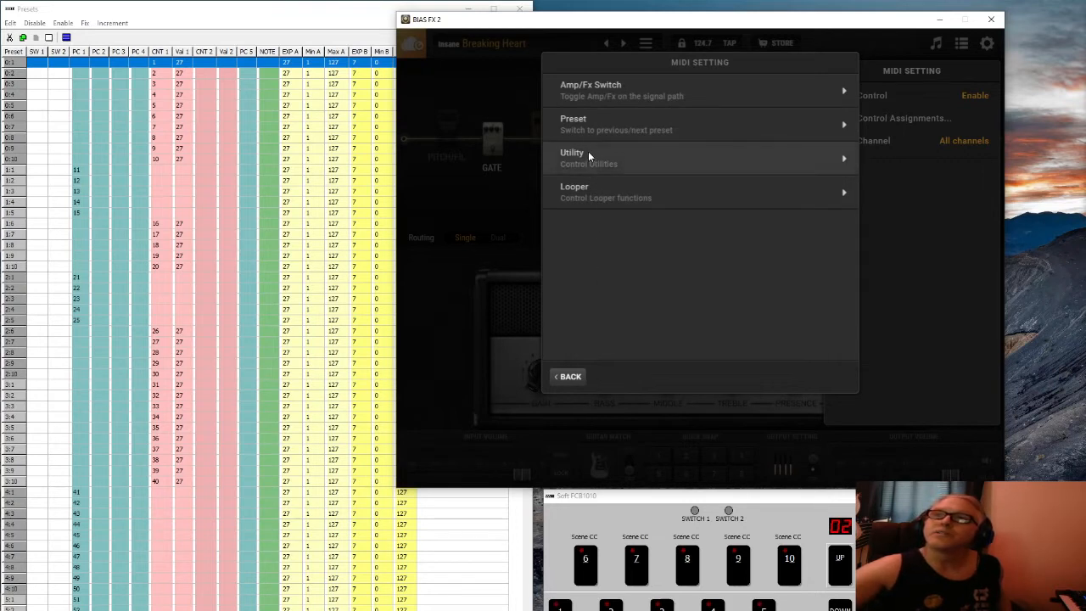
click(587, 153)
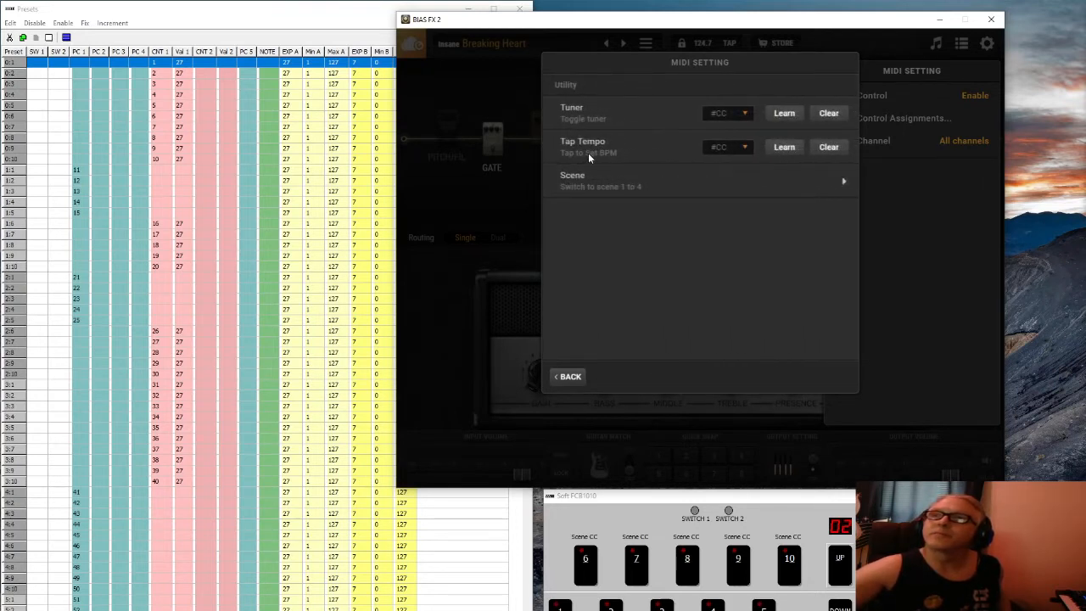
click(593, 182)
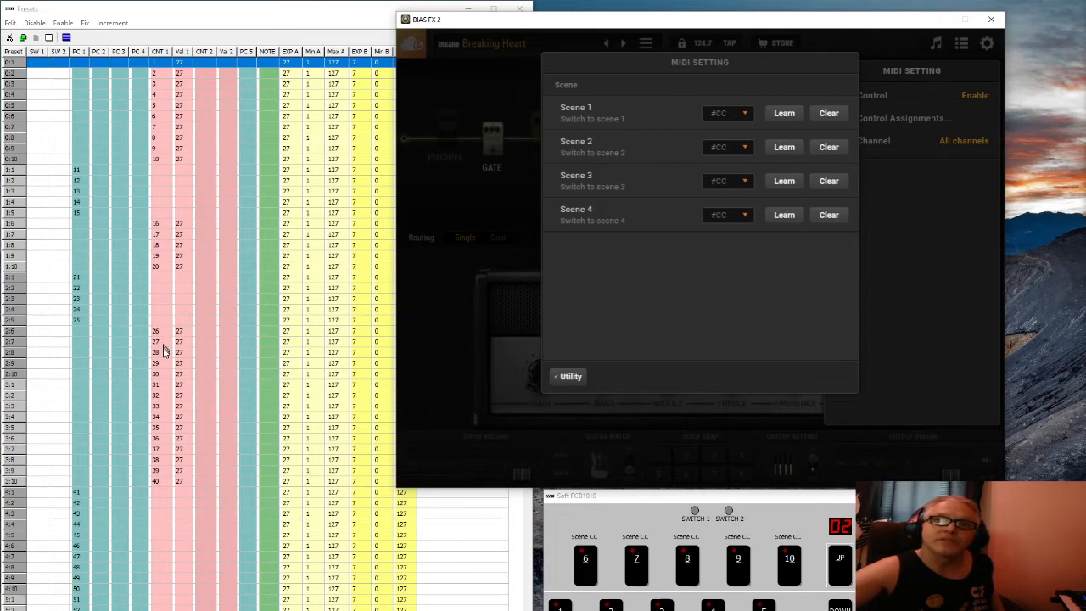
Assign CC 27 to Scene 1 and CC 28 to Scene 2
click(743, 116)
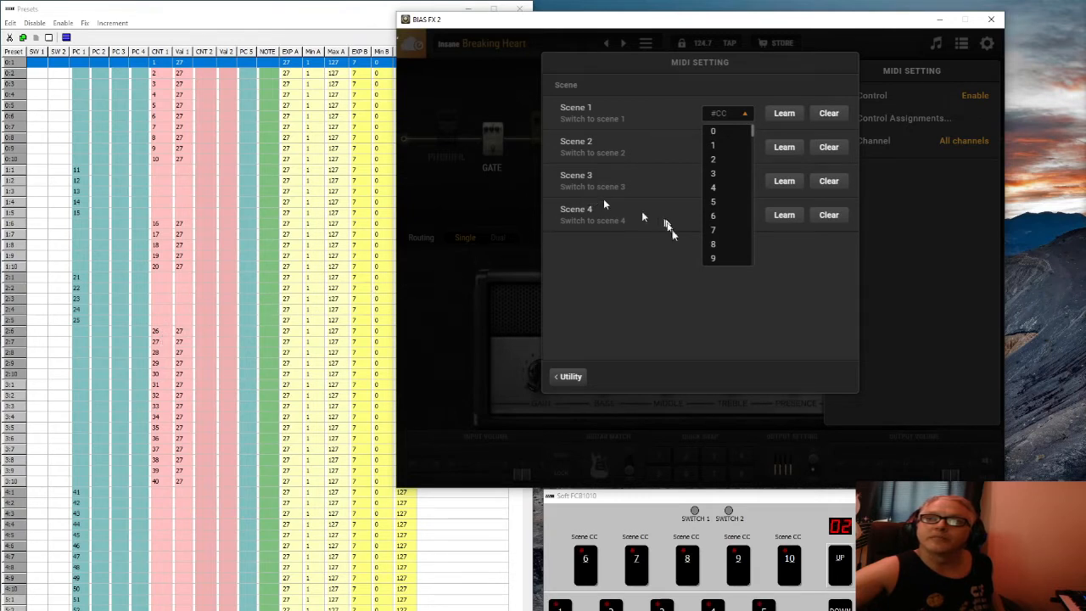
scroll(727, 219, down, 8)
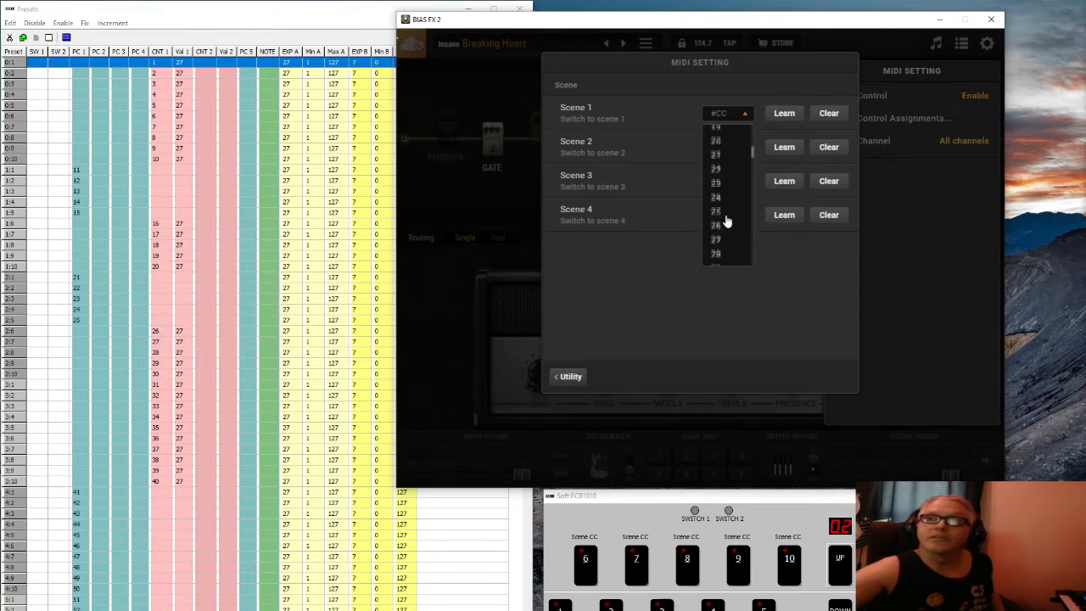
scroll(727, 222, up, 3)
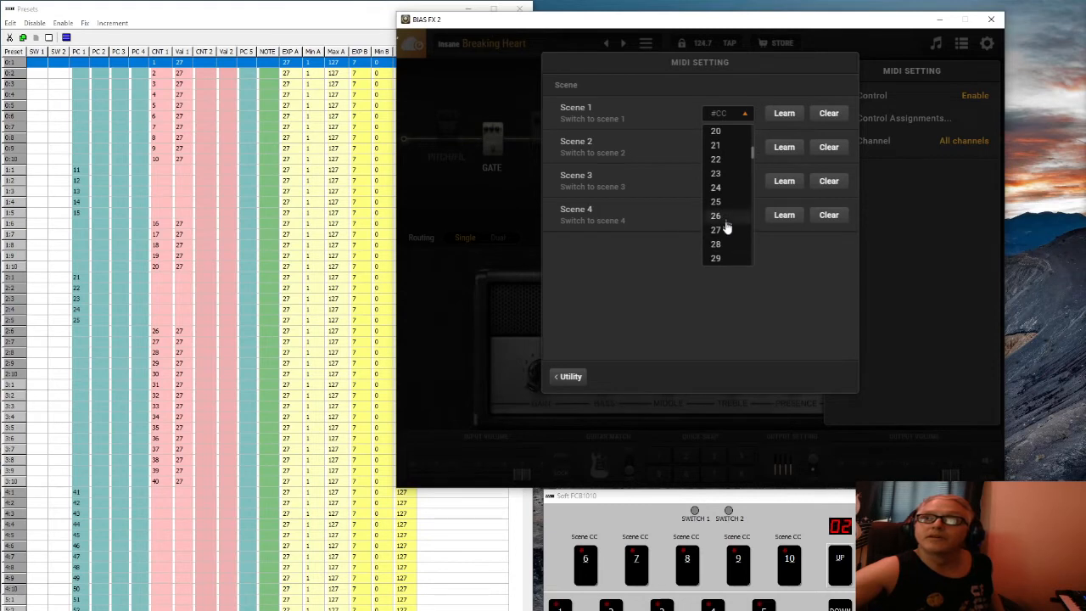
click(715, 230)
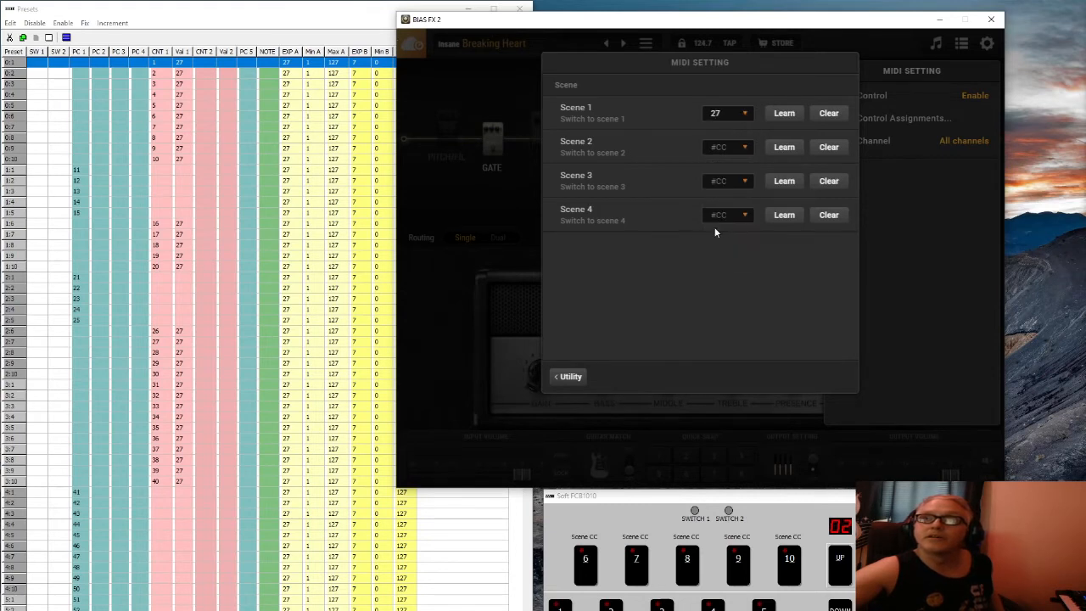
click(738, 150)
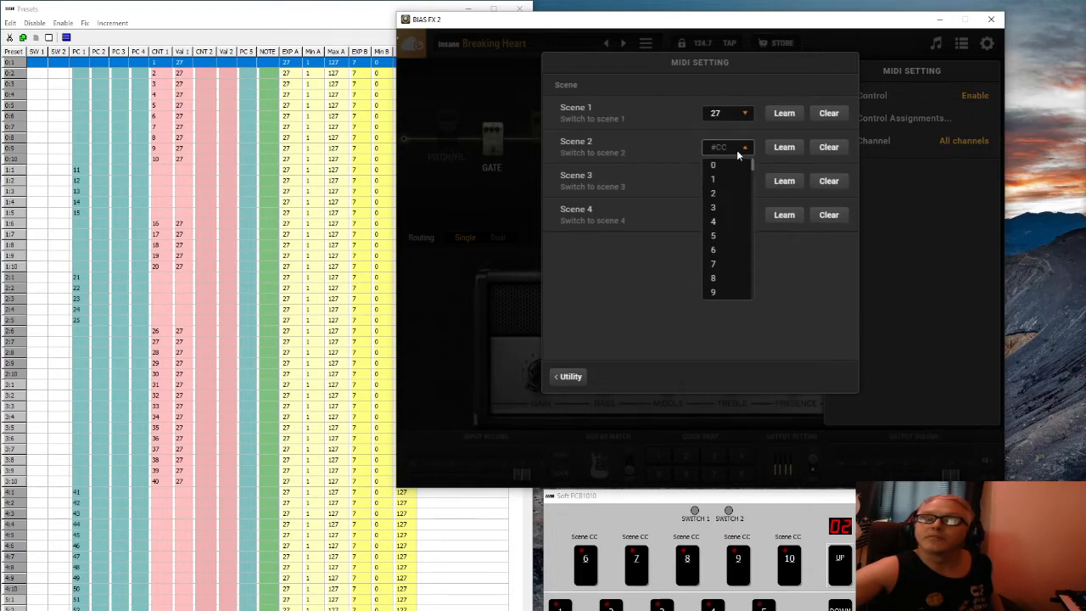
scroll(721, 208, down, 10)
scroll(728, 266, down, 1)
scroll(728, 266, up, 2)
scroll(727, 258, up, 3)
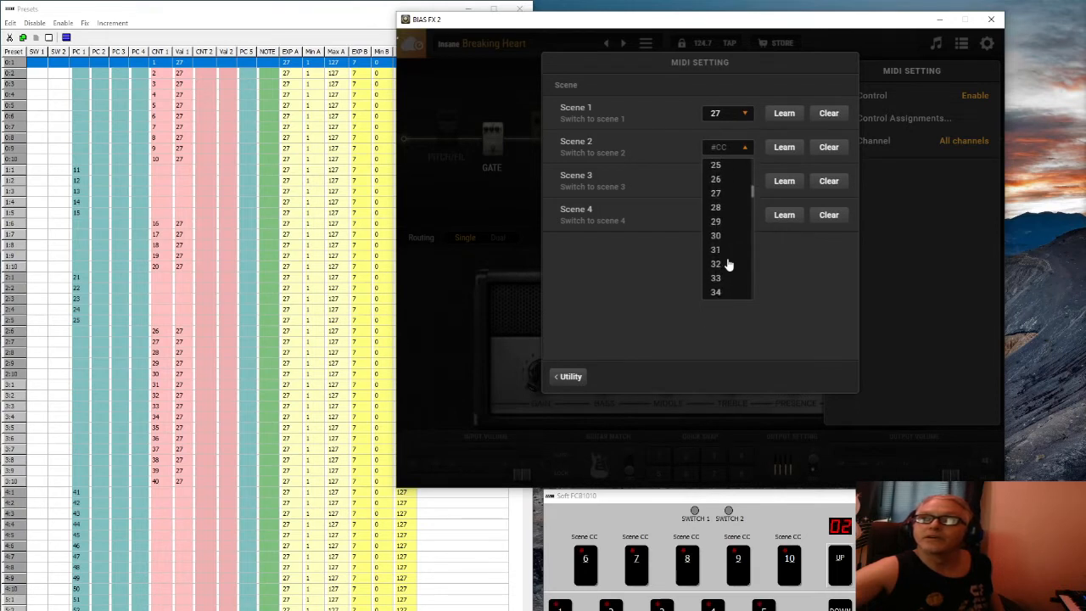
click(718, 208)
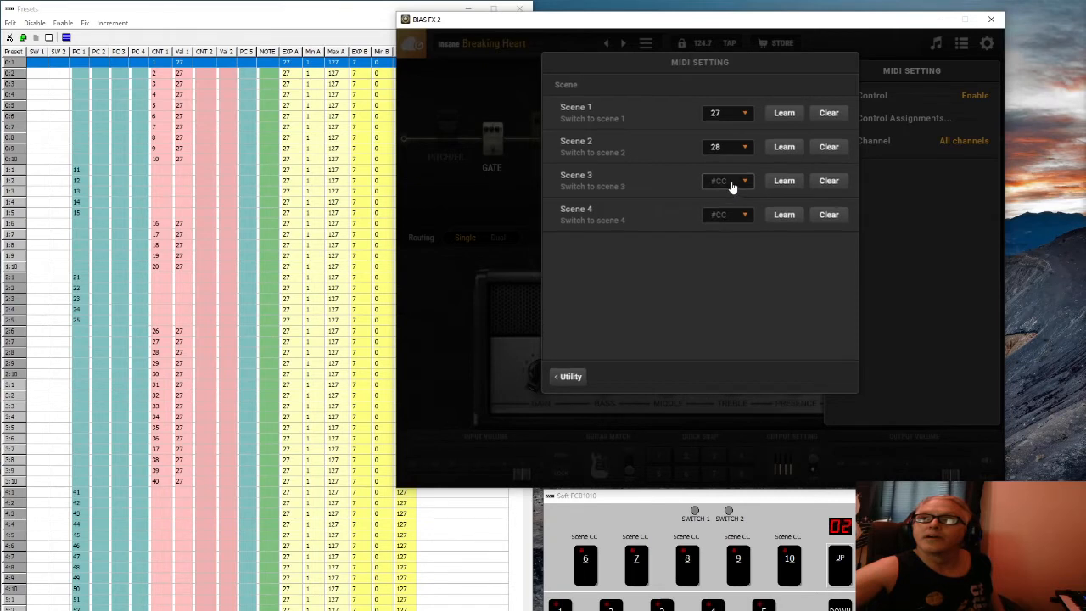
Assign CC 29 to Scene 3 and CC 30 to Scene 4
click(733, 185)
scroll(726, 243, down, 6)
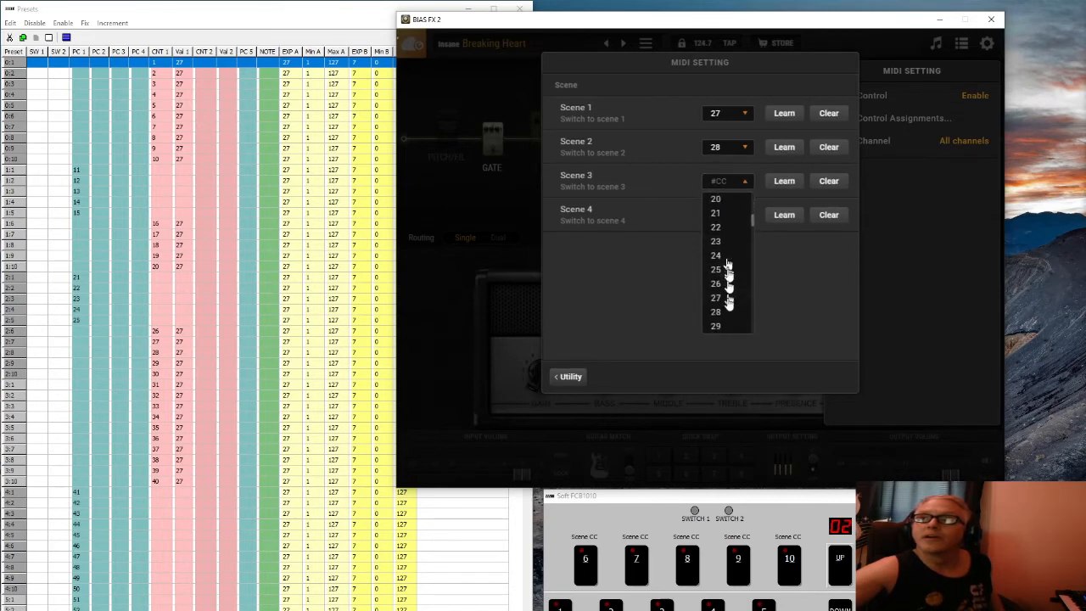
click(722, 323)
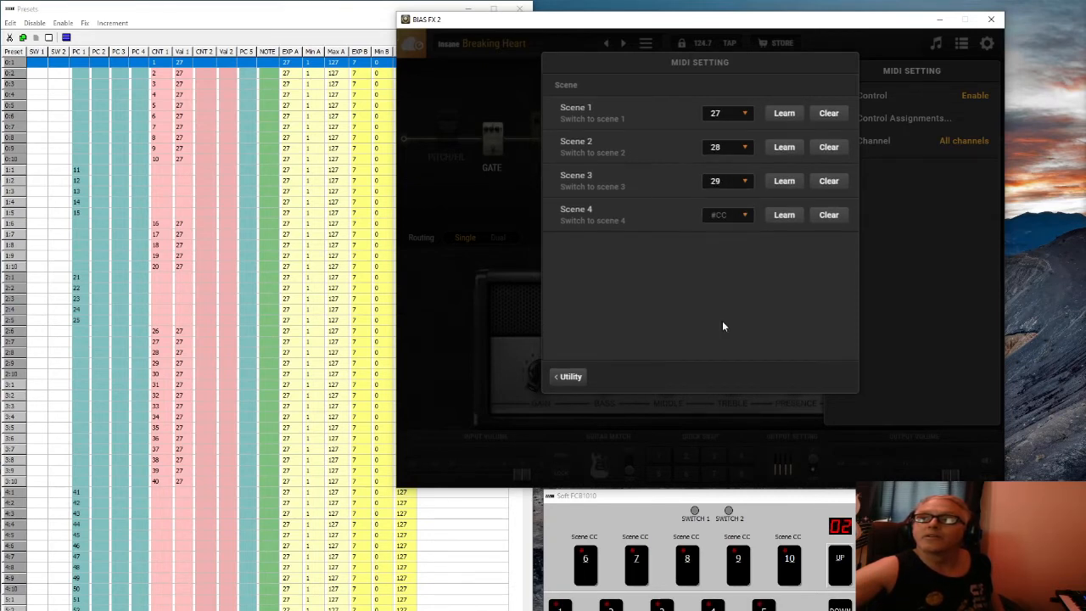
click(733, 217)
scroll(732, 289, down, 5)
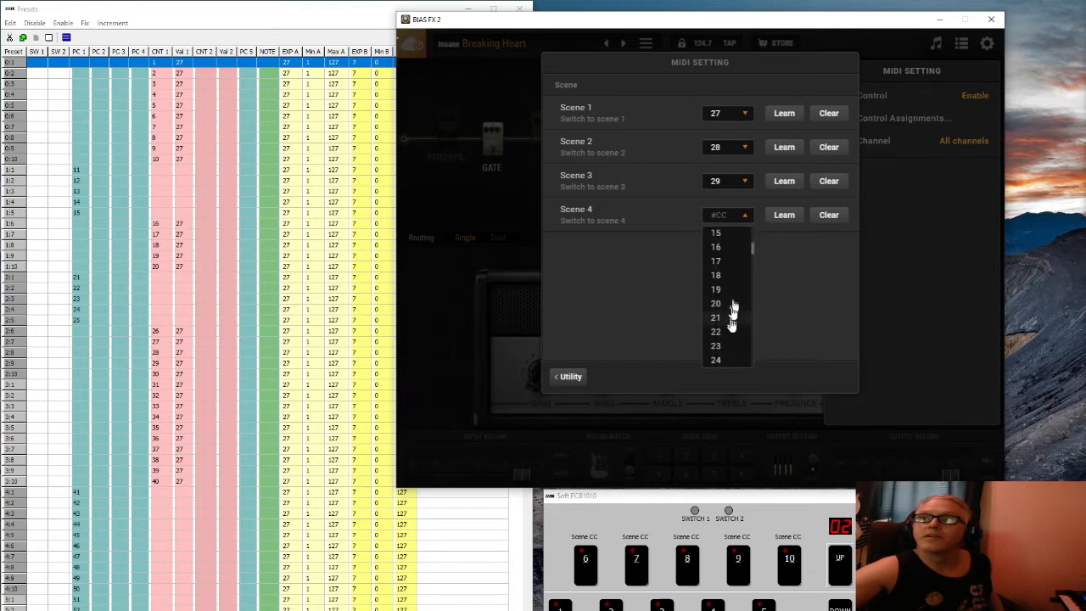
scroll(731, 314, down, 3)
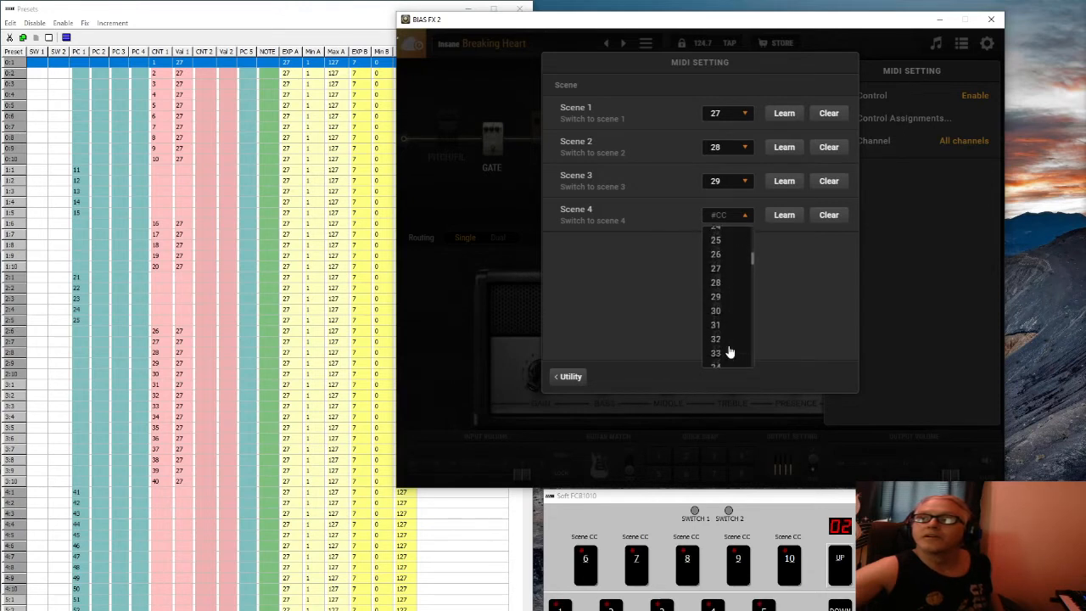
click(728, 305)
Back out of and close the MIDI settings, then turn on scenes for the preset
click(576, 379)
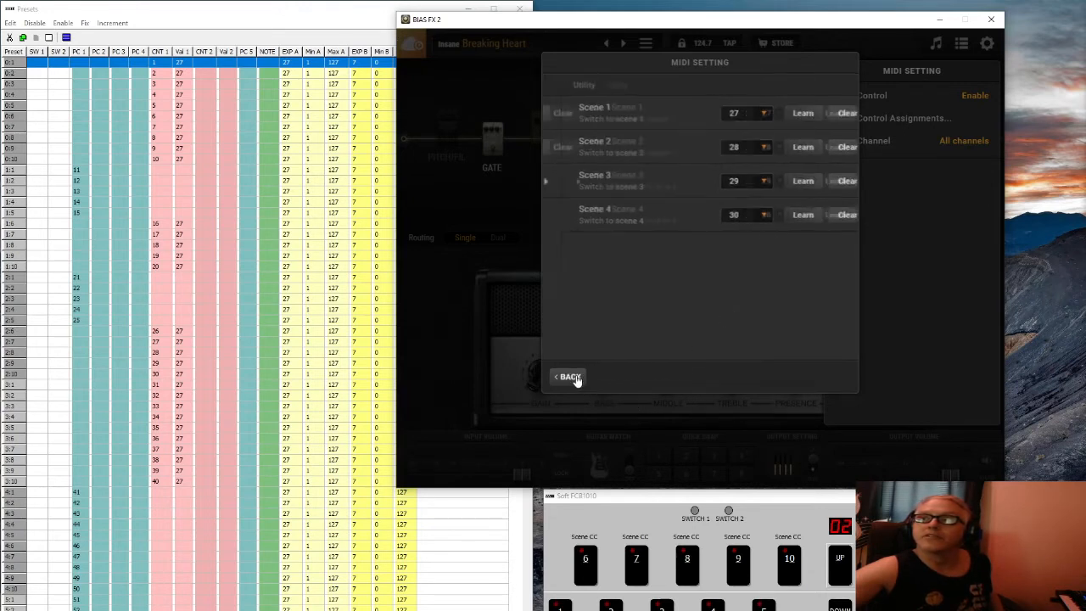
click(576, 380)
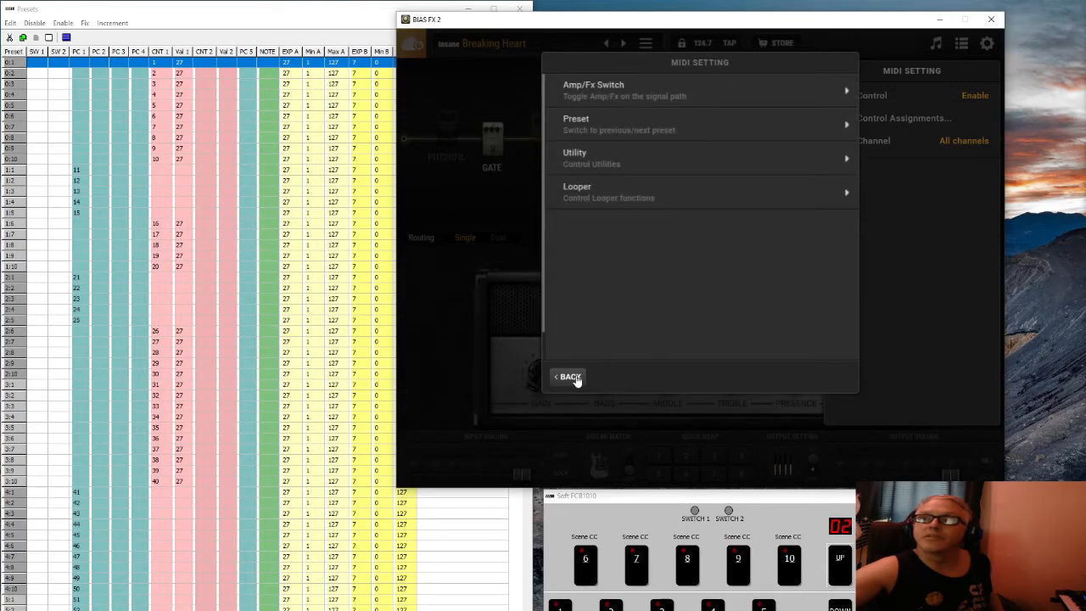
click(574, 378)
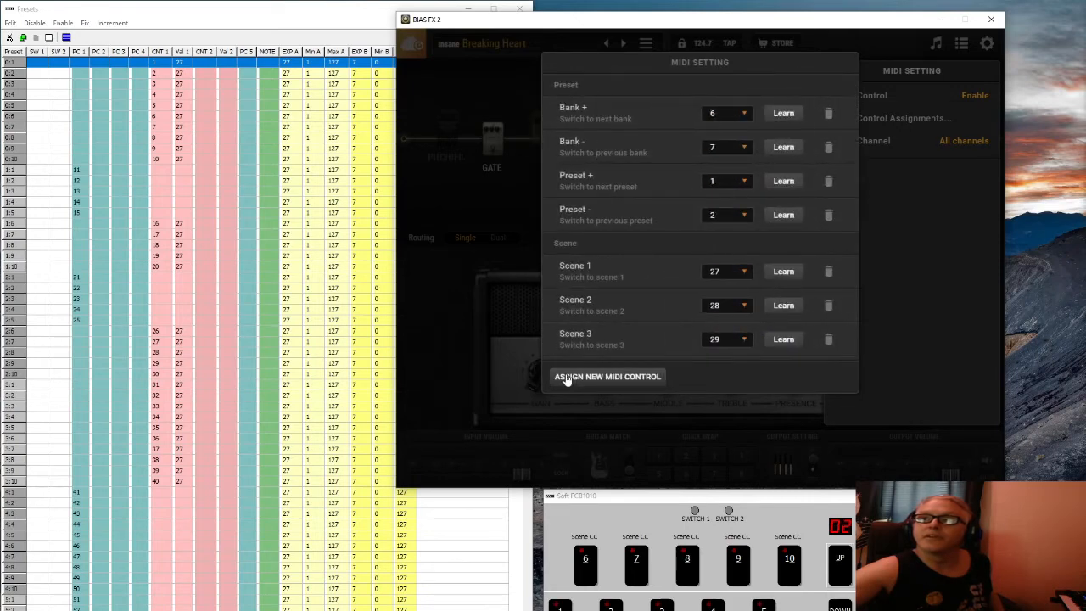
click(491, 283)
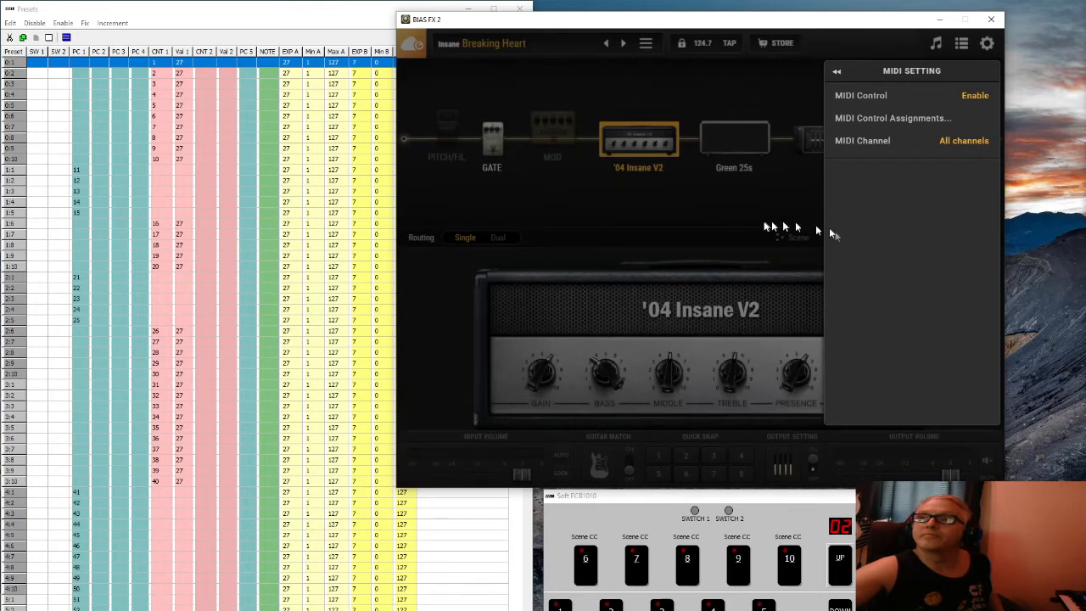
click(763, 226)
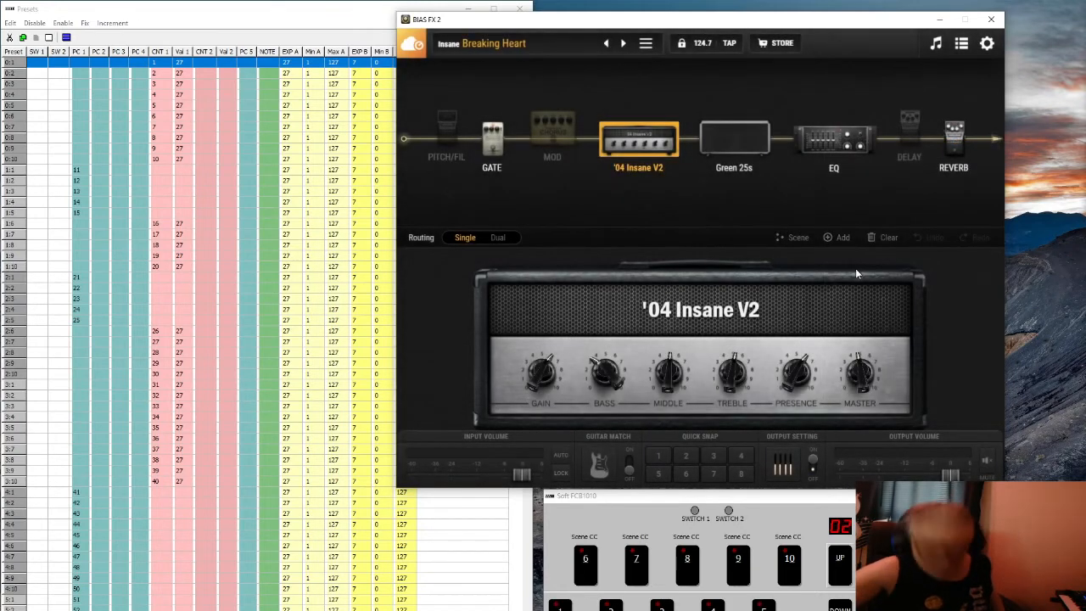
click(796, 240)
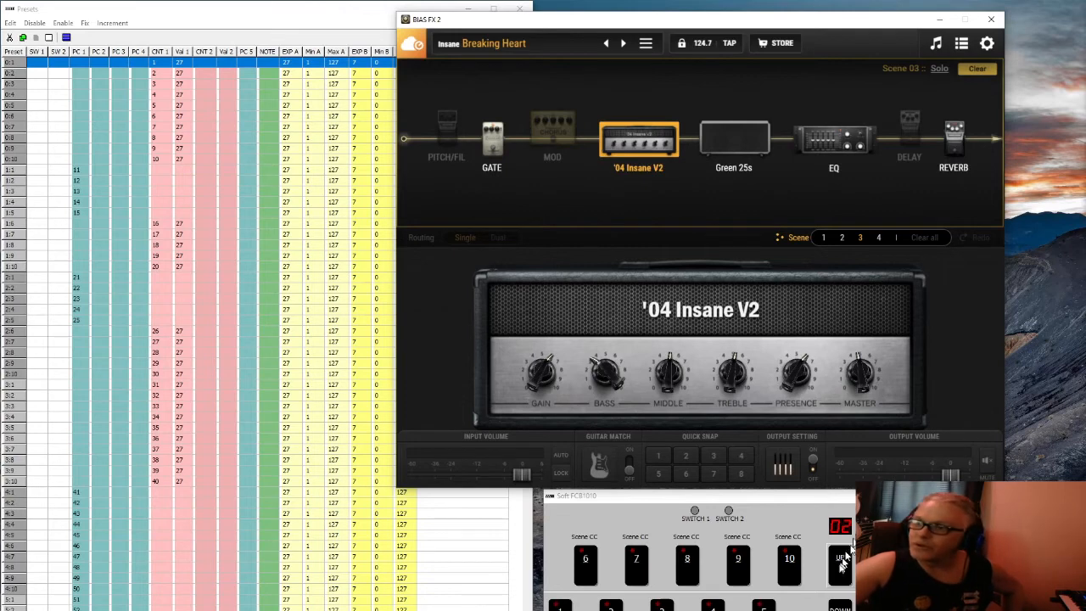
Step the foot controller up to bank 03, then bring up BIAS FX 2's settings menu
click(836, 577)
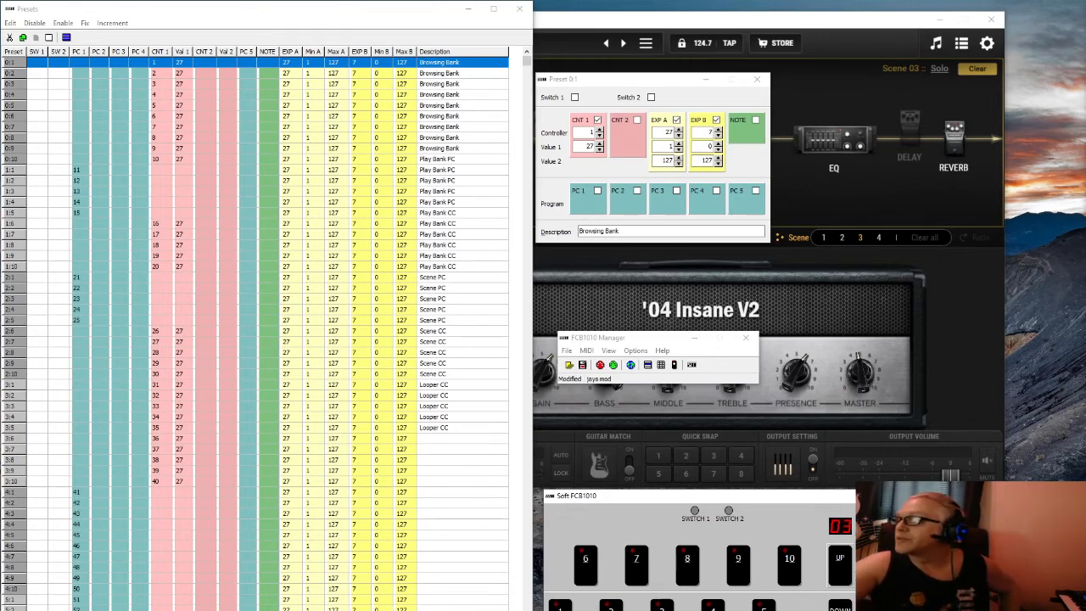
click(984, 329)
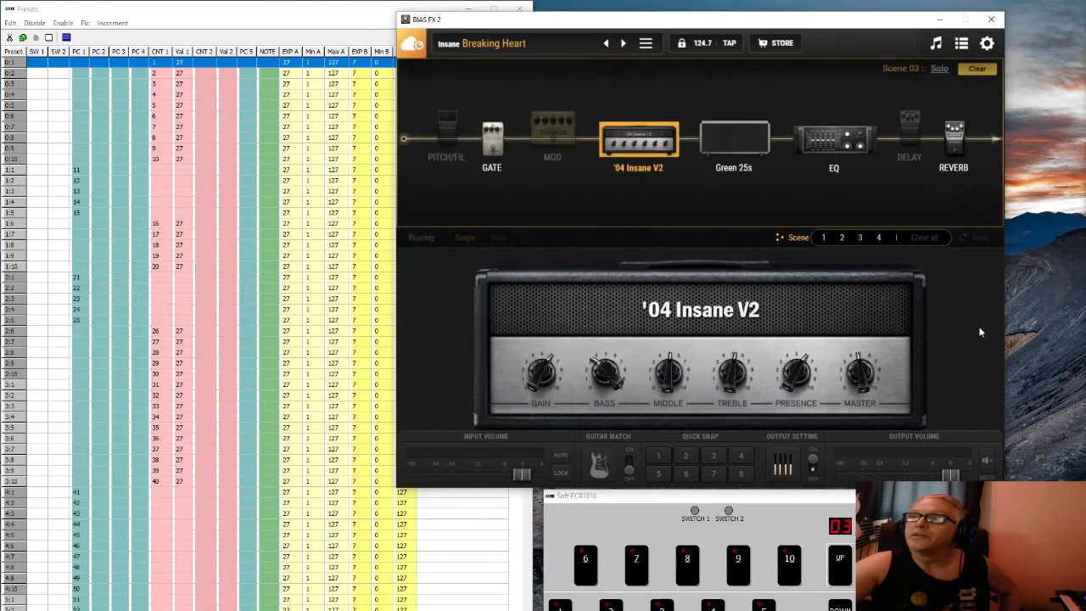
click(986, 45)
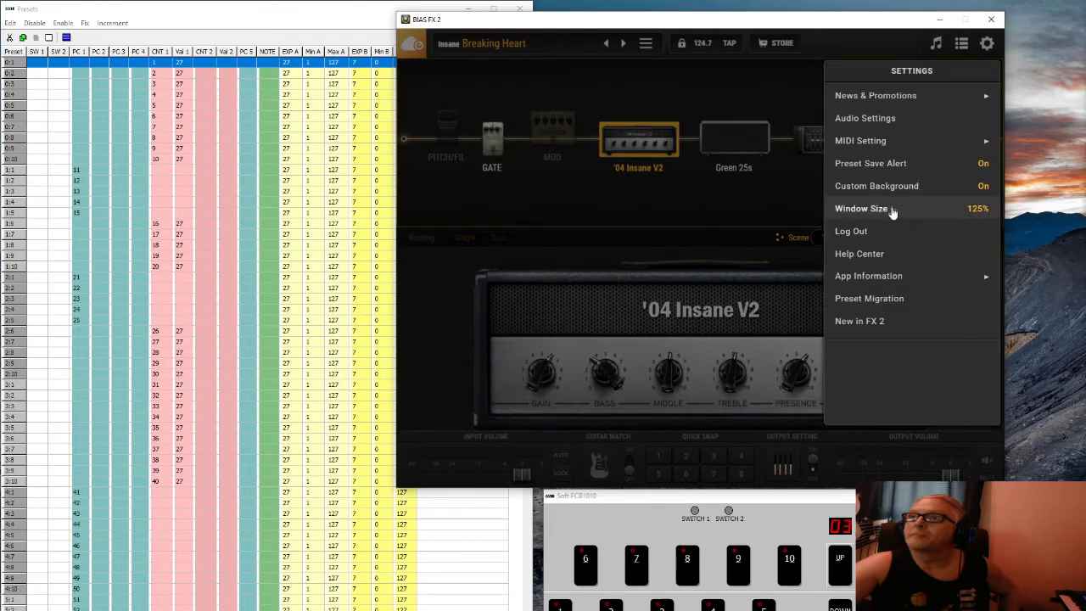
Start a new MIDI control assignment from MIDI Control Assignments and choose the Looper category
click(888, 144)
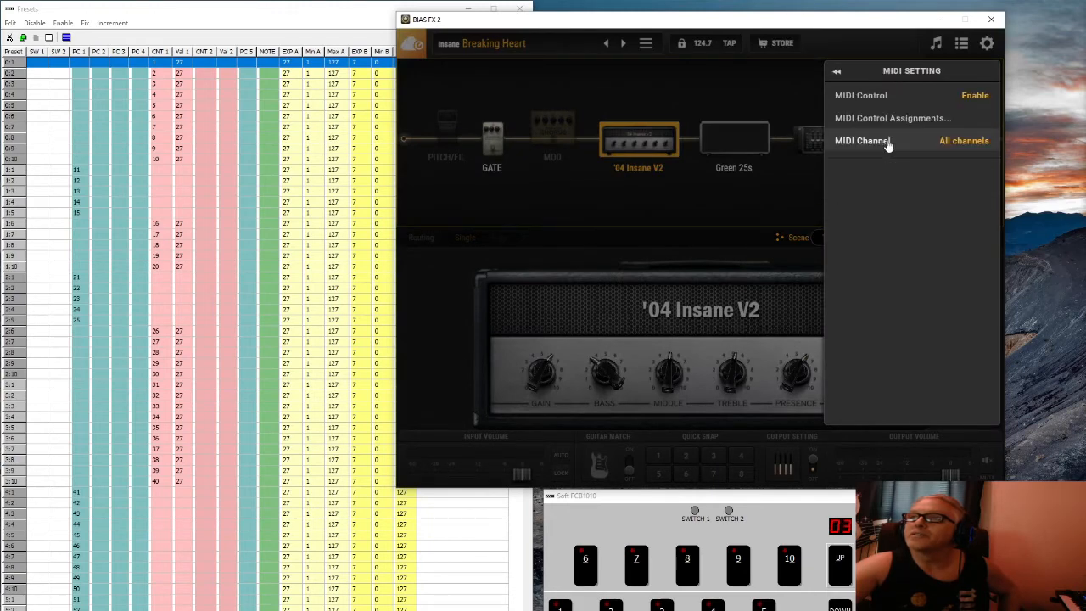
click(888, 121)
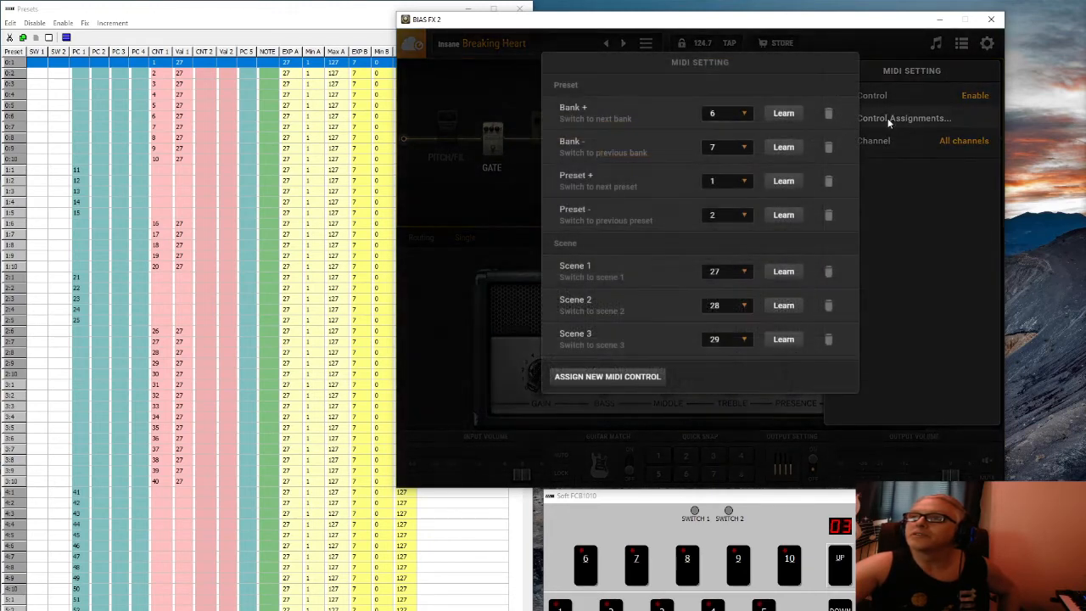
click(657, 376)
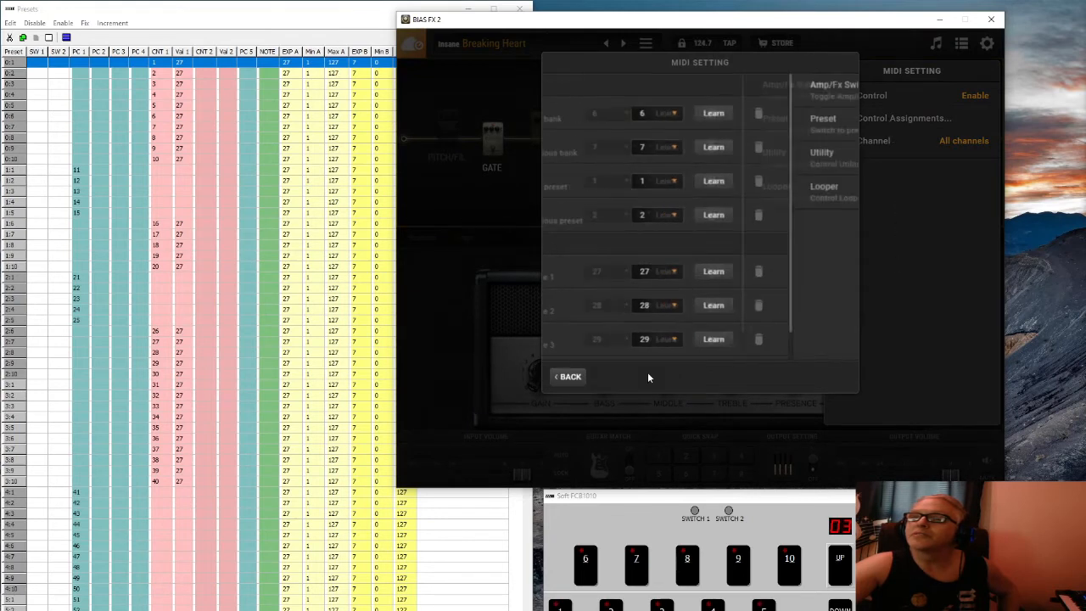
click(643, 191)
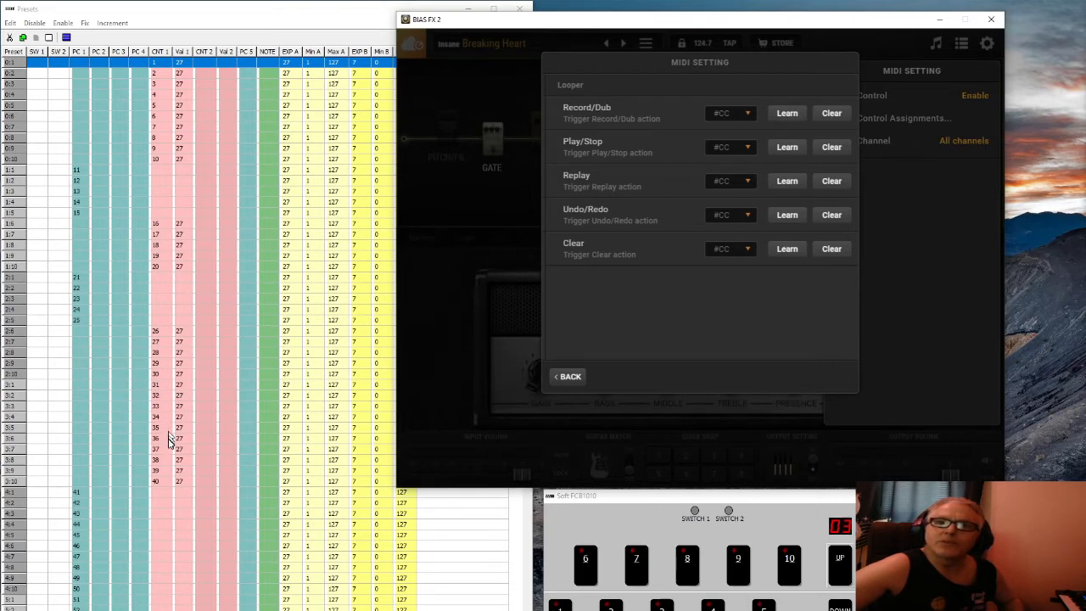
Set the looper's Record/Dub to CC 31, Play/Stop to CC 32 and Replay to CC 33
click(747, 113)
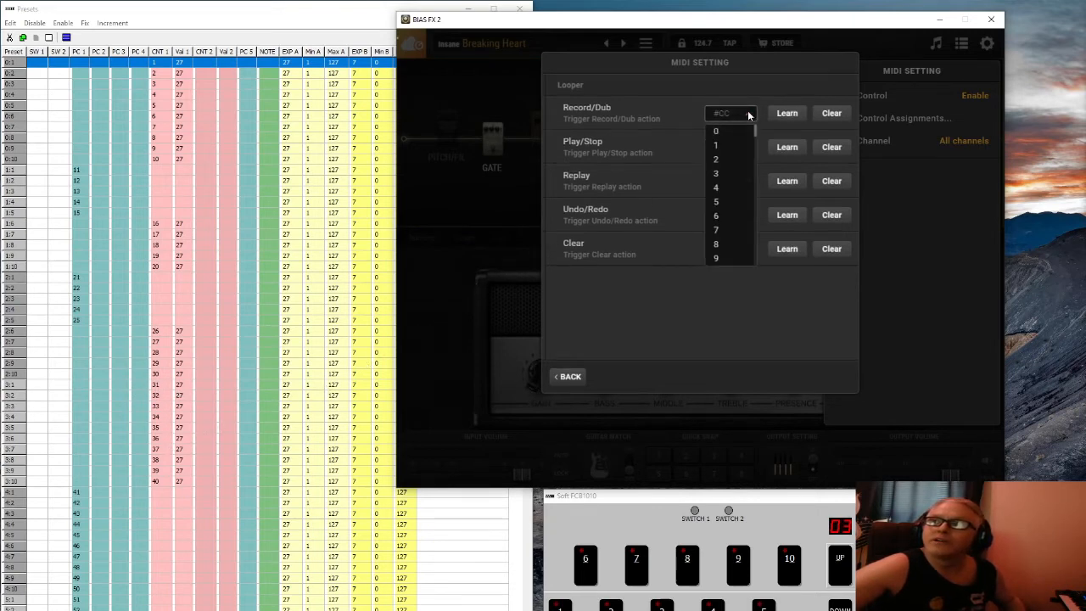
scroll(739, 234, down, 8)
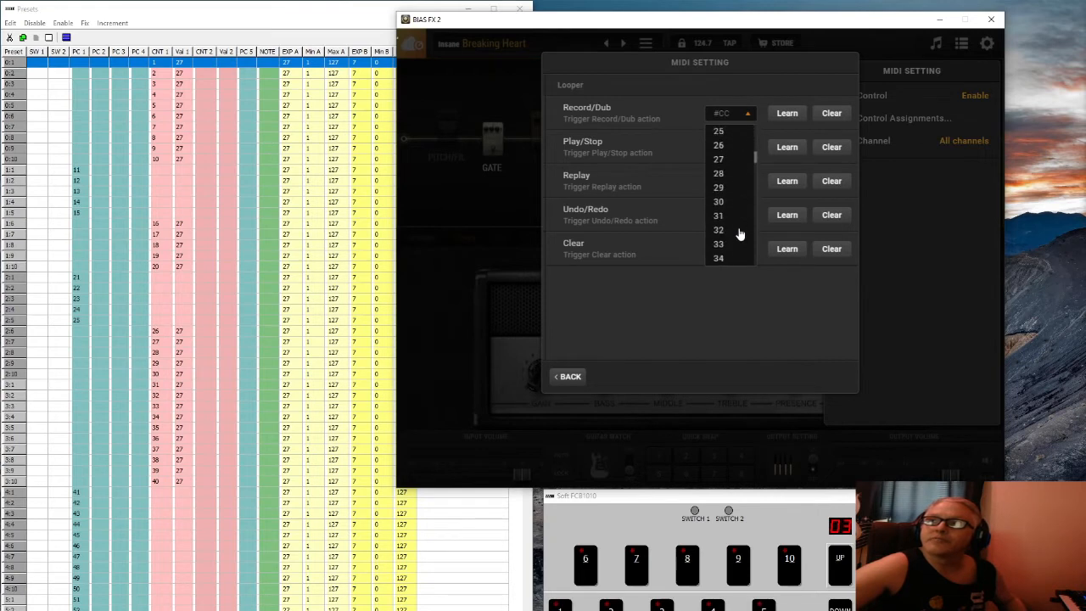
click(719, 217)
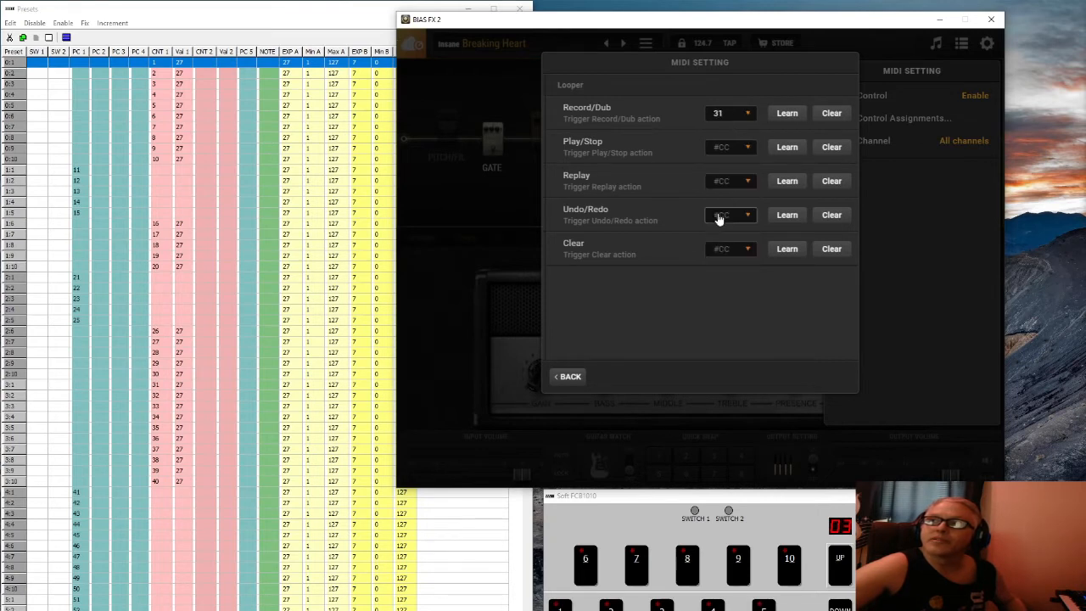
click(739, 148)
scroll(730, 225, down, 10)
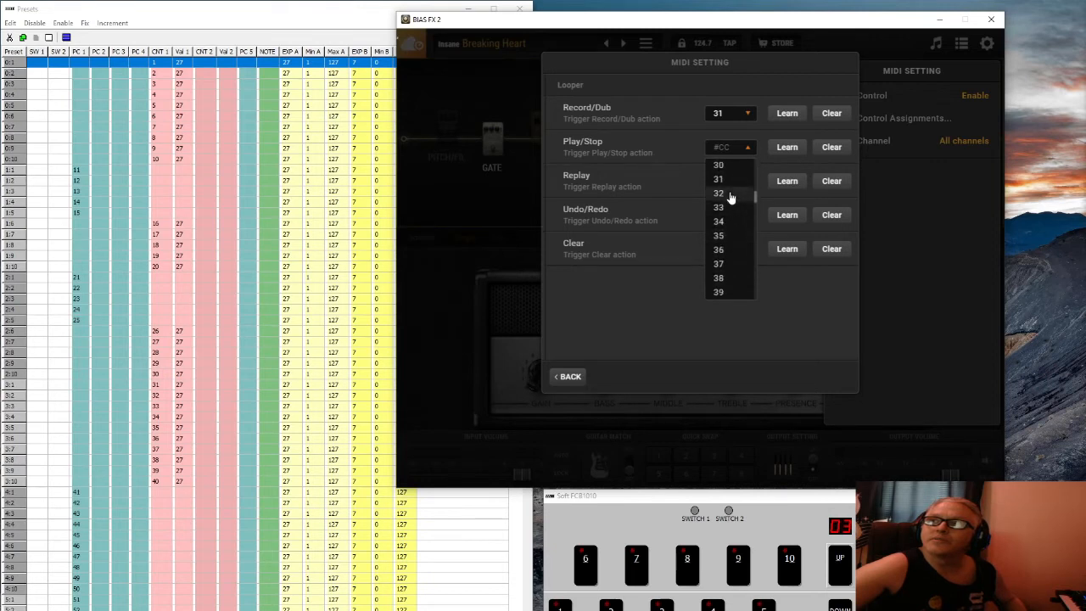
click(728, 193)
click(730, 187)
scroll(735, 271, down, 8)
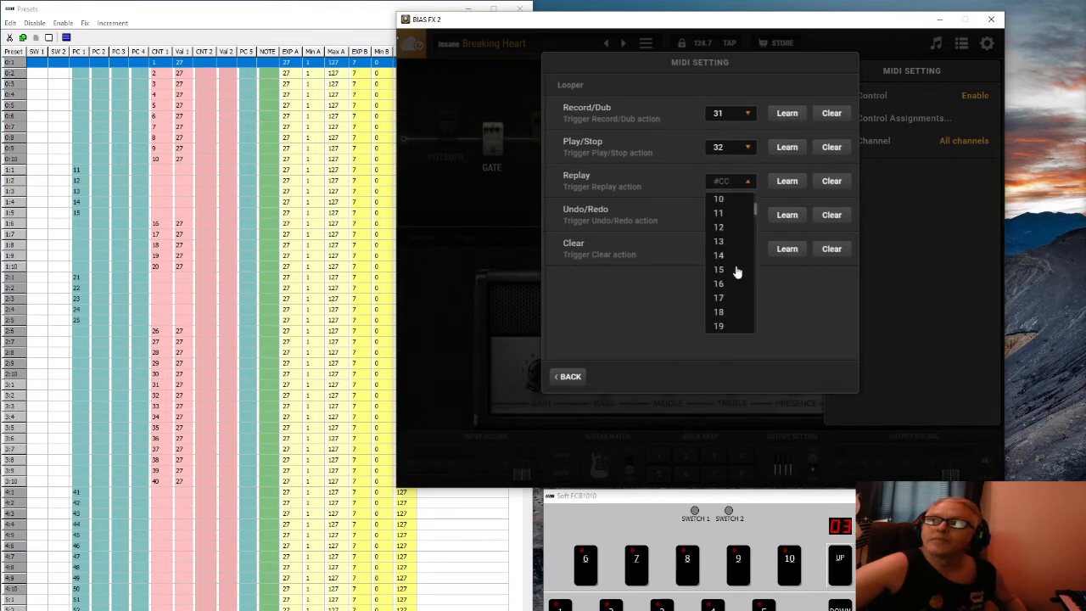
click(734, 312)
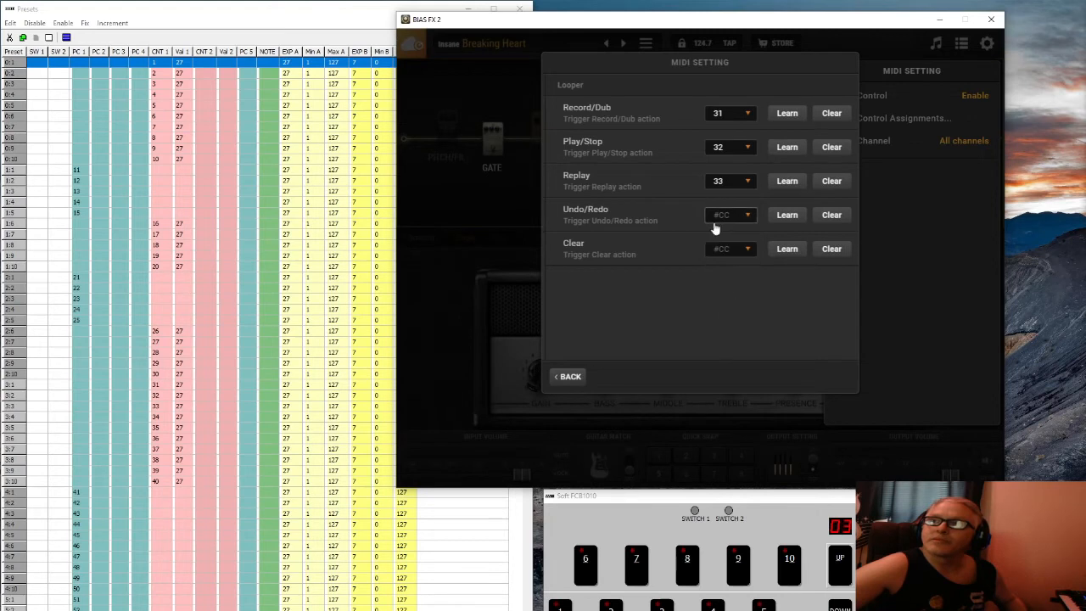
Set the looper's Undo/Redo to CC 34 and Clear to CC 35
click(726, 217)
scroll(738, 315, down, 8)
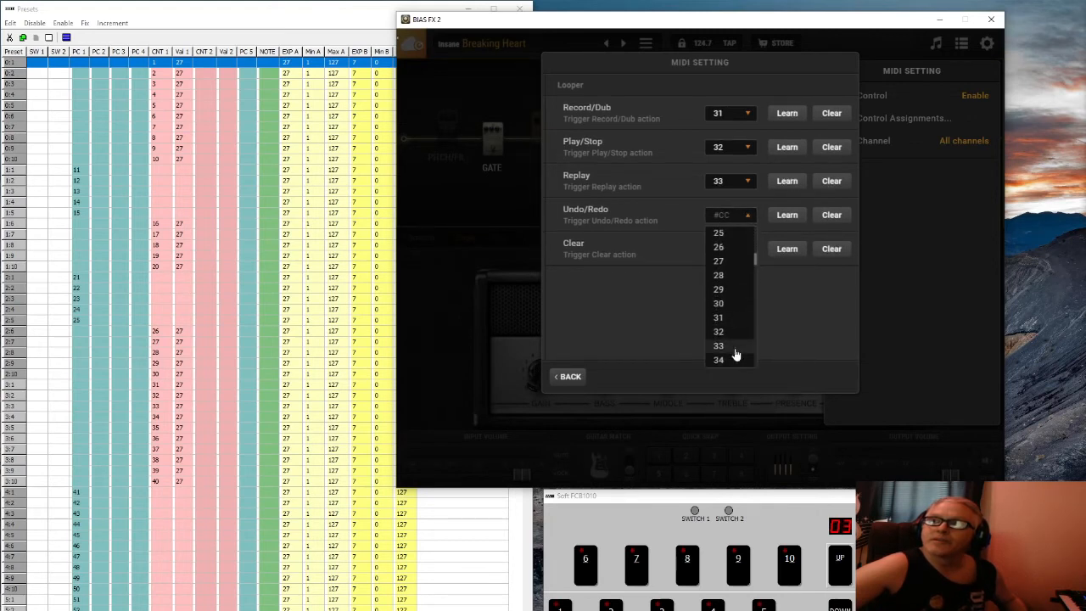
click(735, 360)
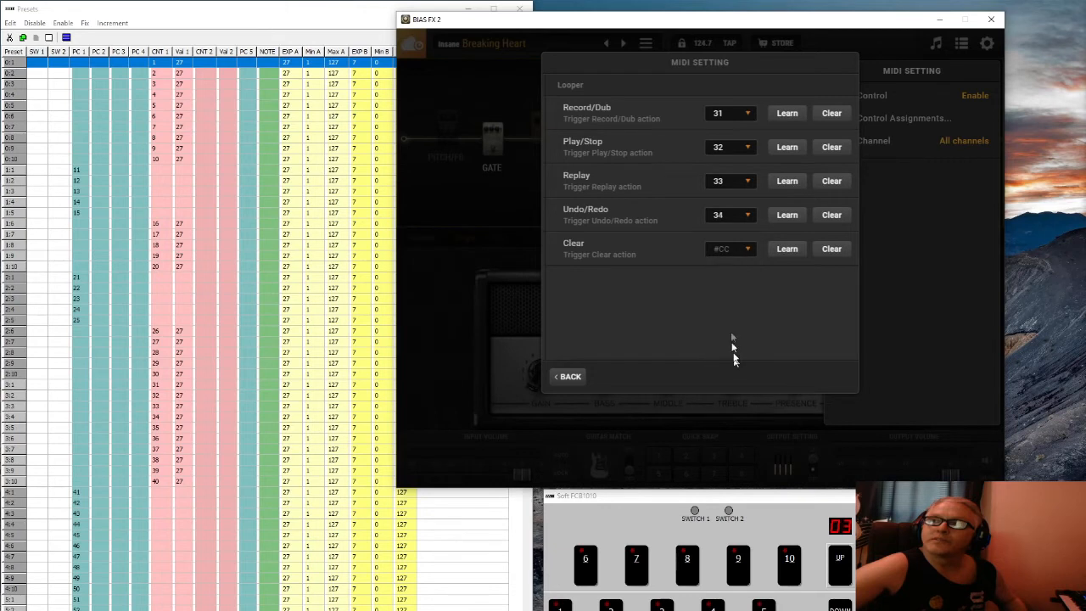
click(726, 249)
scroll(728, 333, down, 8)
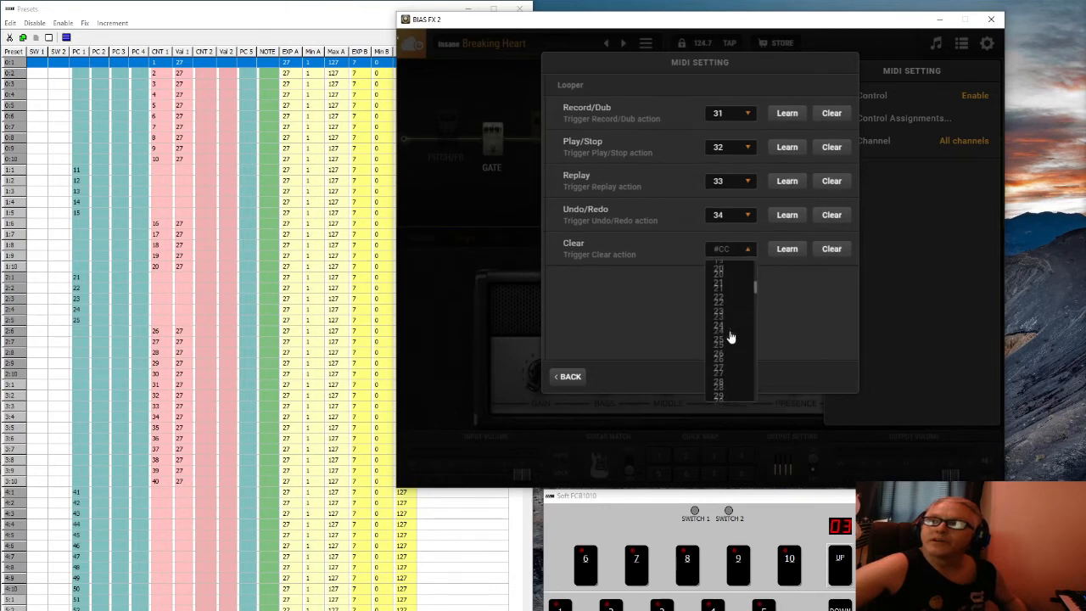
scroll(730, 338, down, 2)
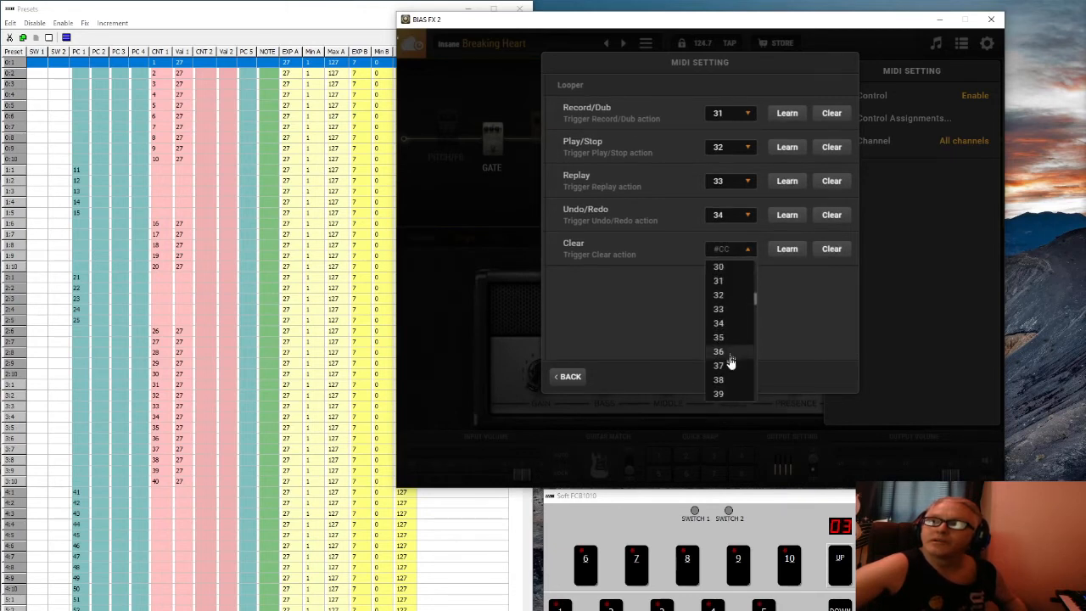
click(725, 339)
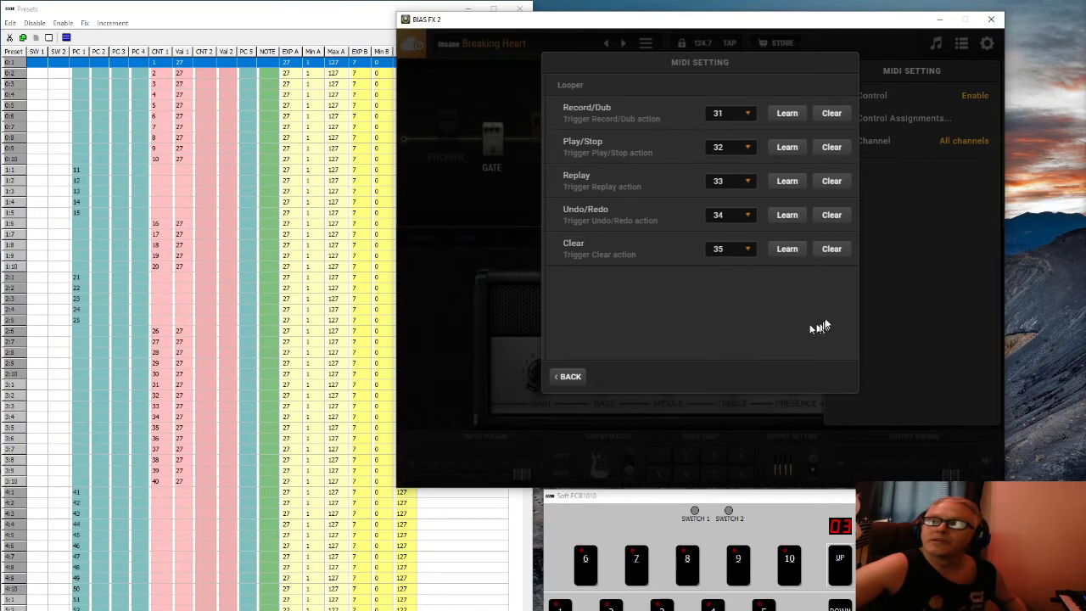
Back out of the Looper assignments and close the MIDI assignment dialog and settings panel
click(569, 378)
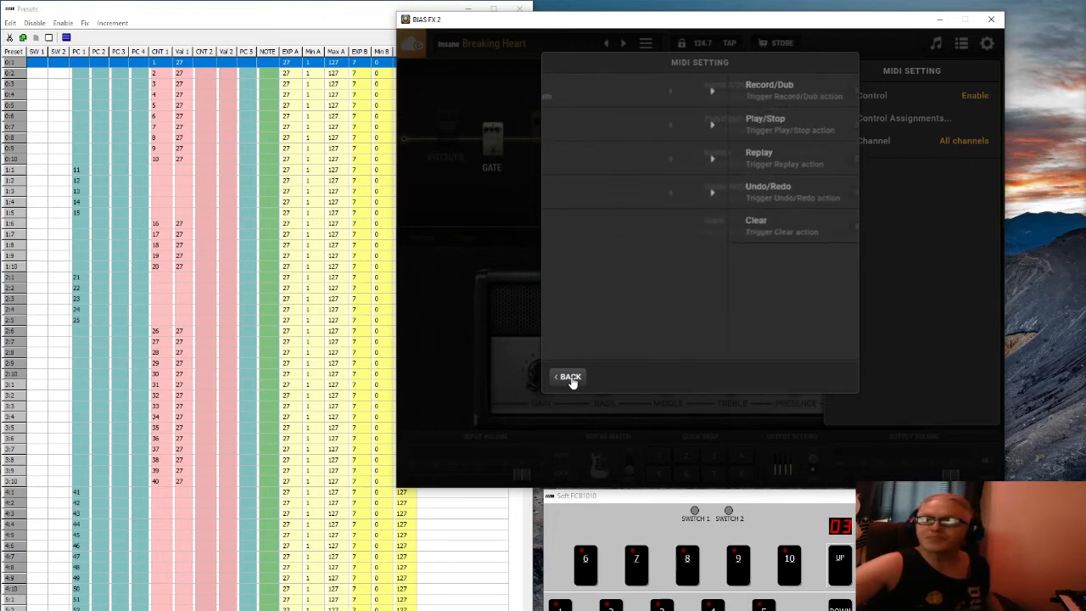
click(570, 378)
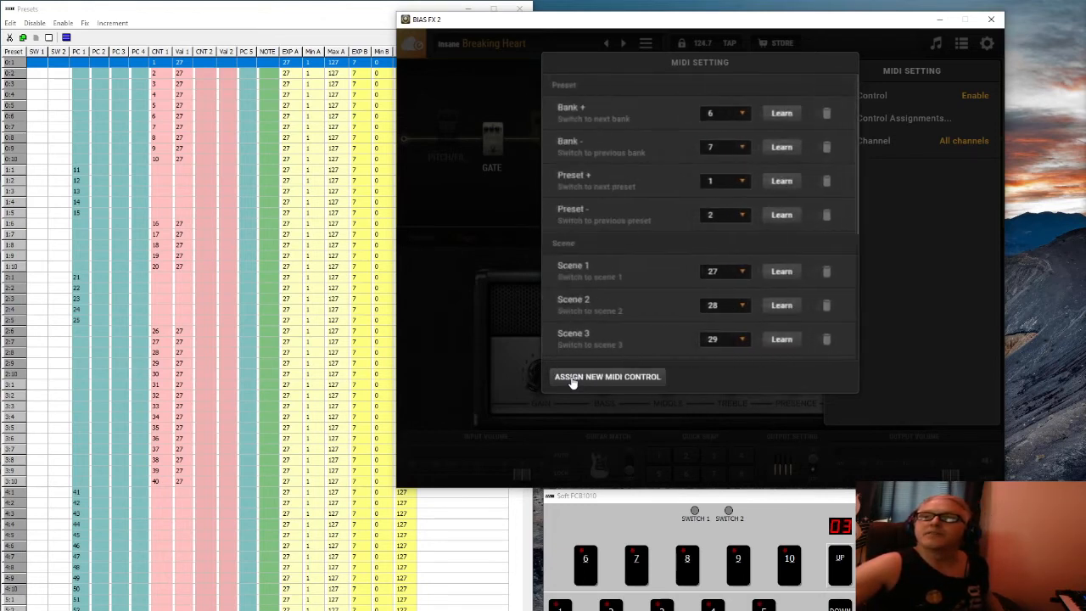
click(435, 288)
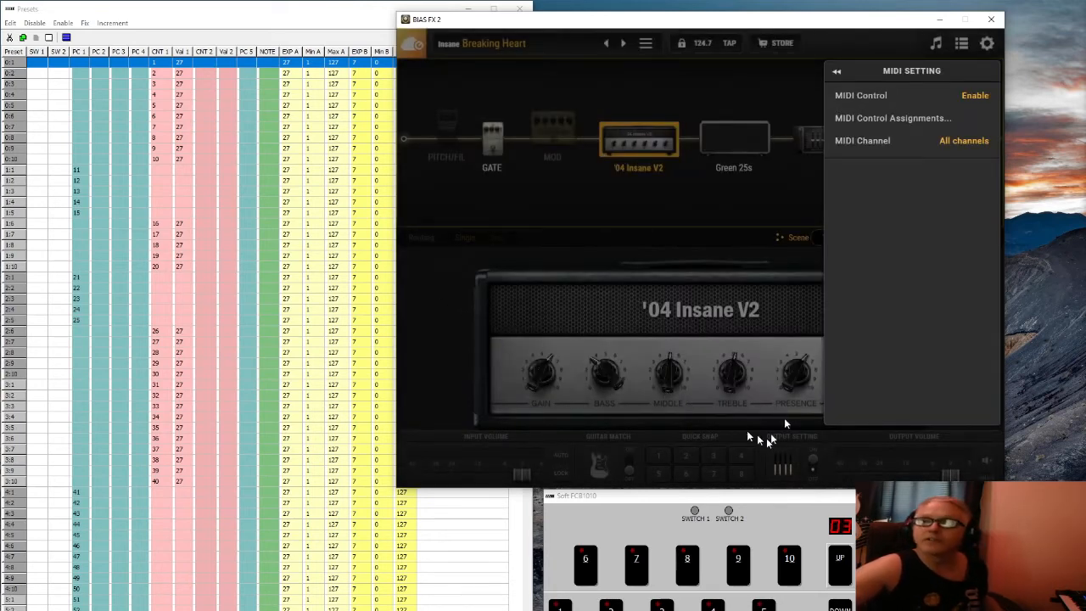
click(434, 265)
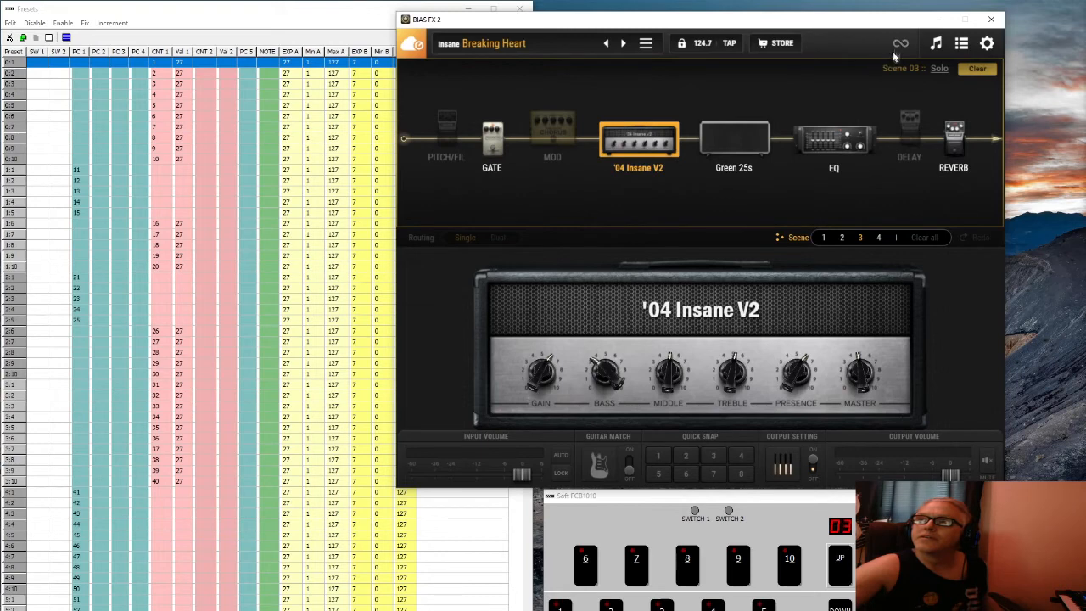
click(898, 45)
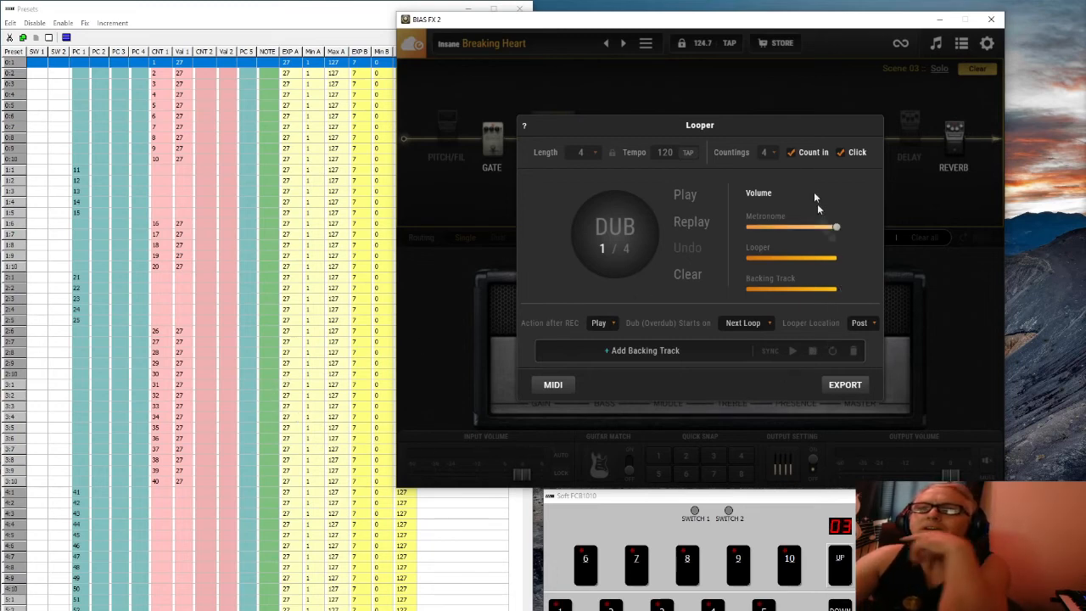
click(781, 85)
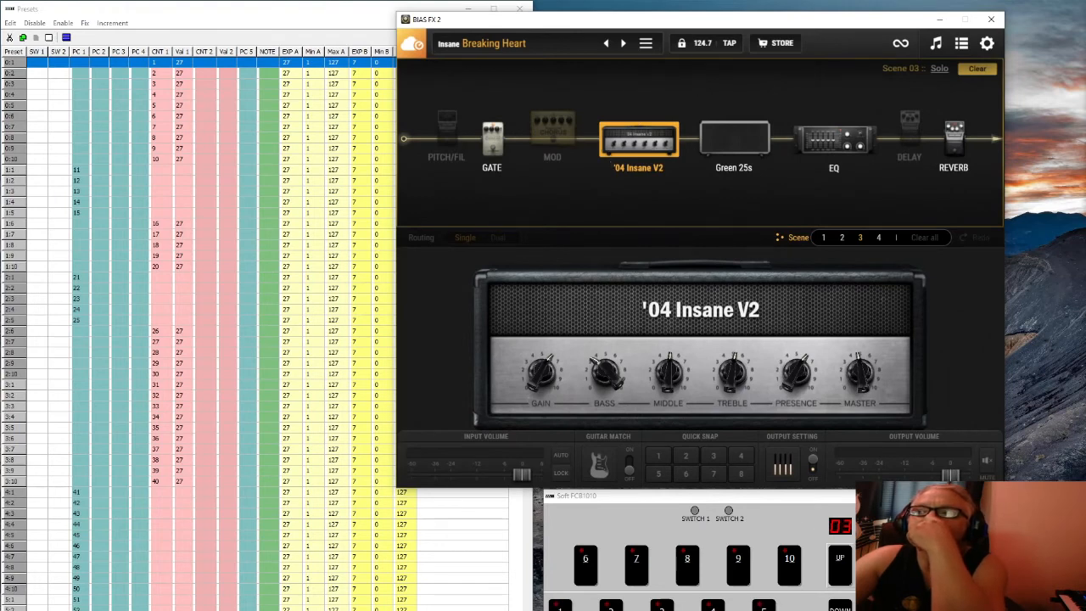
Step the Soft FCB1010 down three banks to bank 00, then return to BIAS FX 2
click(839, 607)
click(839, 607)
click(839, 608)
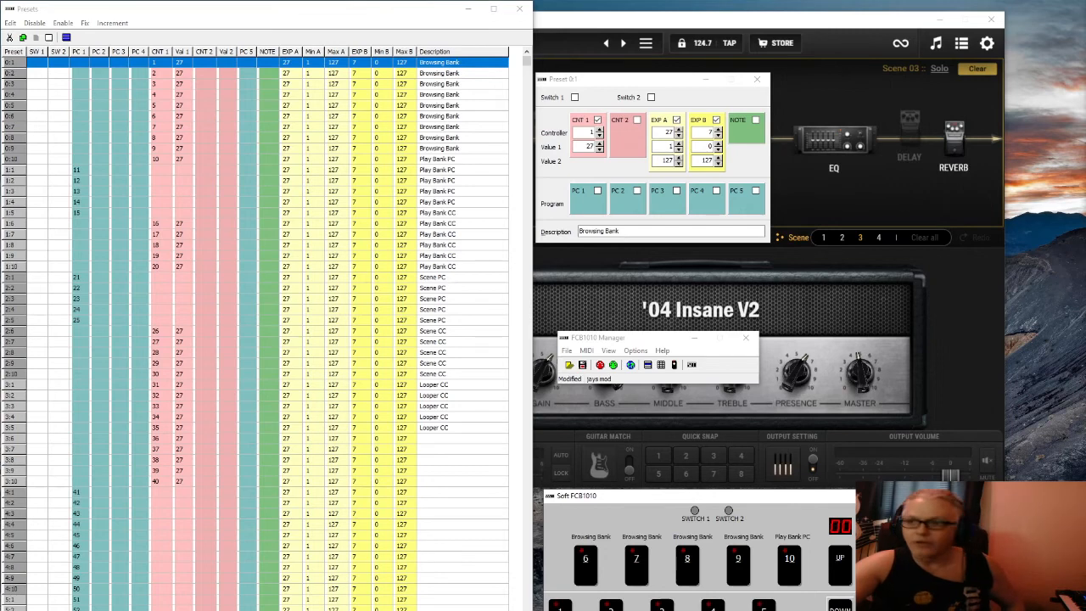
click(955, 284)
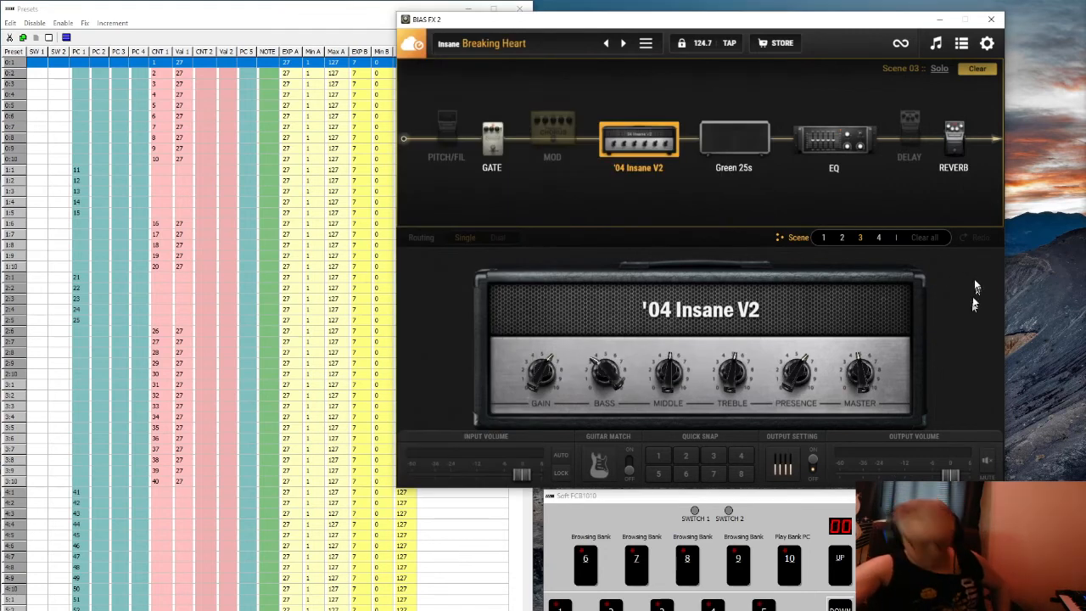